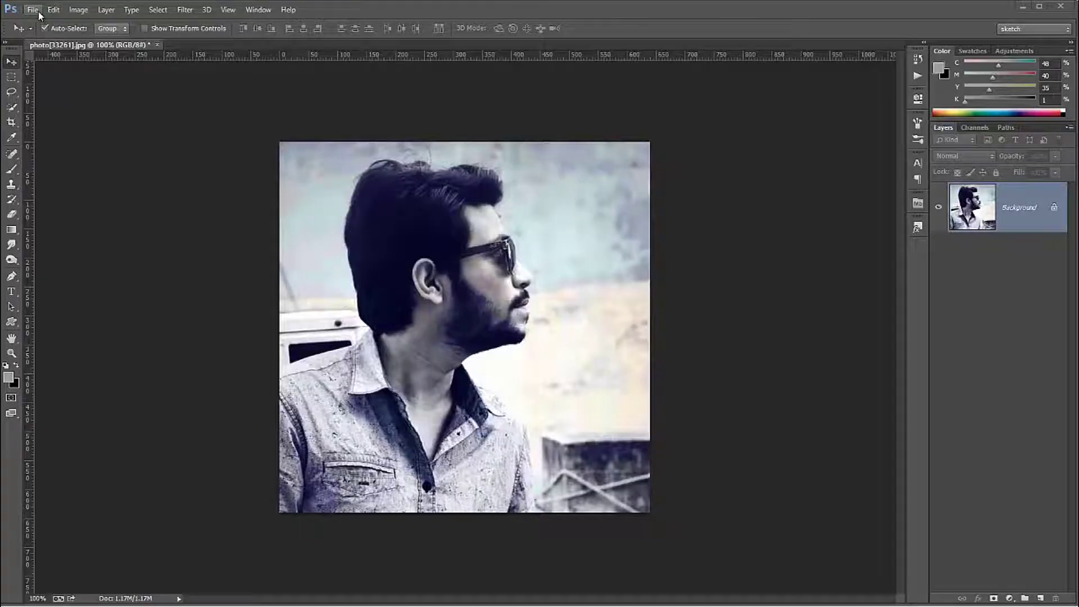
- Open the File menu's New command to start a new document
left_click(38, 12)
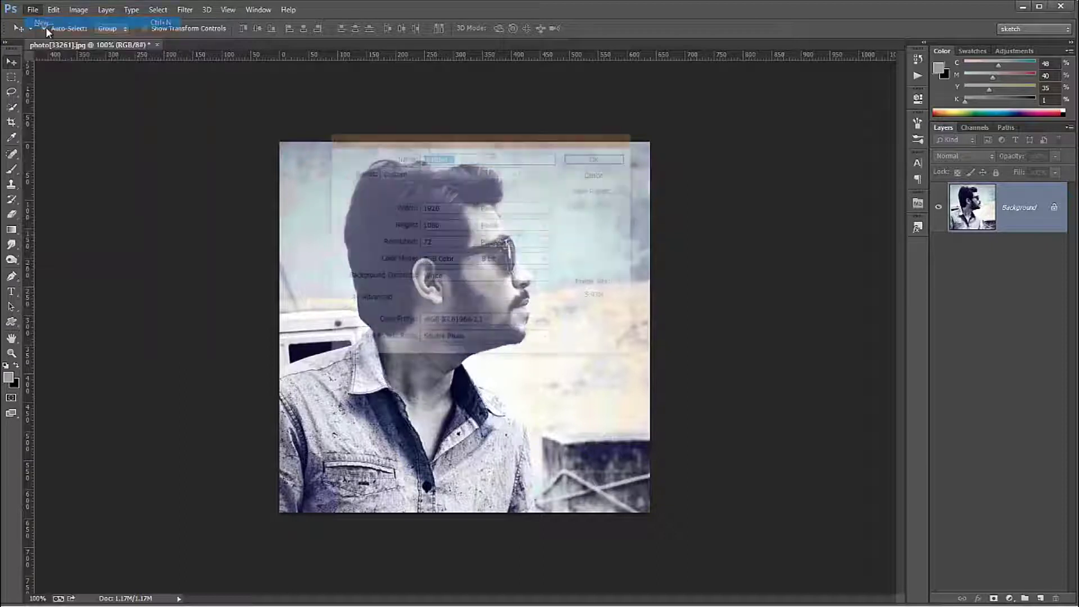
- Create the 1920×1080 document, then select all of the portrait photo and copy it
left_click(604, 159)
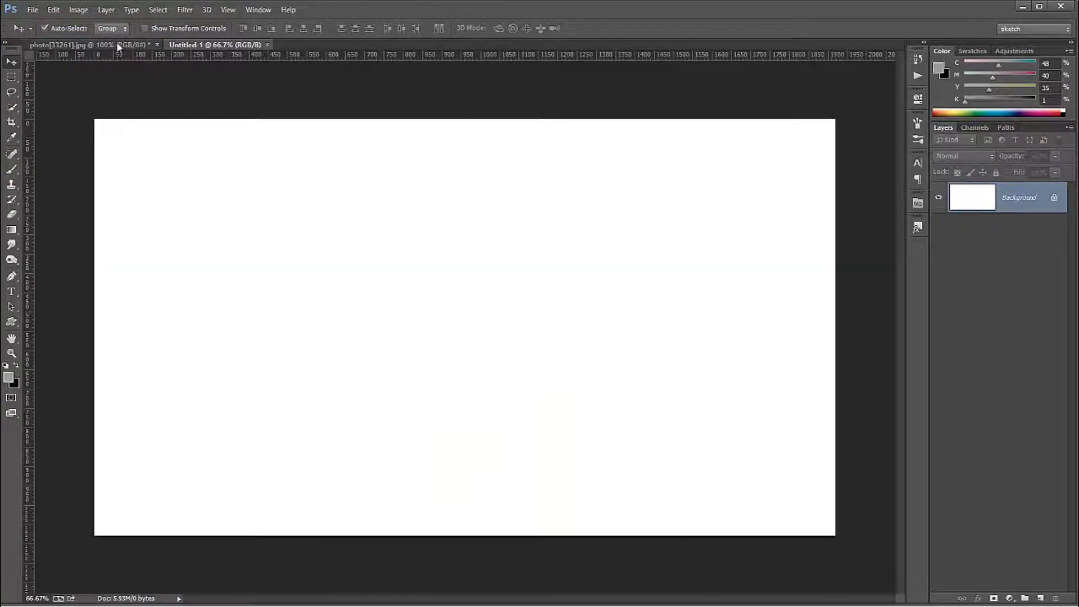
left_click(120, 46)
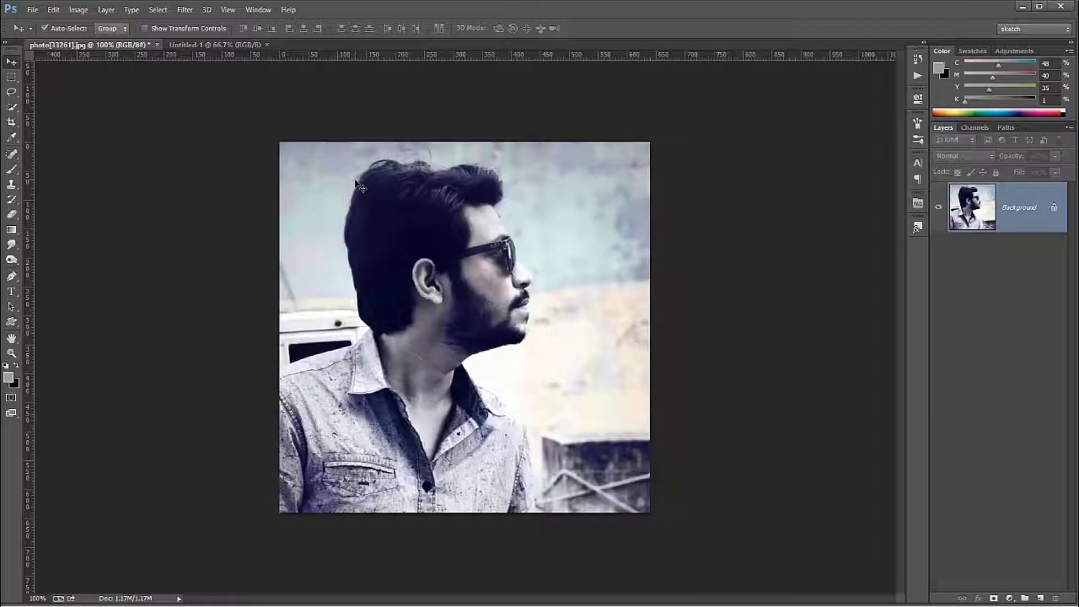
key("ctrl+a")
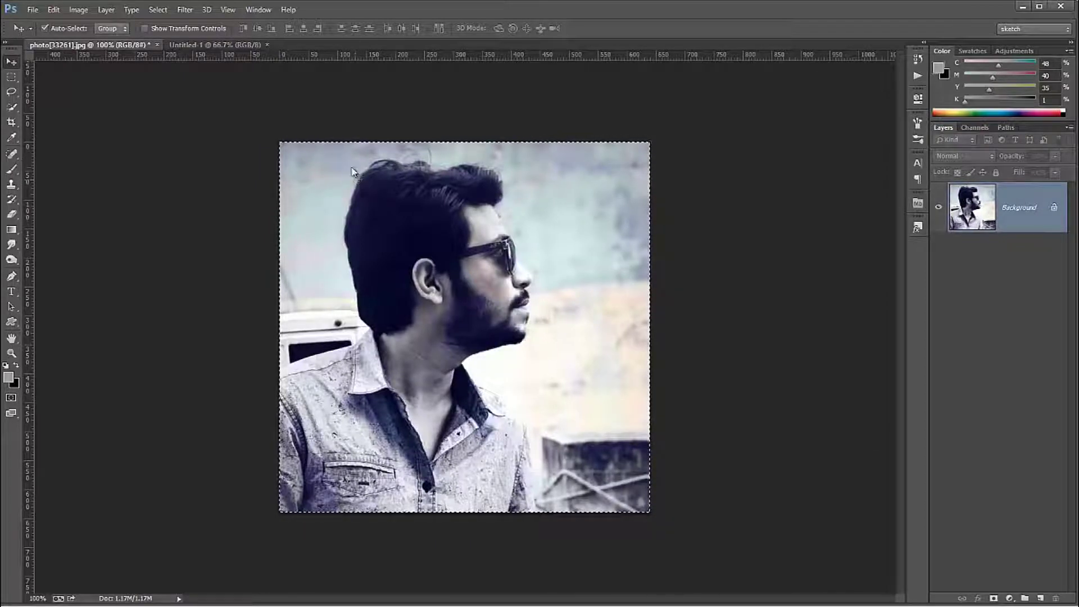
left_click(53, 9)
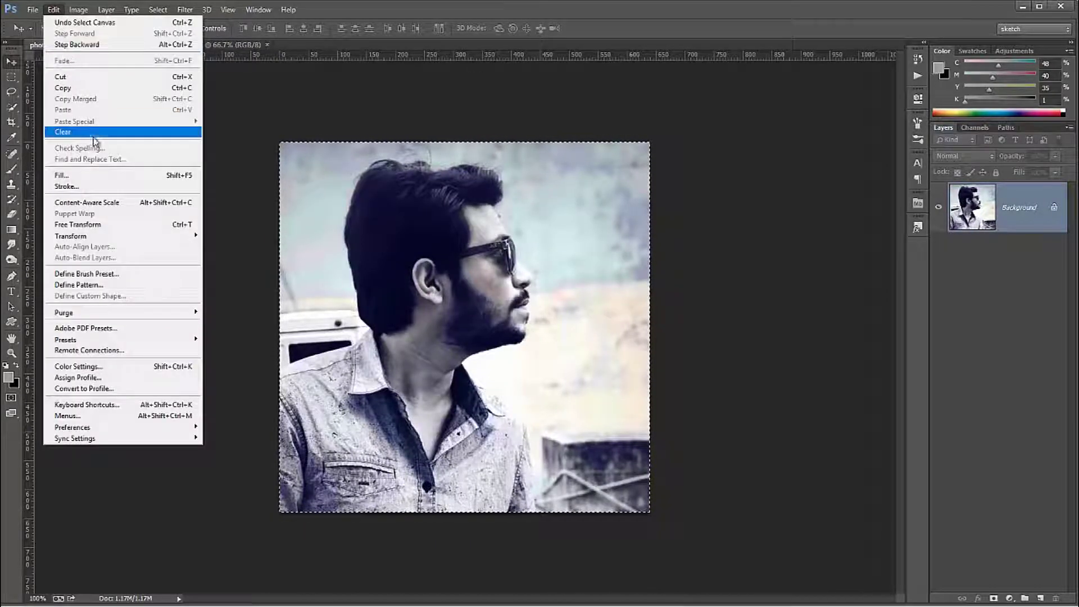
left_click(84, 87)
- Paste the copied photo into Untitled-1 as Layer 1
left_click(179, 45)
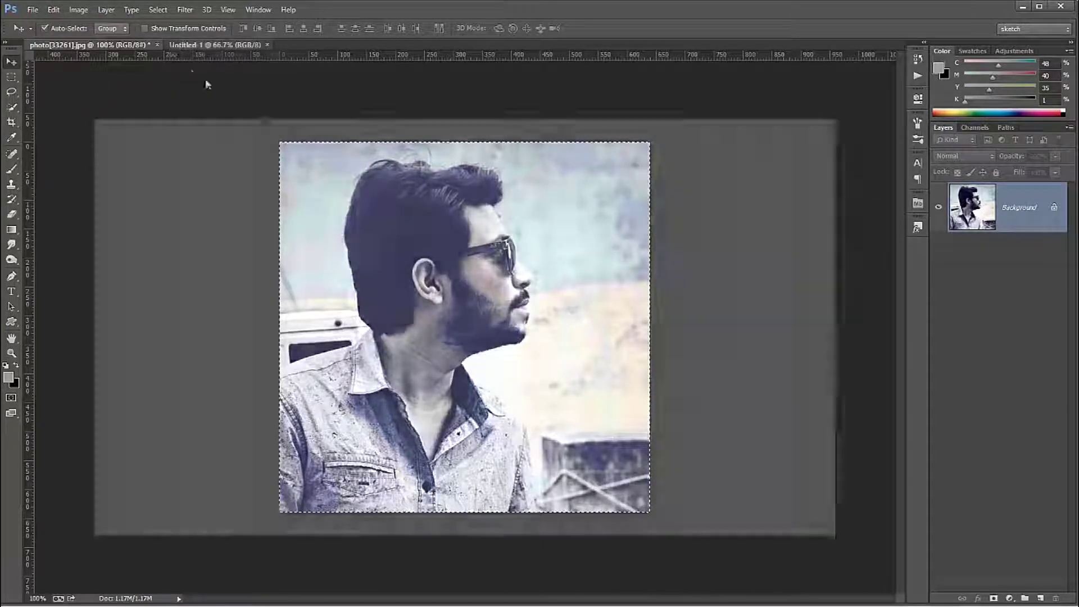
left_click(49, 16)
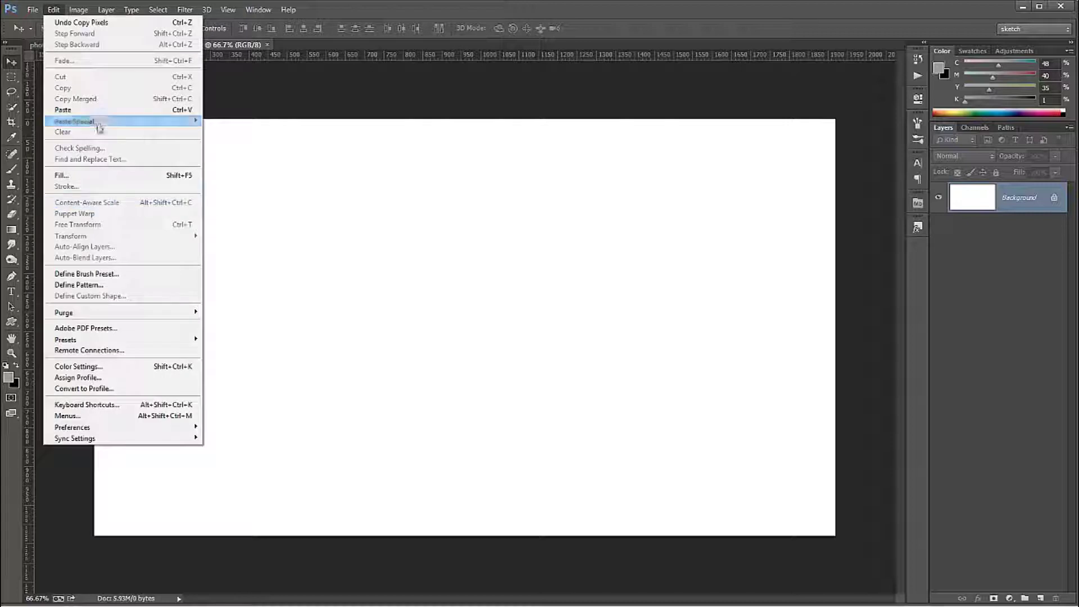
left_click(107, 110)
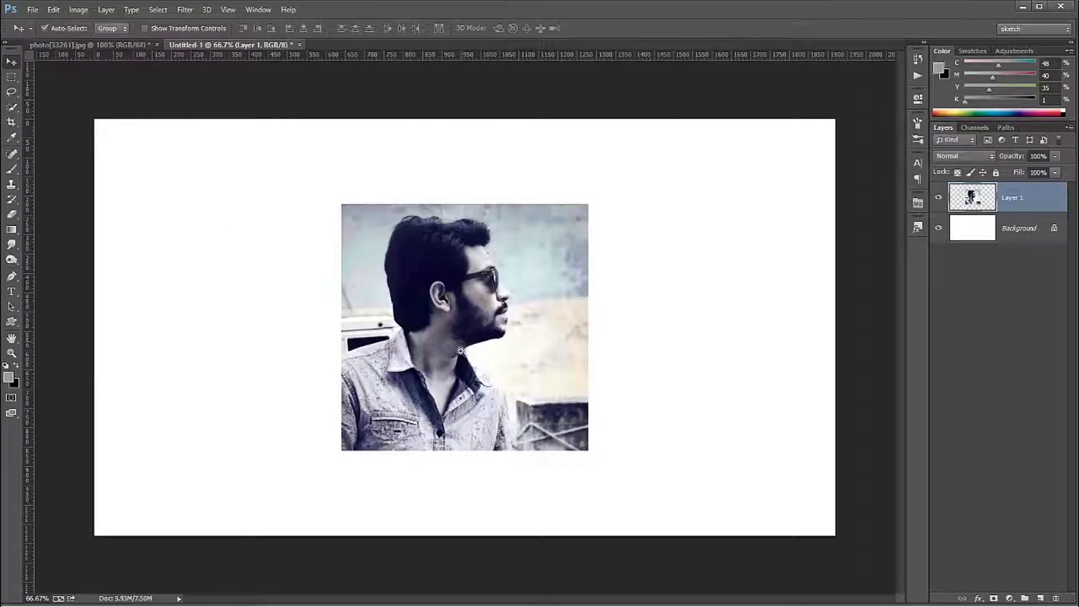
- Start a Pen path at the left shoulder and trace up the back of the neck
key("p")
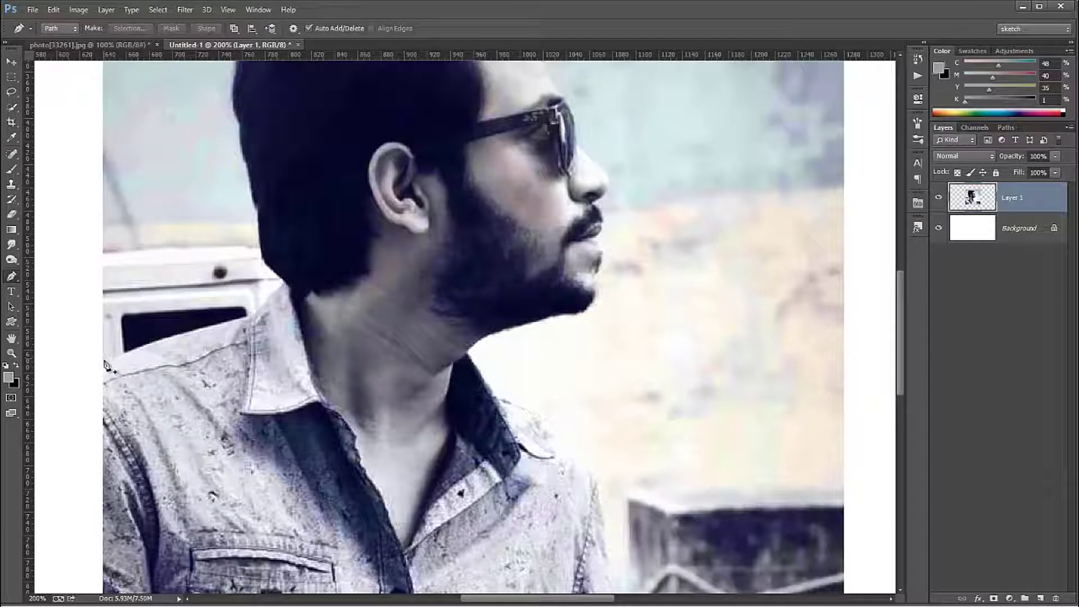
left_click(103, 363)
left_click_drag(208, 331, 221, 322)
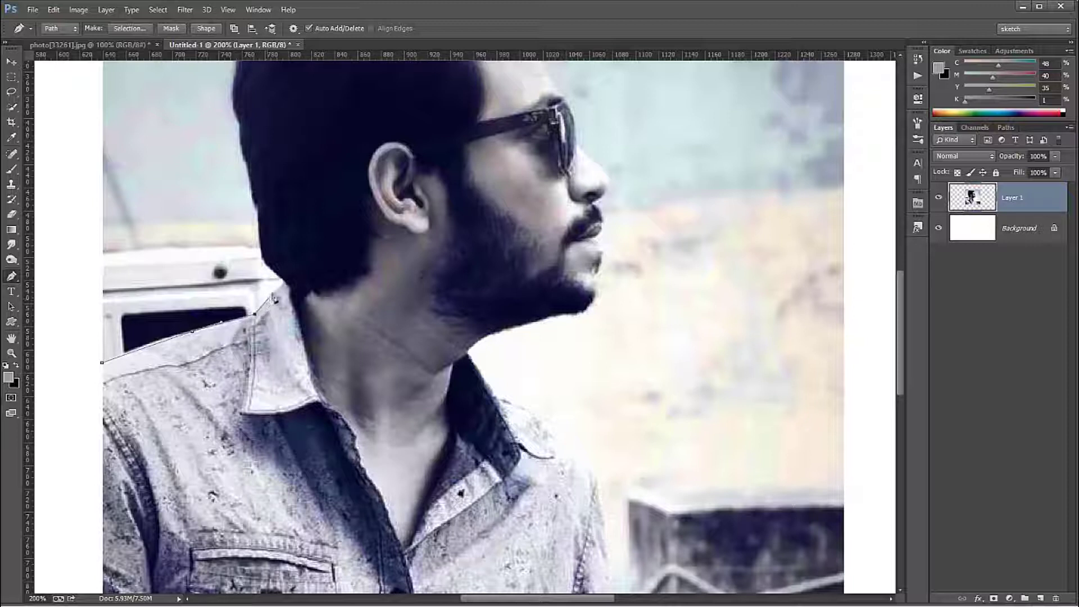
left_click_drag(276, 283, 277, 285)
scroll(278, 274, "up", 1)
scroll(278, 275, "up", 1)
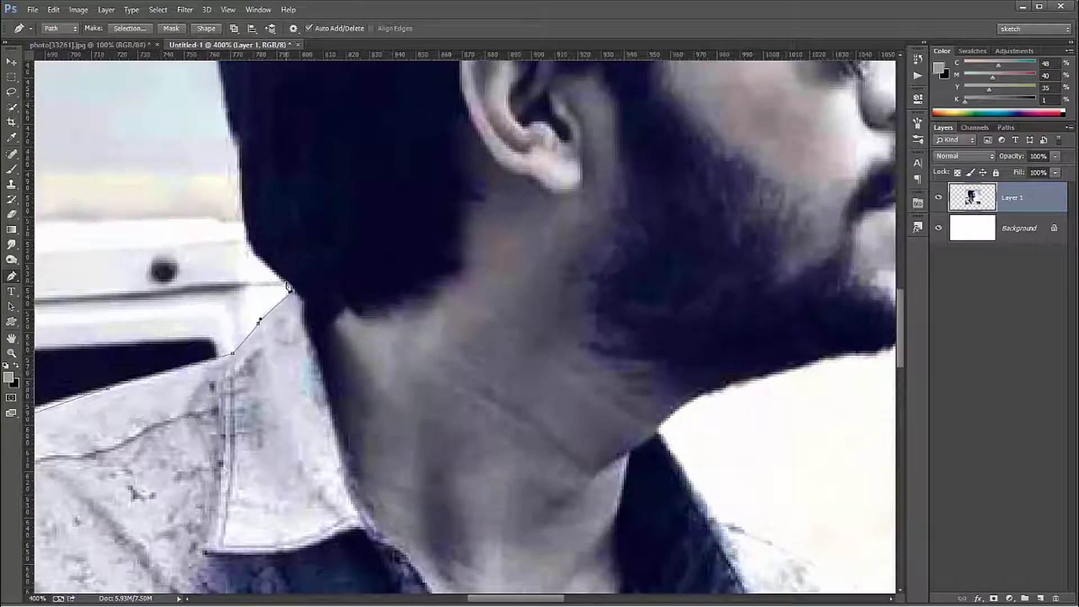
left_click_drag(246, 209, 245, 163)
- Continue the path up the back of the hair and across its top to the front hairline
left_click_drag(229, 107, 273, 246)
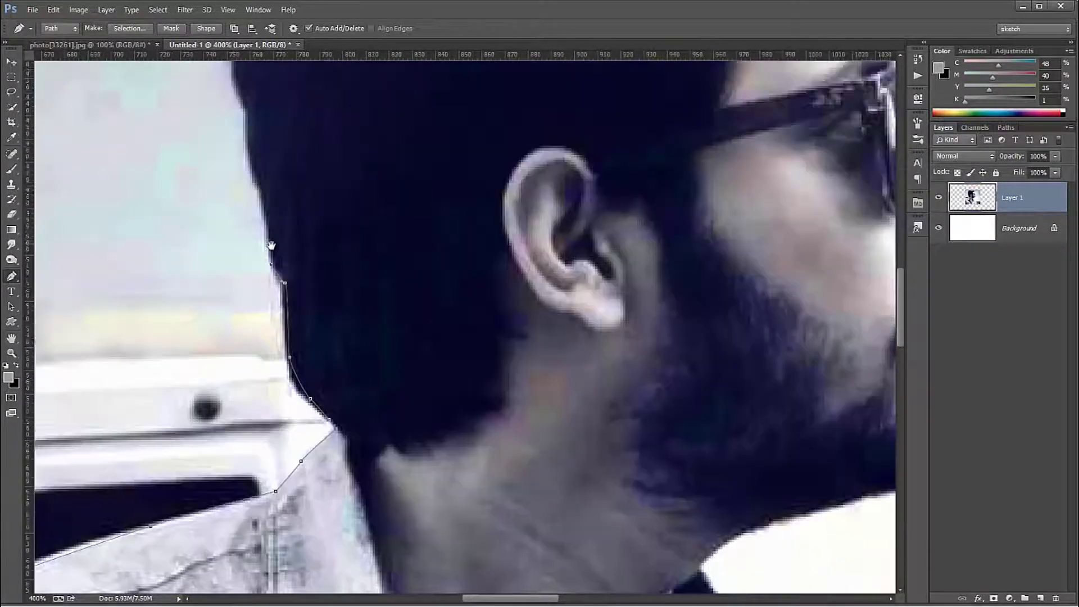
left_click_drag(249, 137, 292, 250)
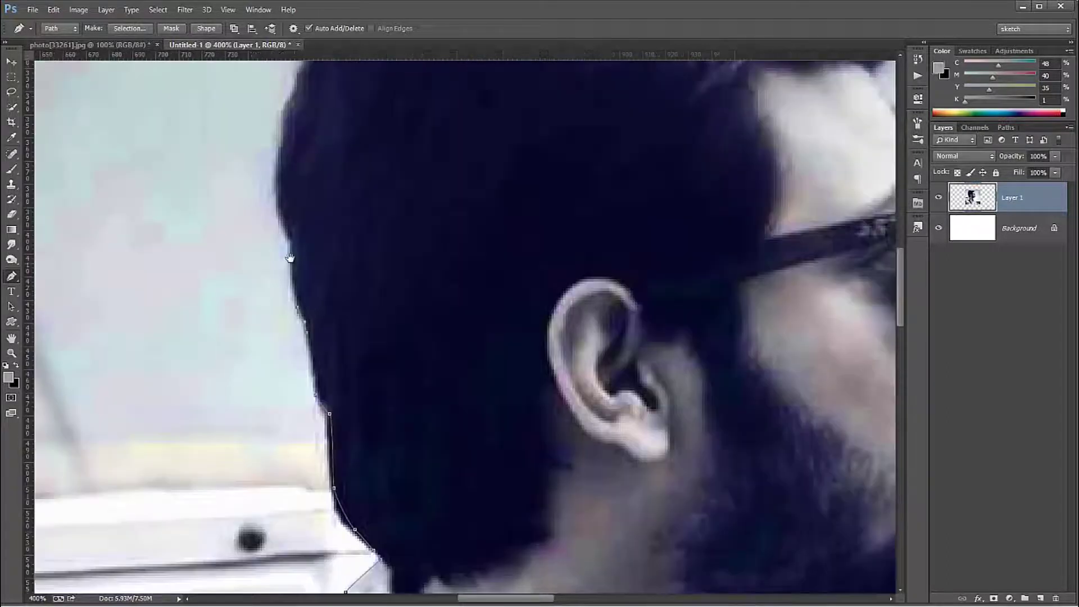
left_click_drag(276, 189, 276, 148)
mouse_move(291, 111)
left_mouse_down()
mouse_move(294, 258)
mouse_move(264, 326)
left_mouse_up()
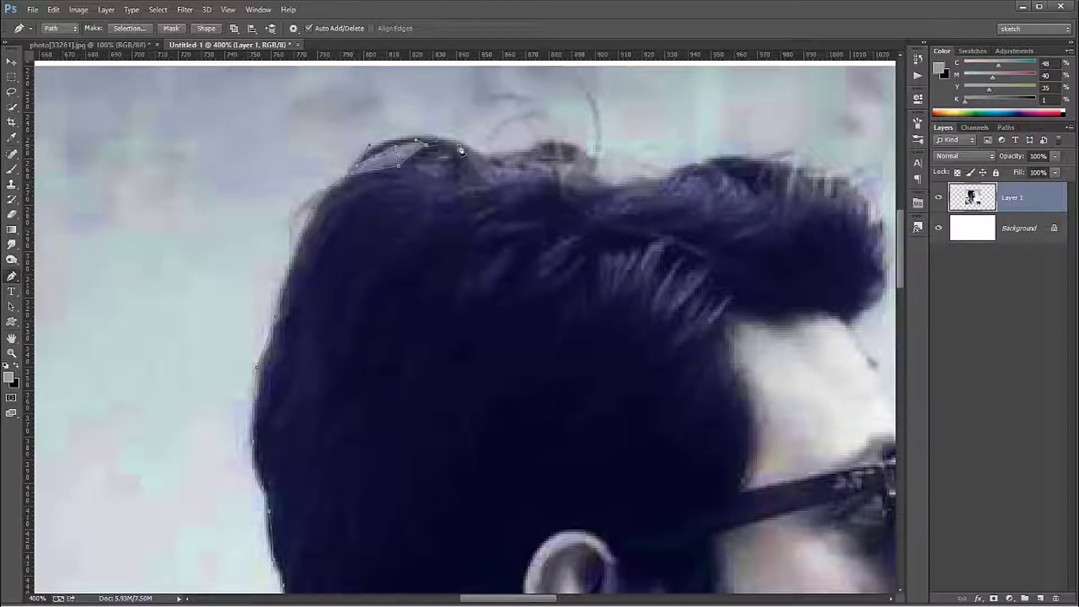
left_click_drag(461, 144, 494, 160)
left_click_drag(599, 151, 453, 137)
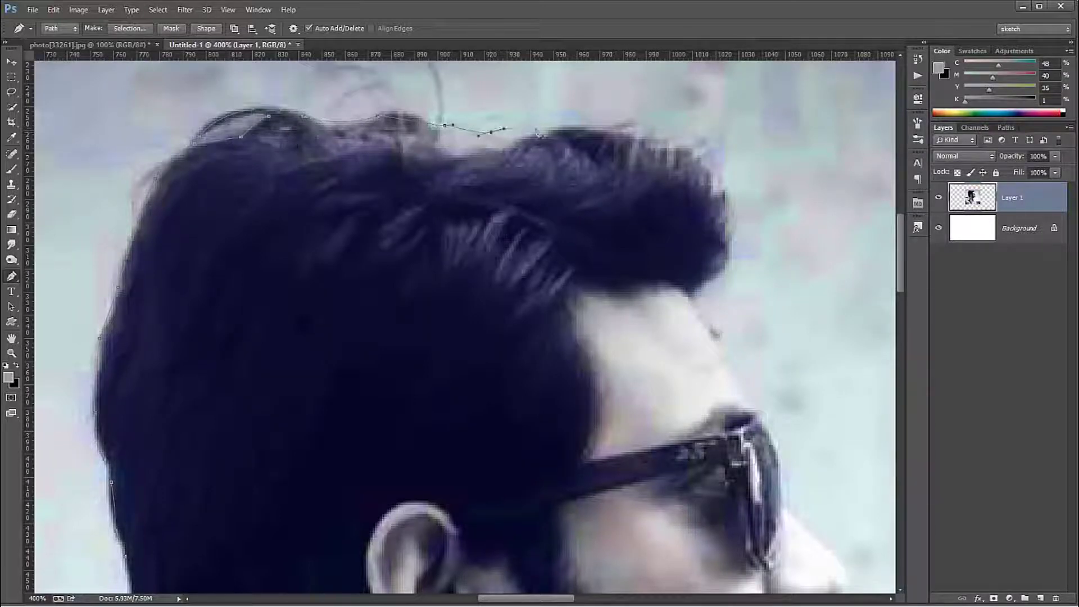
left_click_drag(570, 131, 581, 131)
left_click_drag(699, 161, 709, 180)
left_click_drag(692, 302, 530, 157)
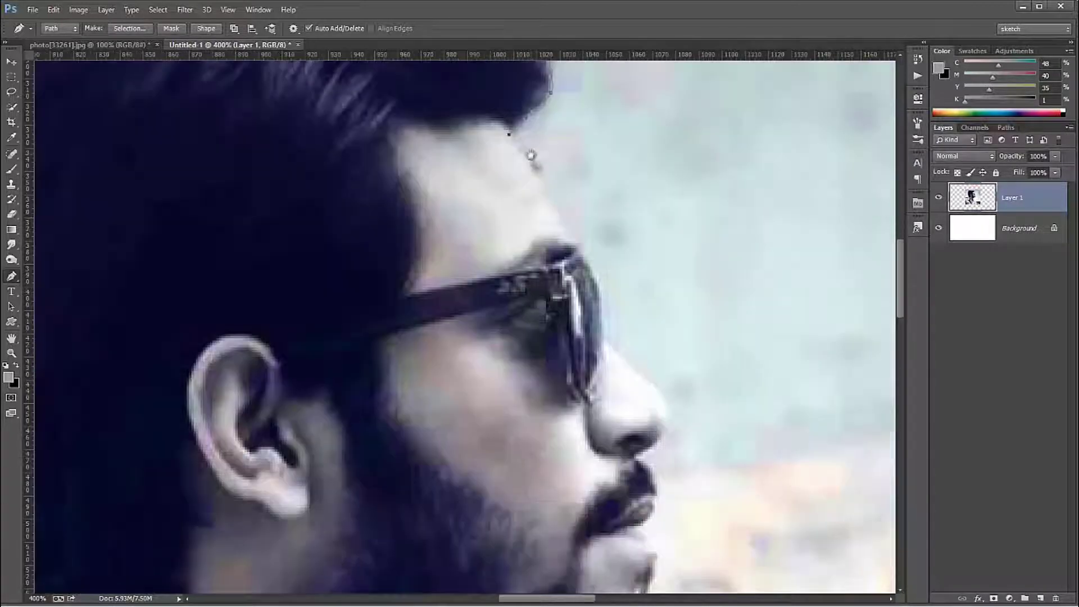
- Run the path down the forehead and over the sunglasses to the nose tip, refining those anchors
left_click(578, 251)
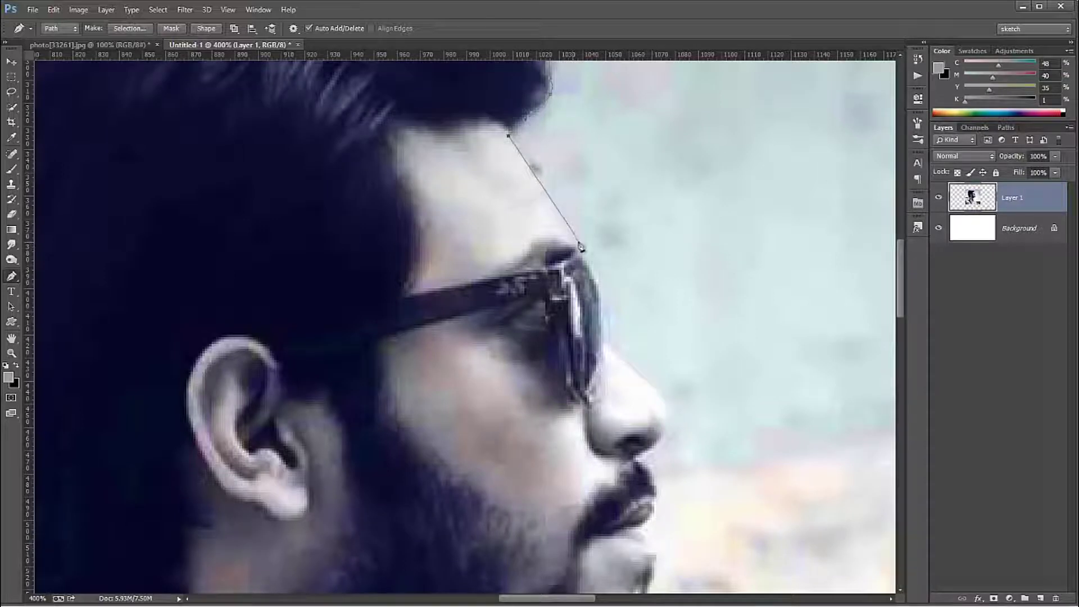
left_click_drag(525, 162, 538, 163)
left_click(538, 162)
left_click_drag(594, 279, 605, 301)
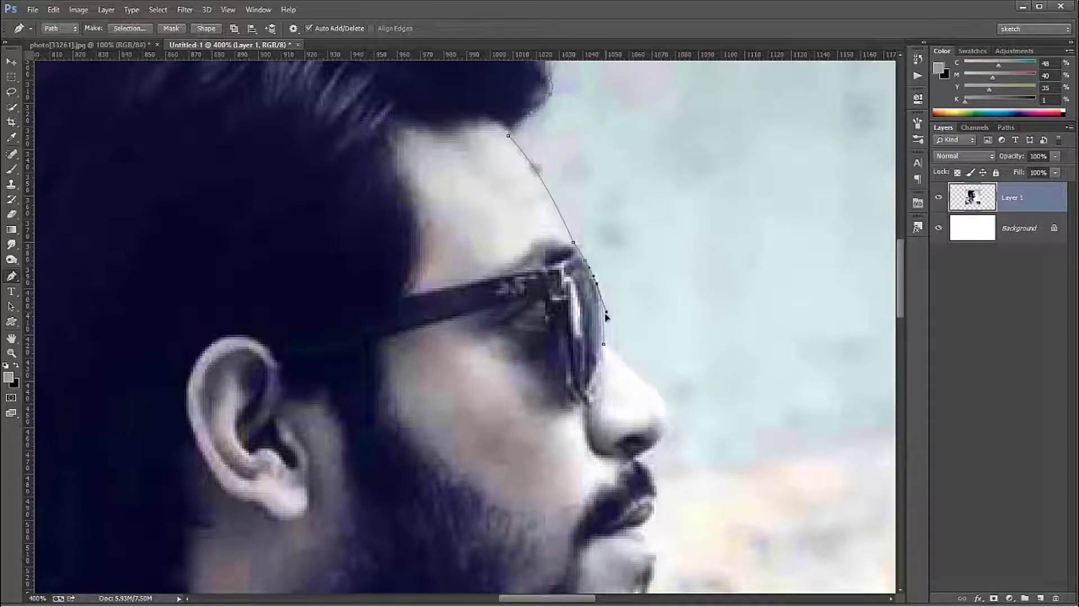
left_click_drag(665, 411, 676, 439)
left_click(604, 345, "ctrl")
left_click_drag(604, 345, 604, 340)
left_click_drag(668, 413, 663, 408)
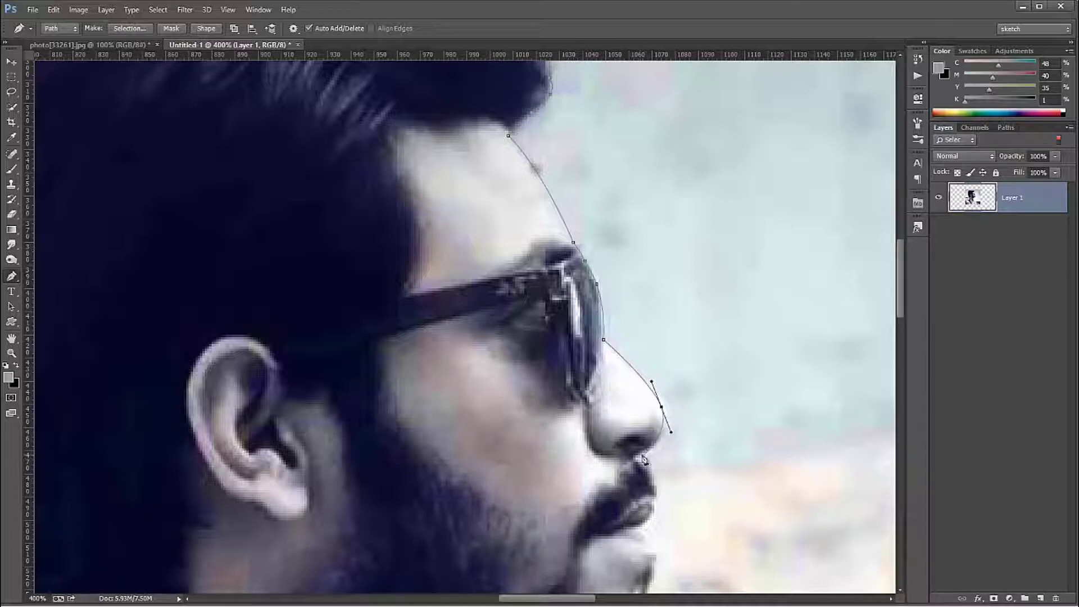
- Continue the path below the nose, past the lips and around the chin toward the jawline
left_click_drag(640, 456, 616, 469)
left_click_drag(649, 471, 590, 342)
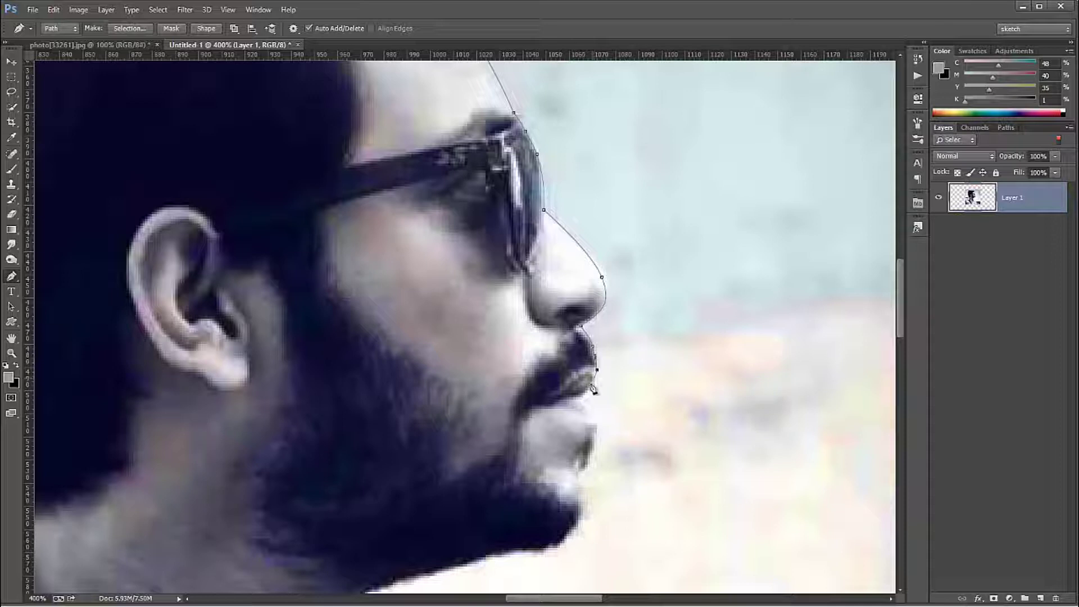
left_click(588, 393)
mouse_move(595, 405)
left_mouse_down()
mouse_move(578, 322)
mouse_move(585, 364)
left_mouse_up()
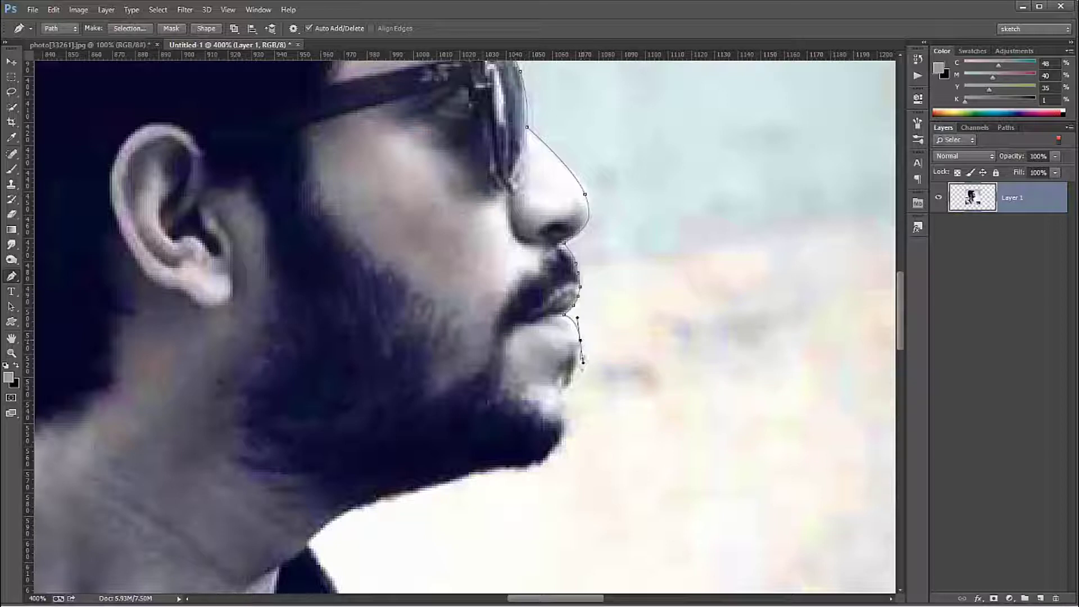
left_click_drag(570, 392, 574, 414)
left_click_drag(537, 465, 504, 480)
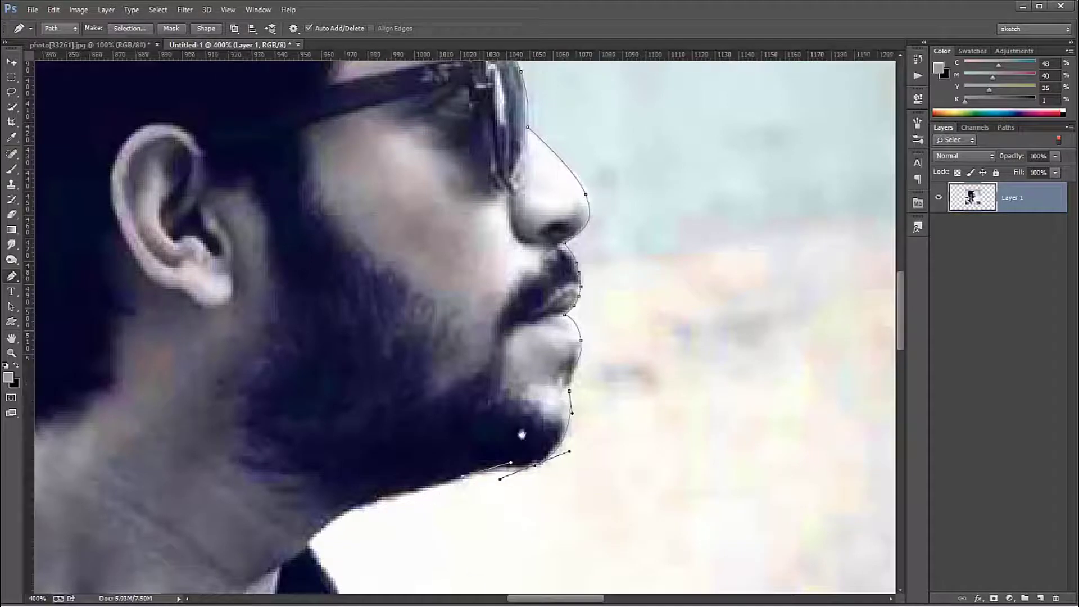
left_click_drag(412, 505, 505, 441)
left_click(453, 445)
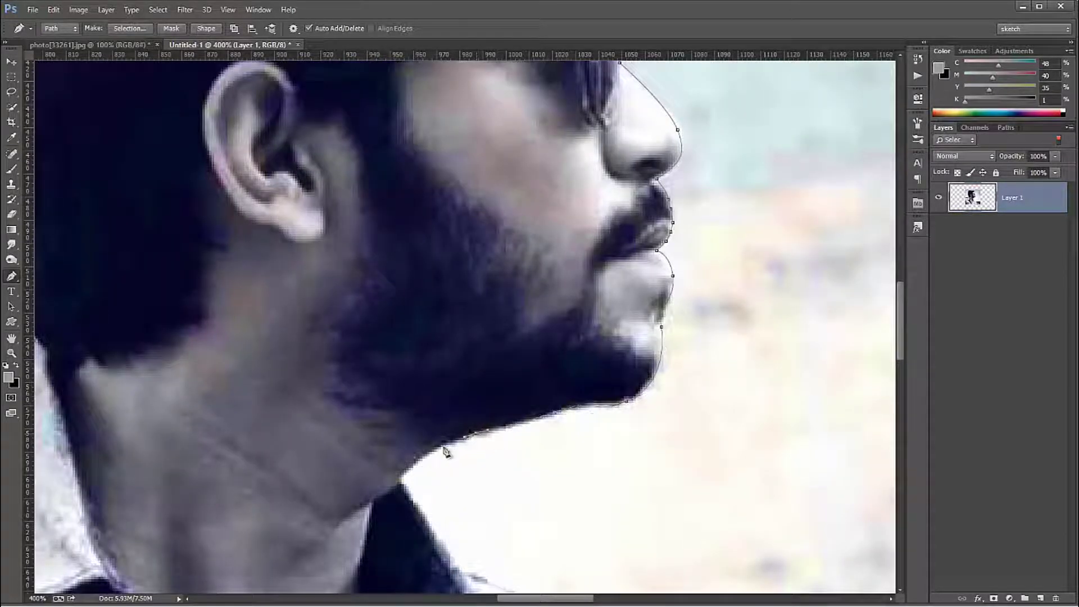
- Add anchors along the jawline, collar and right shoulder down the side of the shirt
left_click(430, 450)
left_click_drag(402, 488, 369, 304)
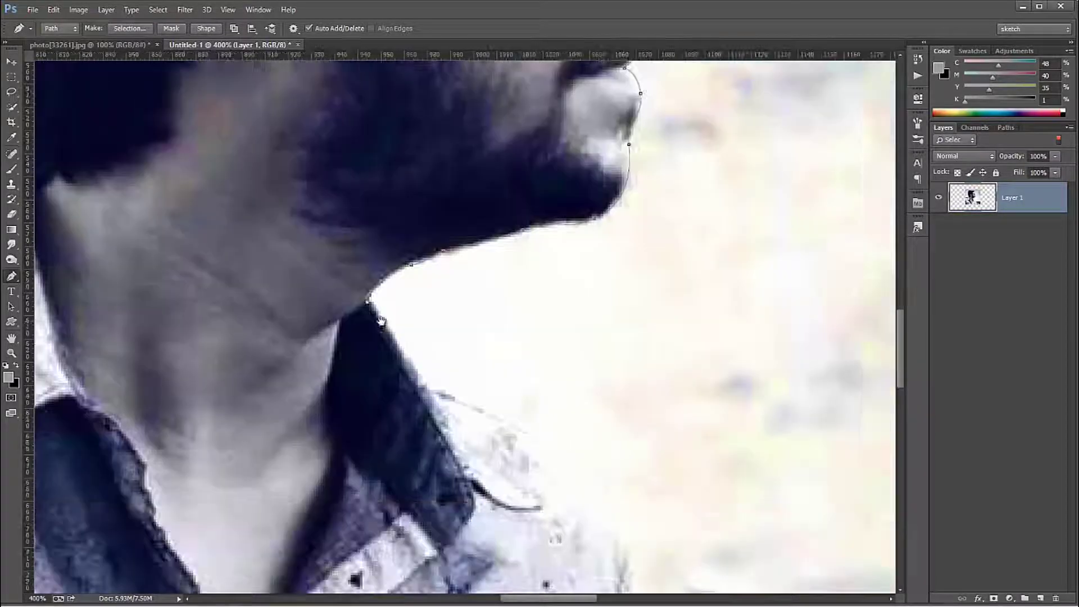
left_click(419, 374)
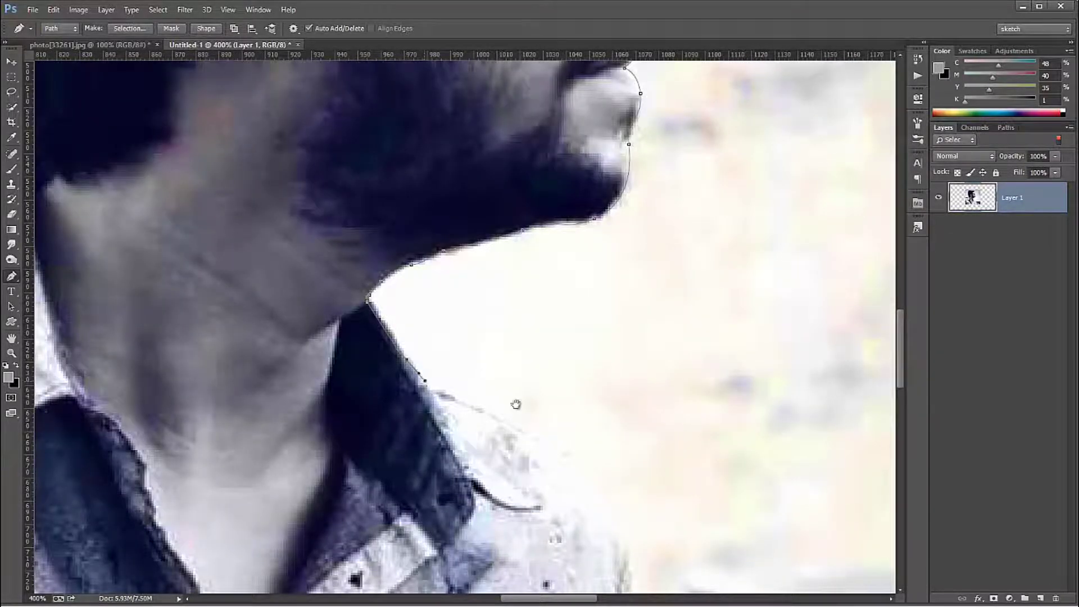
left_click_drag(517, 419, 404, 323)
mouse_move(498, 401)
left_mouse_down()
mouse_move(448, 285)
mouse_move(478, 366)
mouse_move(451, 217)
left_mouse_up()
left_click_drag(468, 421, 473, 507)
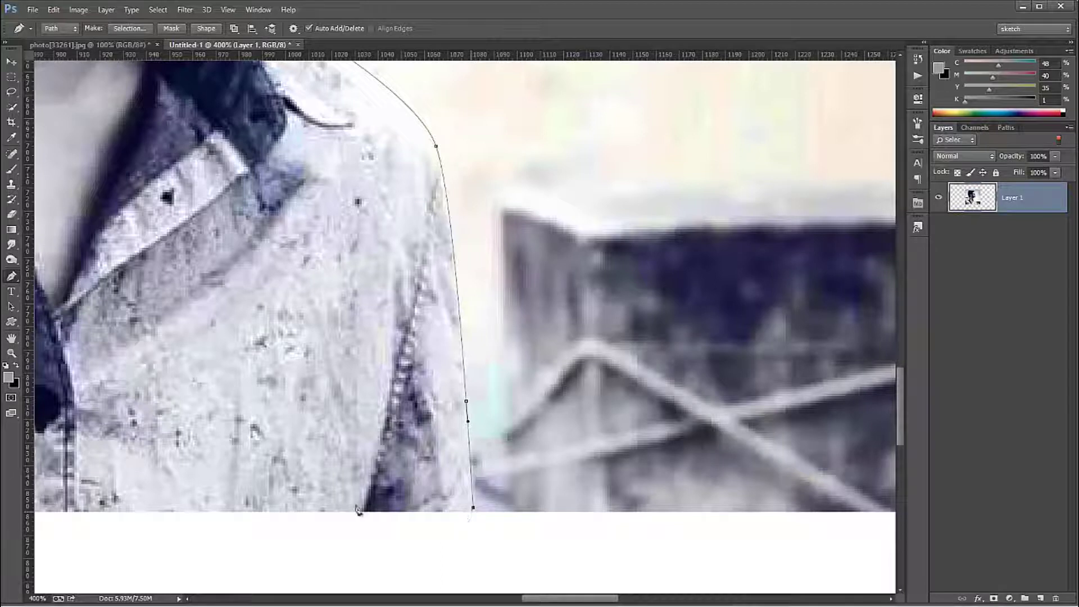
- Carry the path across the shirt, close it at the left shoulder, and zoom out
left_click_drag(363, 510, 717, 456)
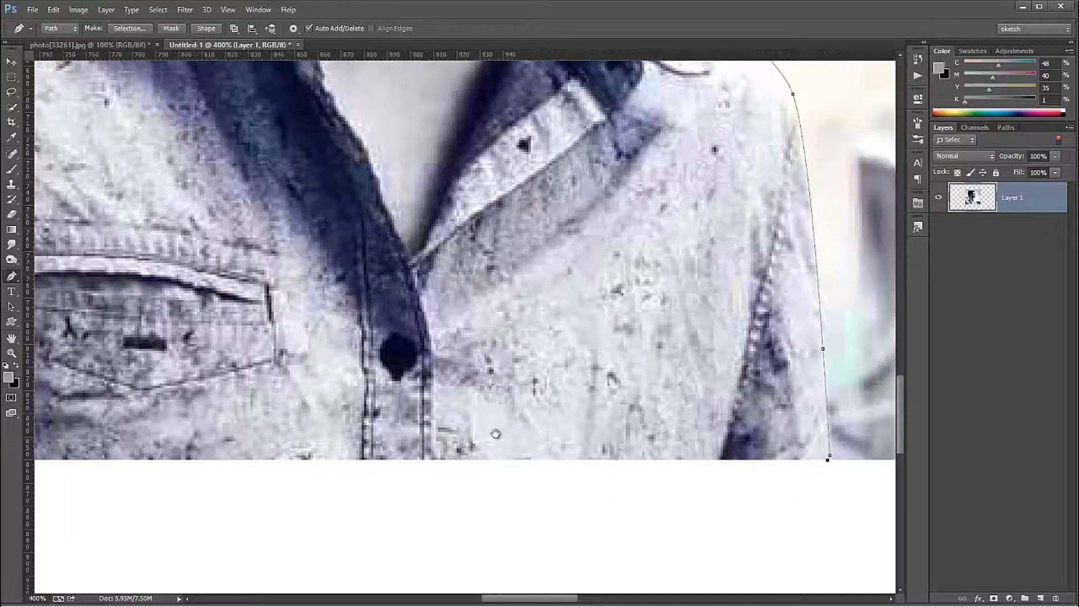
left_click_drag(147, 438, 552, 427)
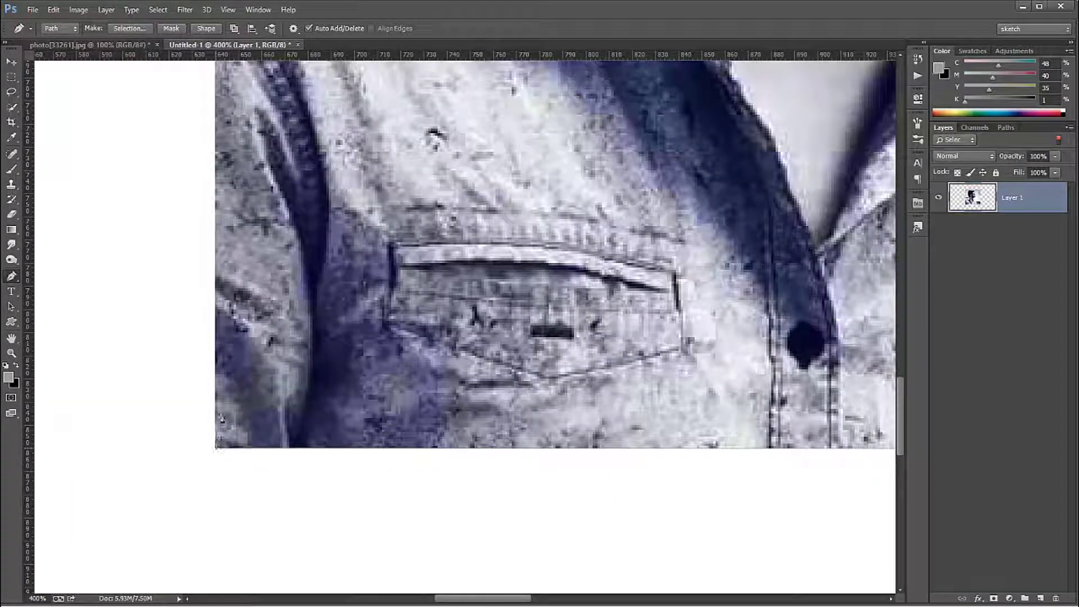
left_click_drag(189, 168, 299, 442)
left_click(324, 149)
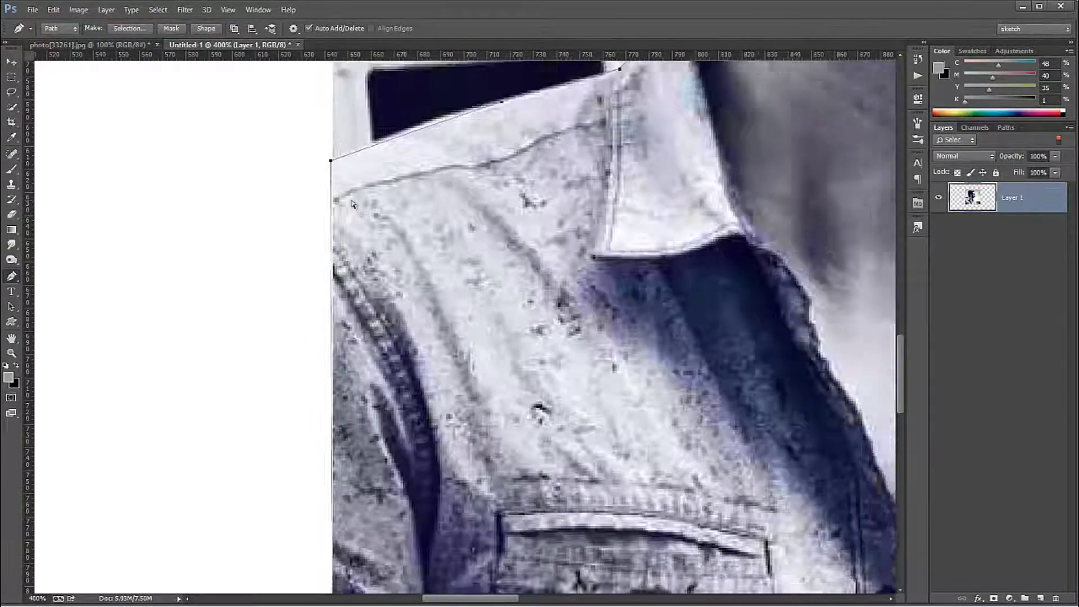
key("ctrl+minus")
key("ctrl+minus")
key("ctrl+minus")
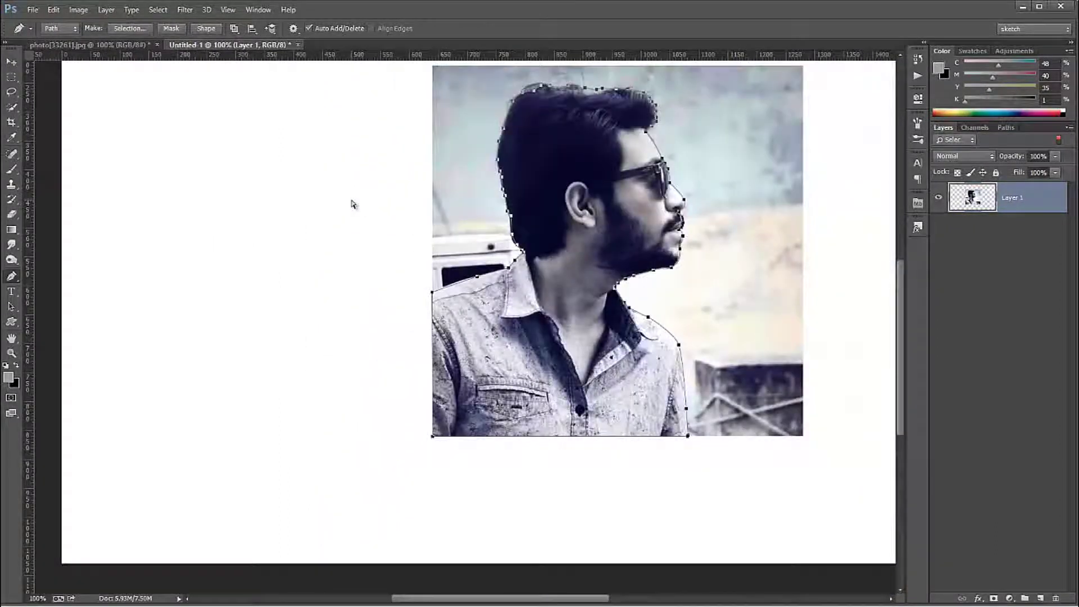
key("ctrl+minus")
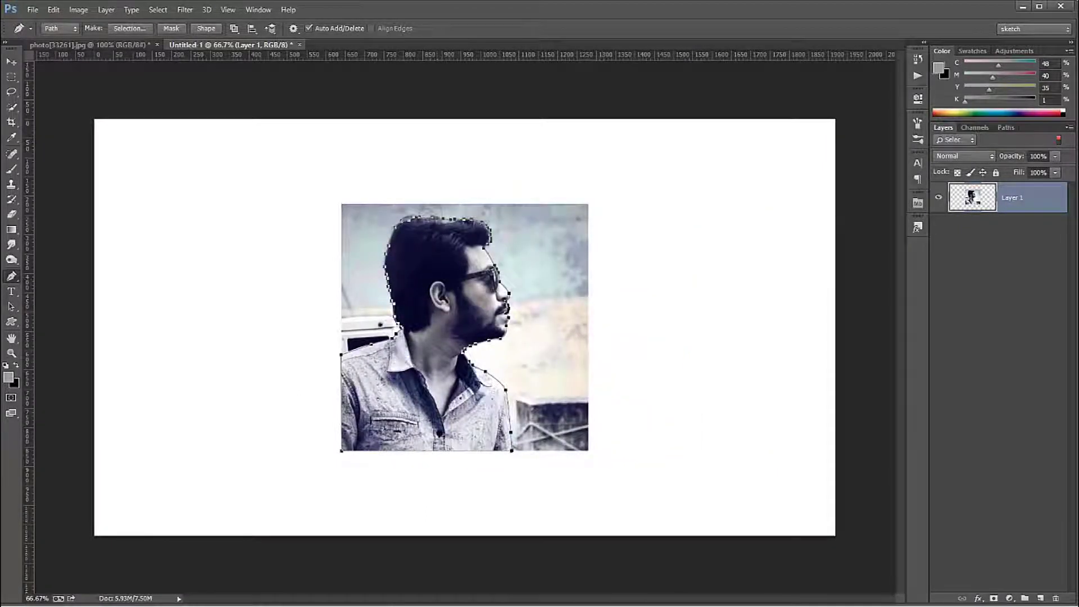
- Convert the work path to a selection with Make Selection, clearing the feather radius
left_click(1069, 130)
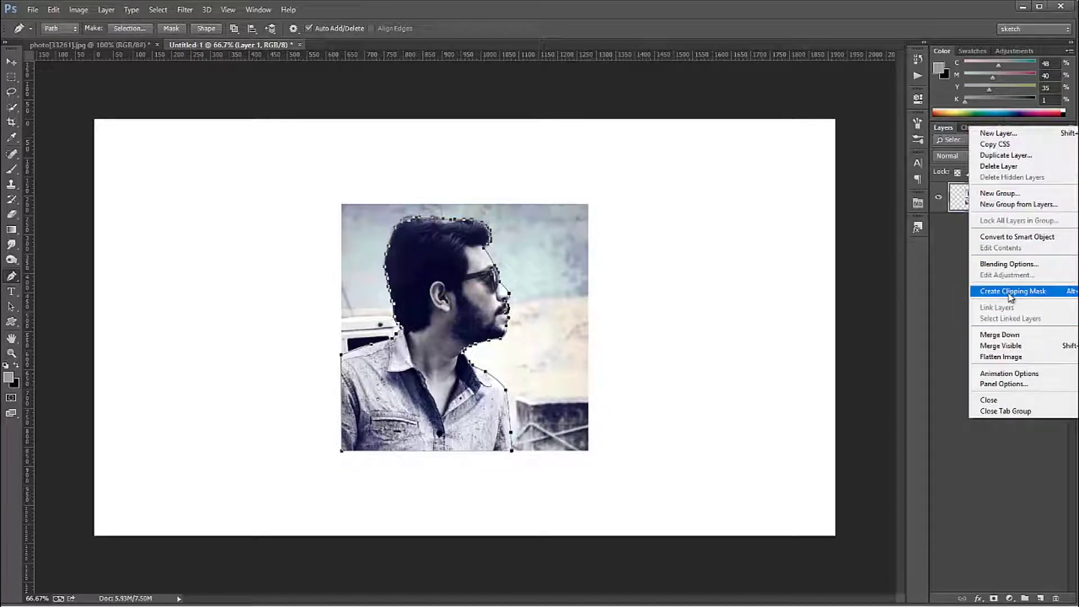
left_click(967, 201)
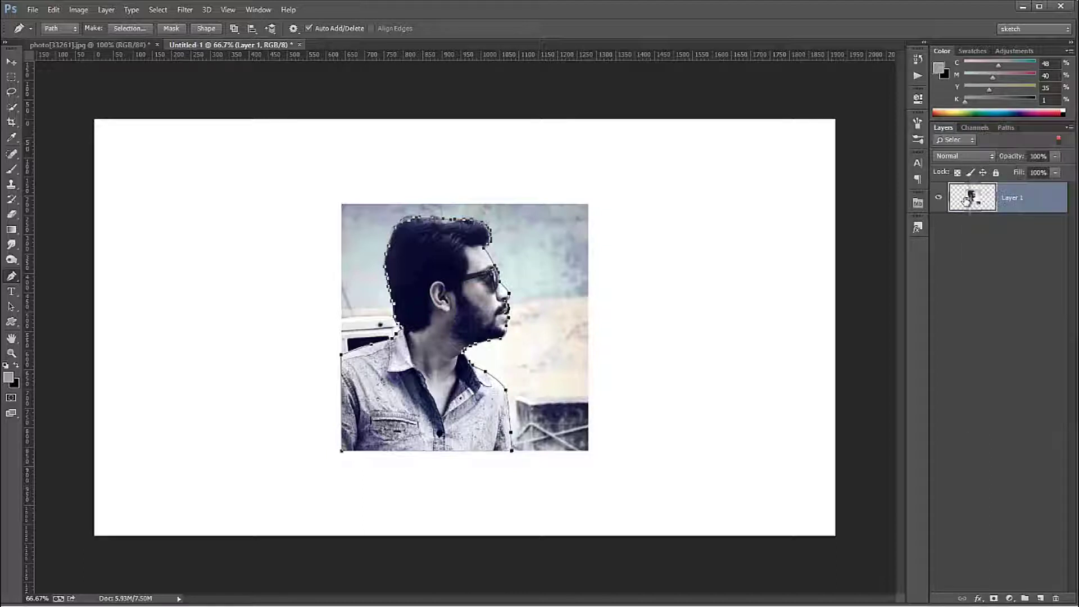
left_click(1007, 128)
left_click(1070, 128)
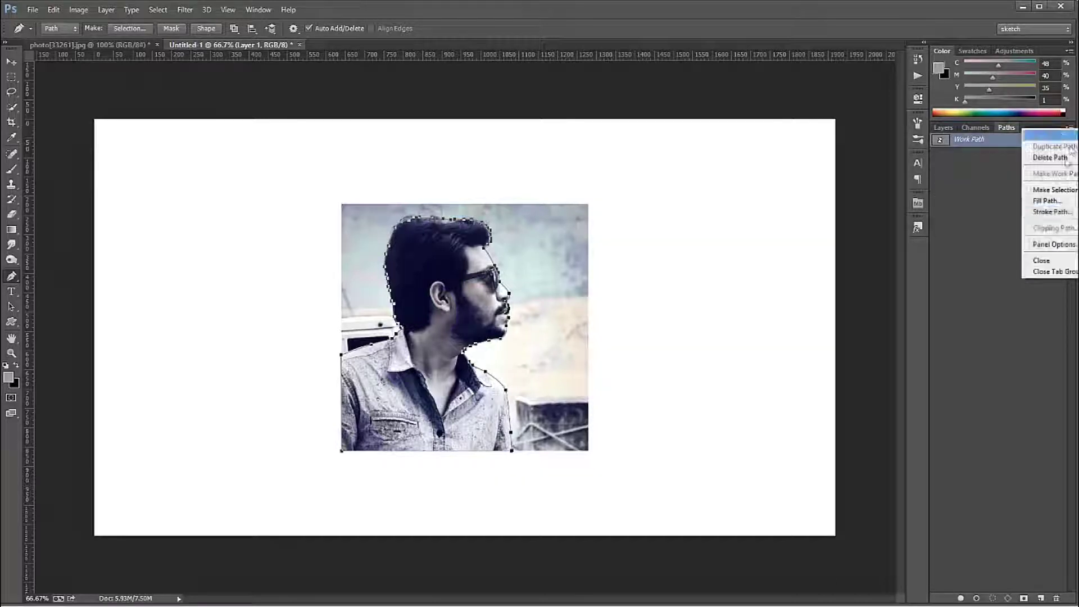
left_click(1047, 191)
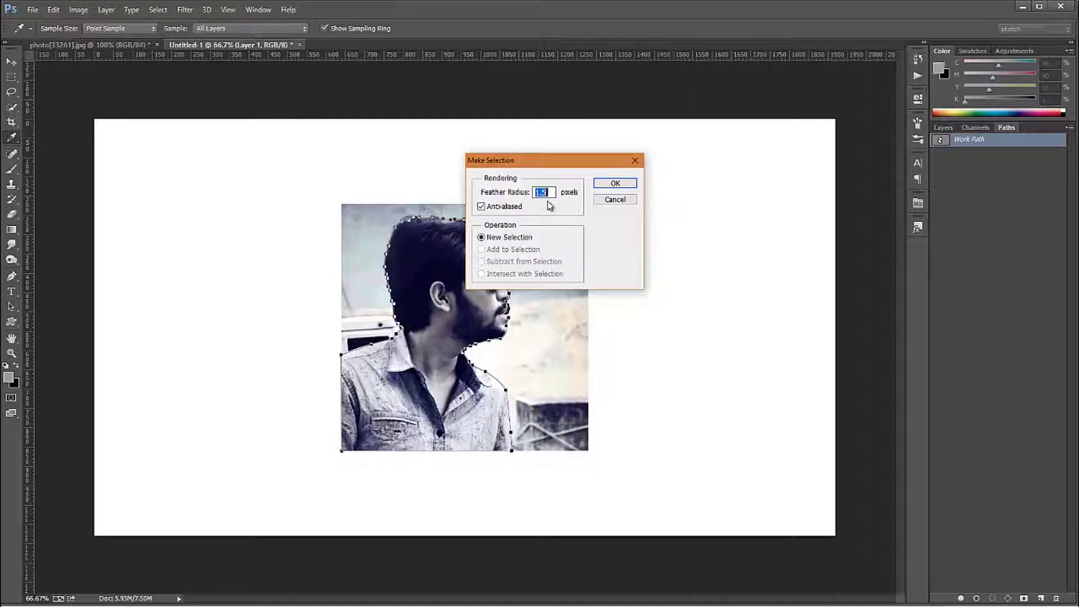
key("BackSpace")
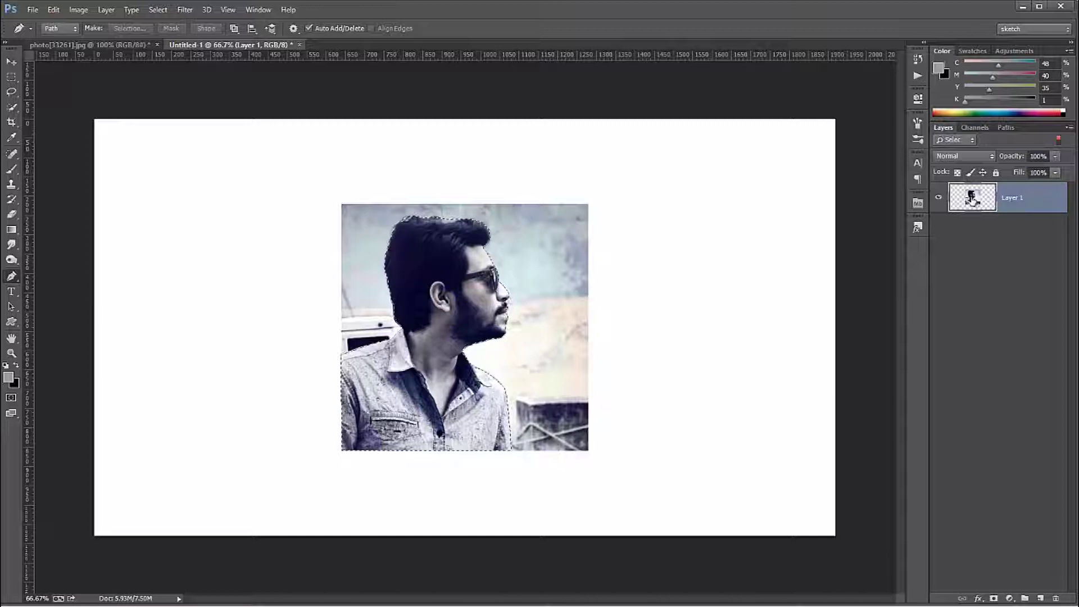
- Copy the selected man, hide Layer 1, and paste him as Layer 2
left_click(53, 9)
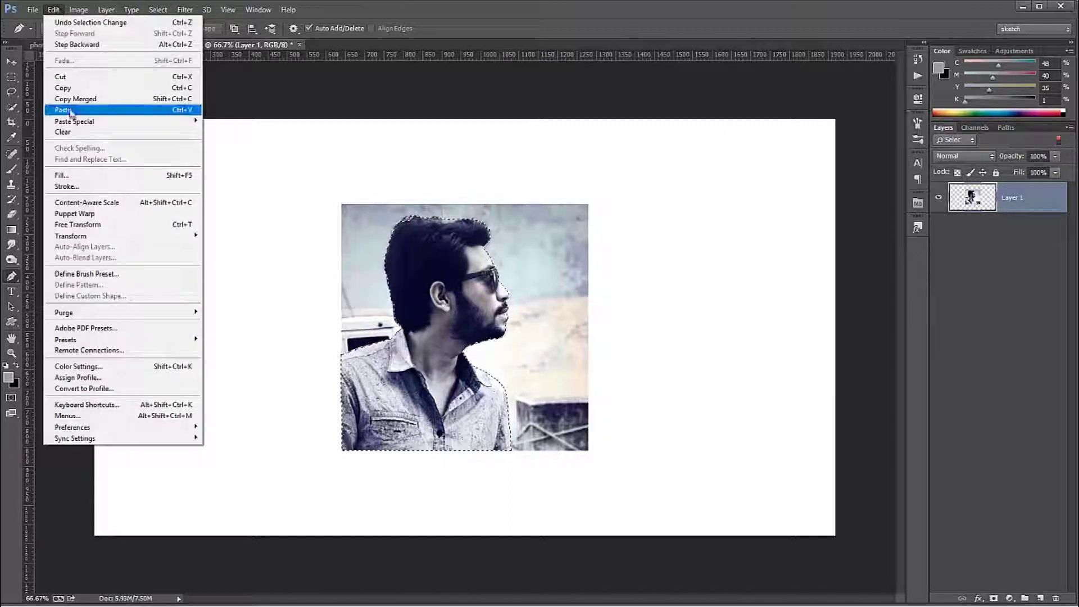
left_click(66, 89)
left_click(938, 197)
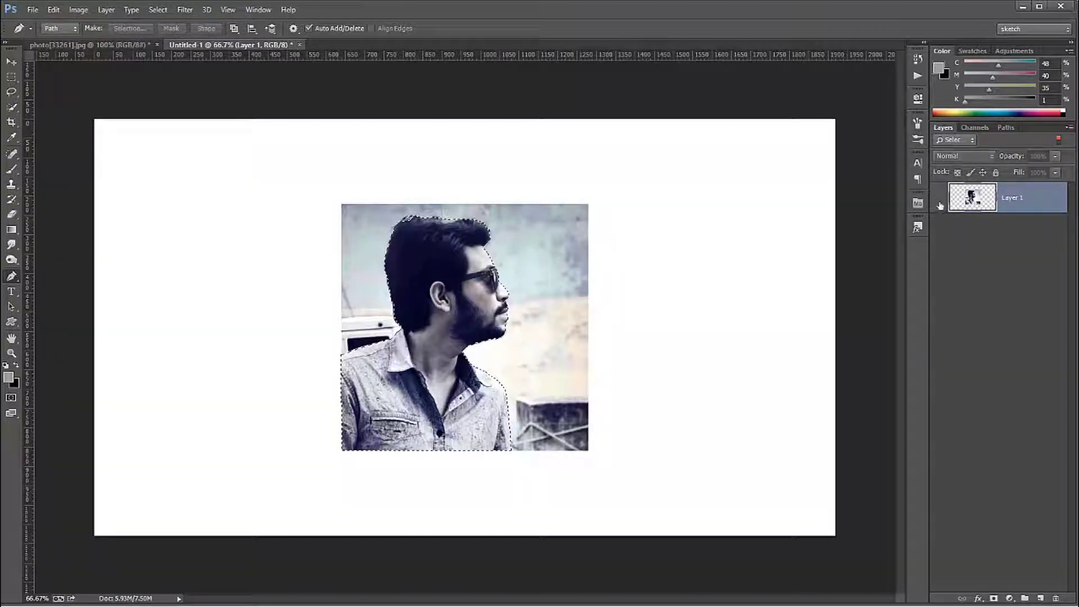
key("ctrl+v")
key("v")
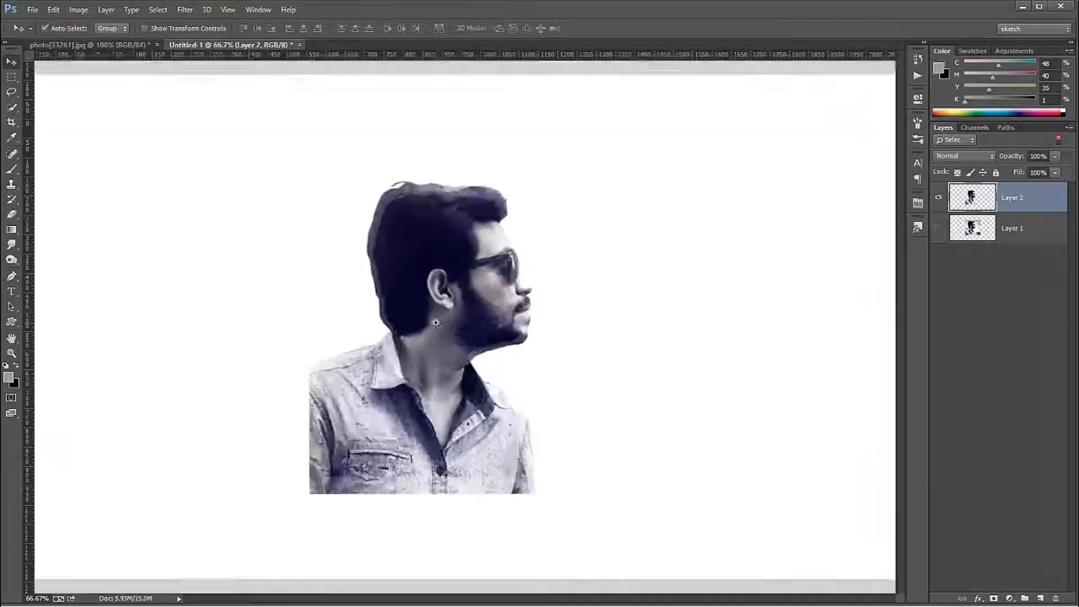
- Rotate Layer 2 slightly with Free Transform and commit the change
left_click(436, 323)
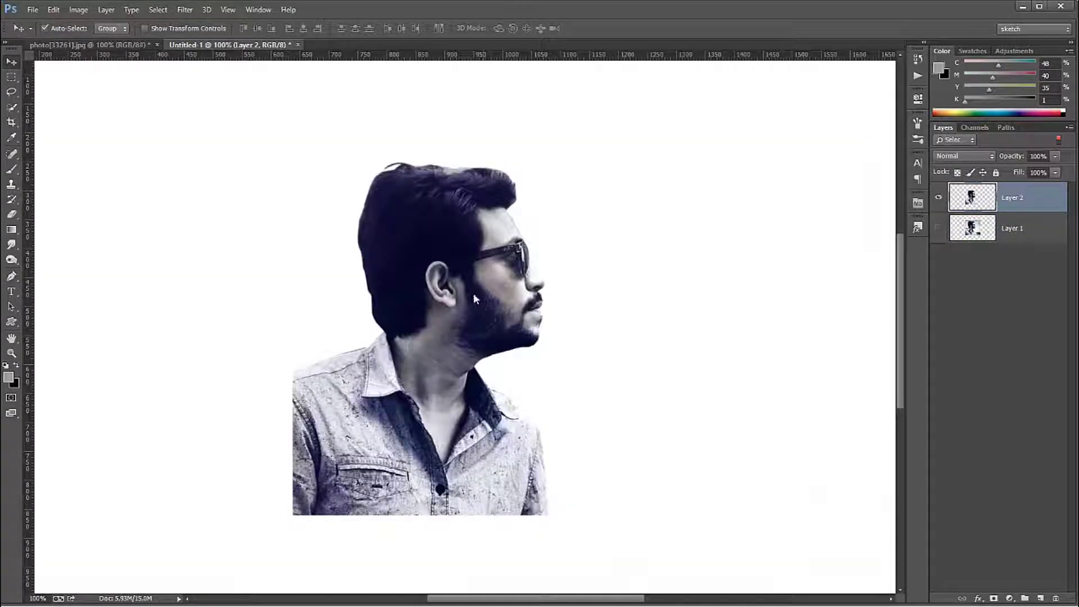
right_click(475, 297)
left_click(489, 303)
key("ctrl+t")
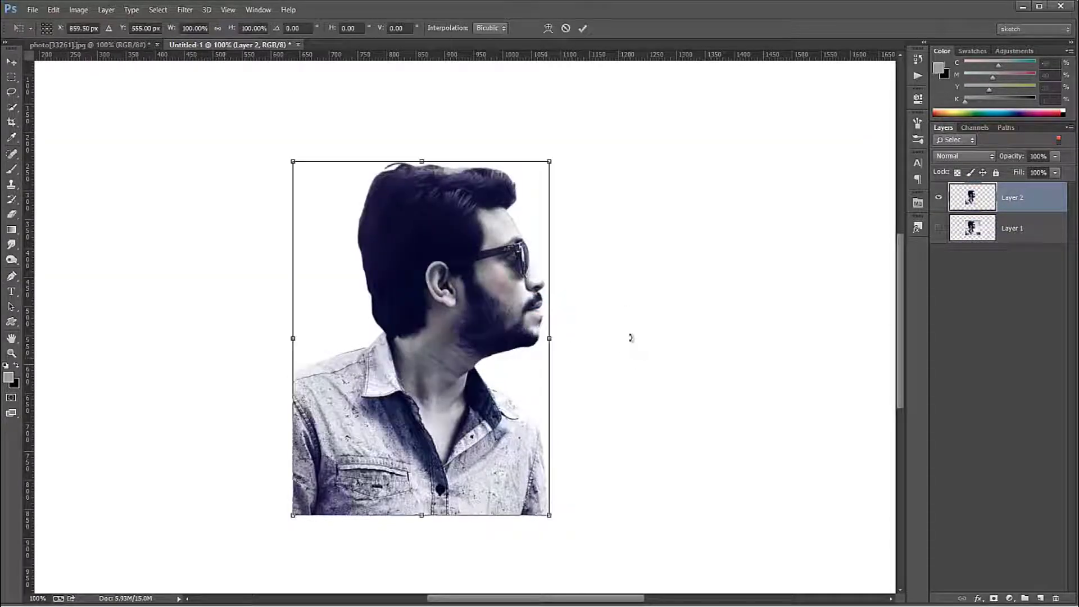
left_click_drag(632, 325, 632, 321)
key("Return")
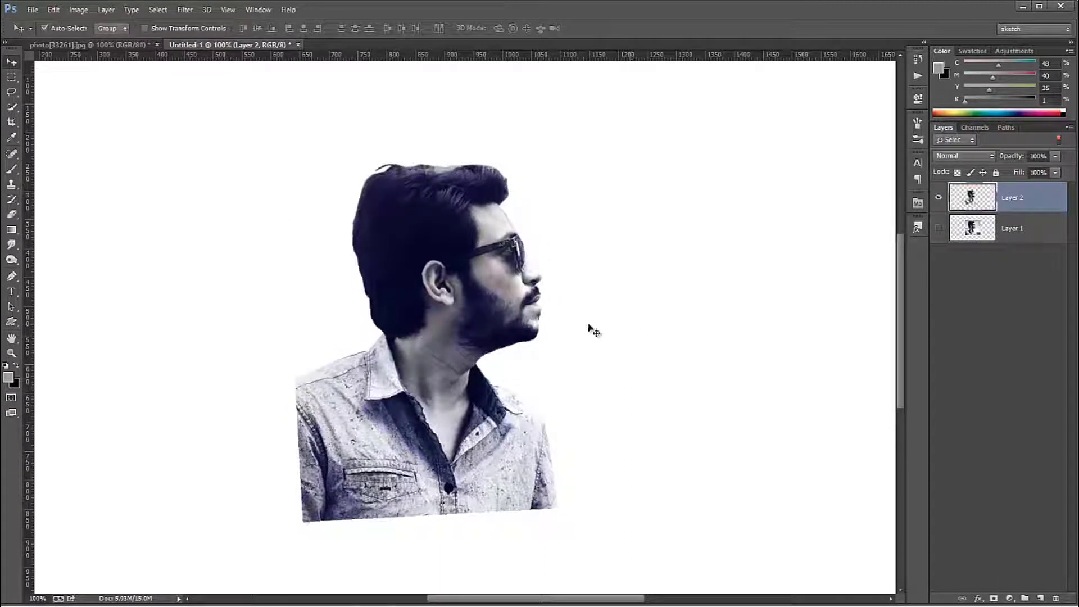
left_click_drag(412, 157, 461, 157)
- Lock Layer 2's transparency and clone hair texture over the light patches on top of the hair
left_click(957, 172)
left_click(11, 184)
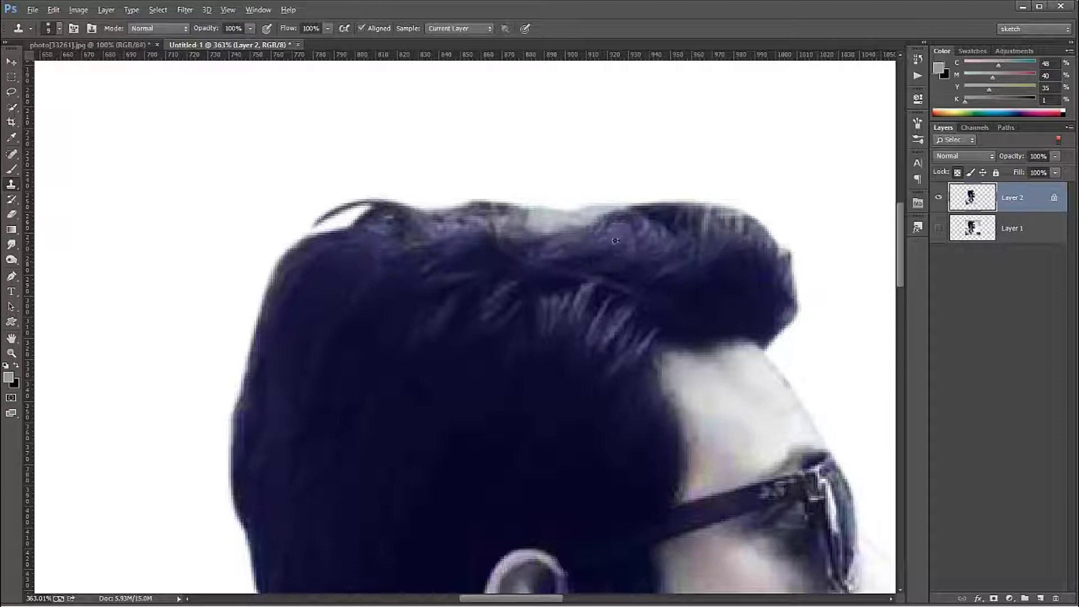
left_click_drag(615, 218, 514, 222)
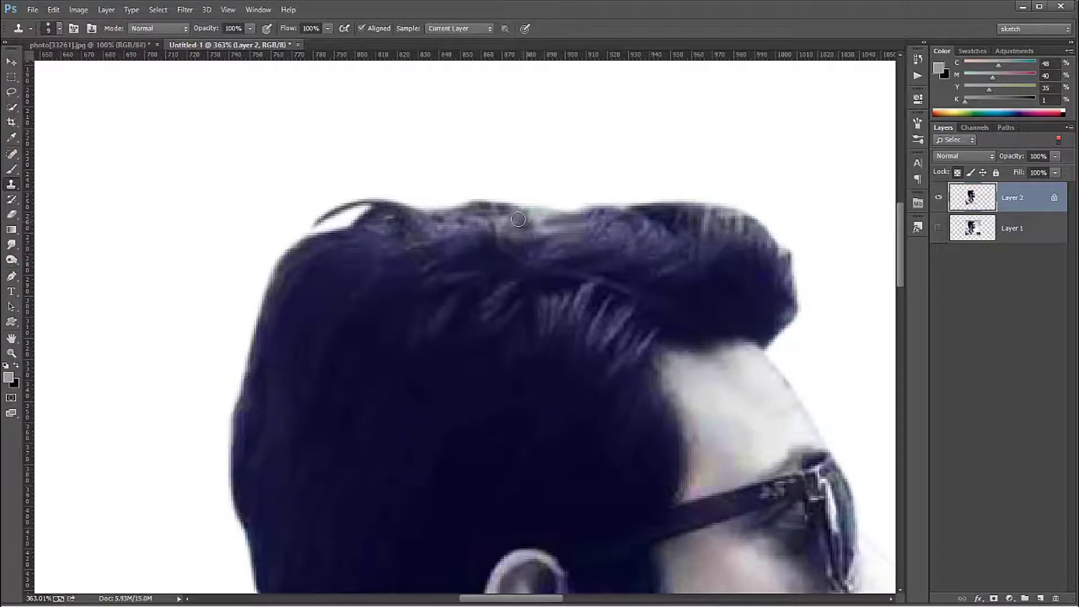
scroll(514, 222, "down", 5)
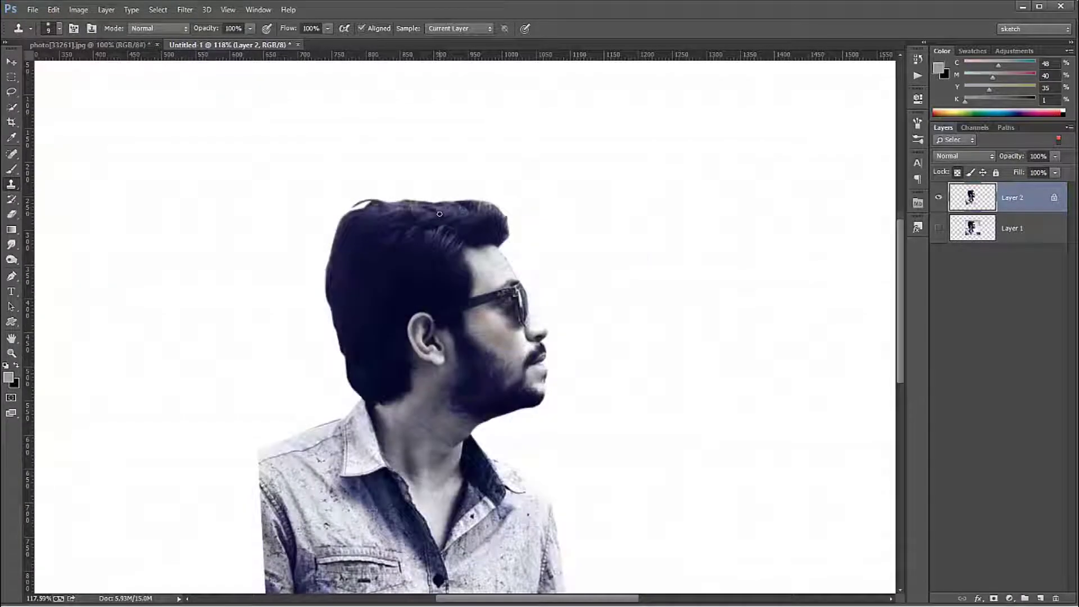
scroll(423, 209, "up", 5)
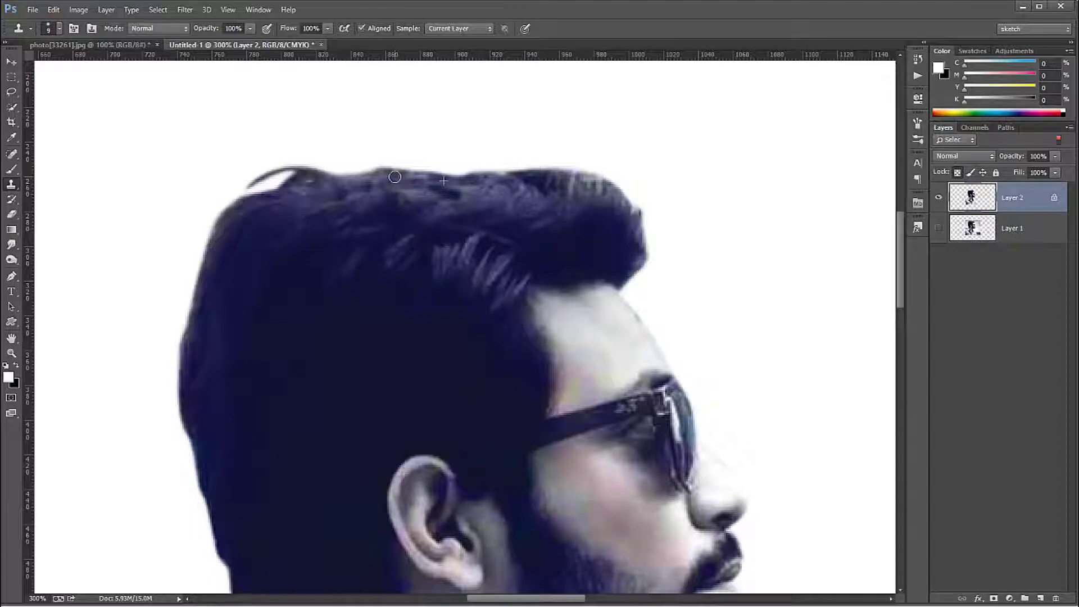
left_click_drag(400, 183, 449, 191)
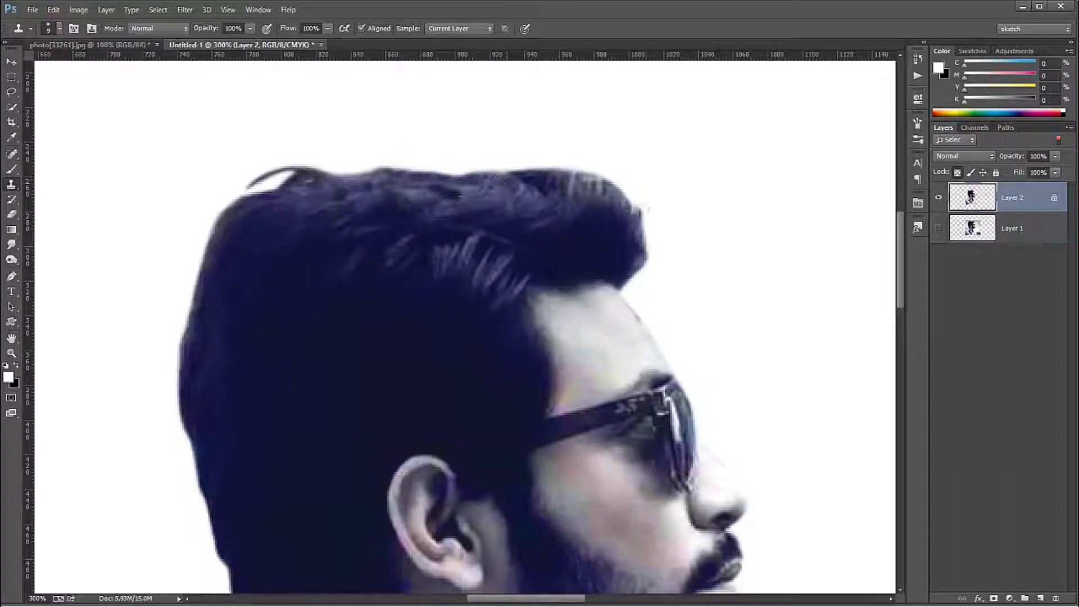
left_click_drag(585, 180, 290, 220)
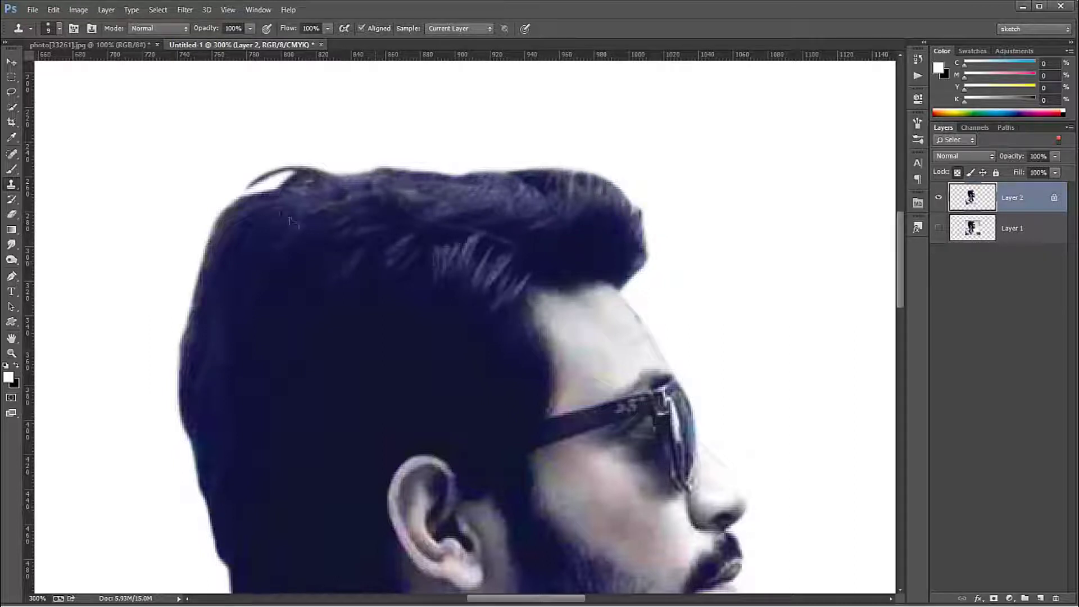
left_click_drag(221, 268, 226, 227)
scroll(430, 374, "down", 1)
scroll(434, 378, "down", 2)
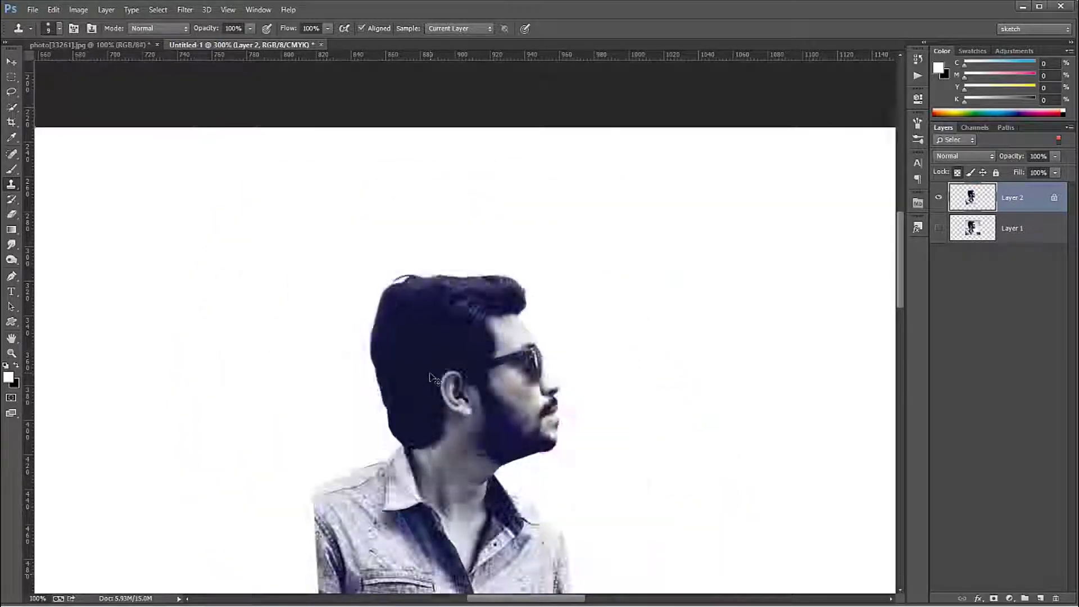
scroll(434, 379, "down", 1)
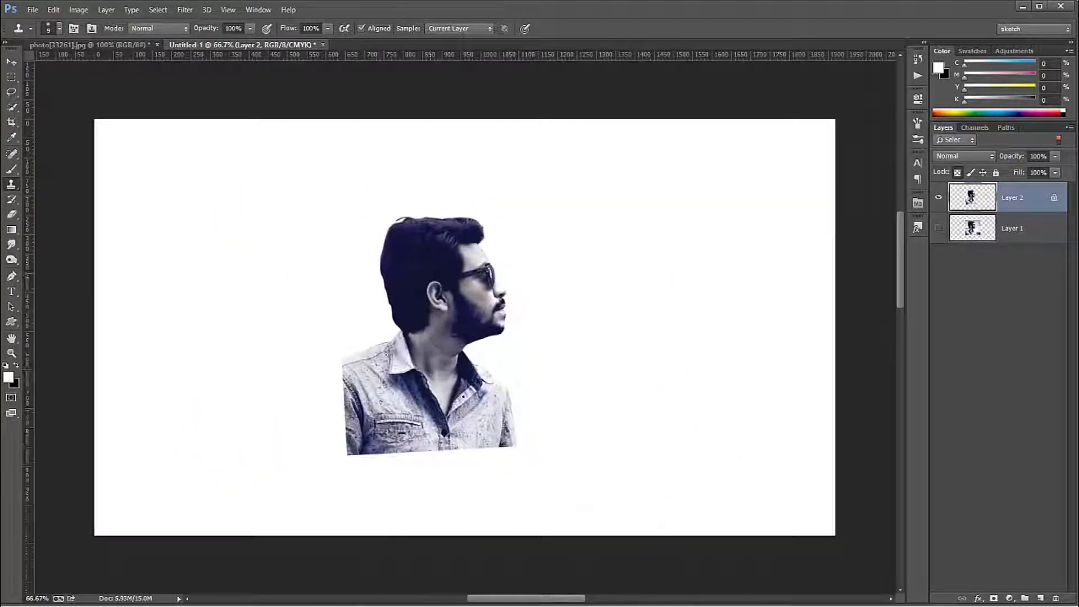
- Apply Image > Adjustments > Desaturate so the portrait on Layer 2 turns black and white
left_click(68, 11)
mouse_move(96, 39)
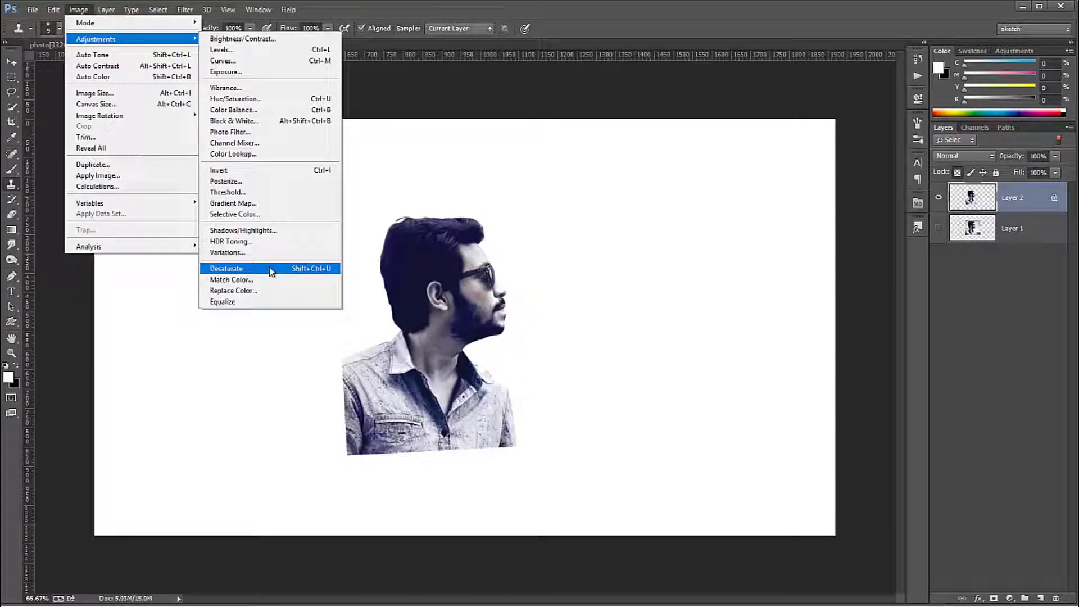
left_click(269, 268)
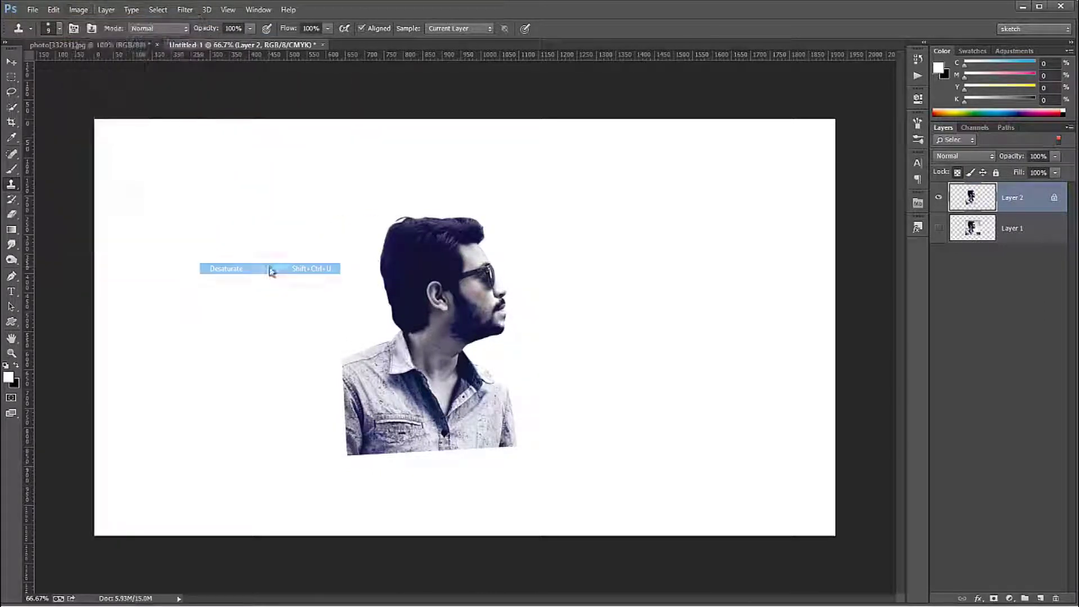
left_click(462, 314)
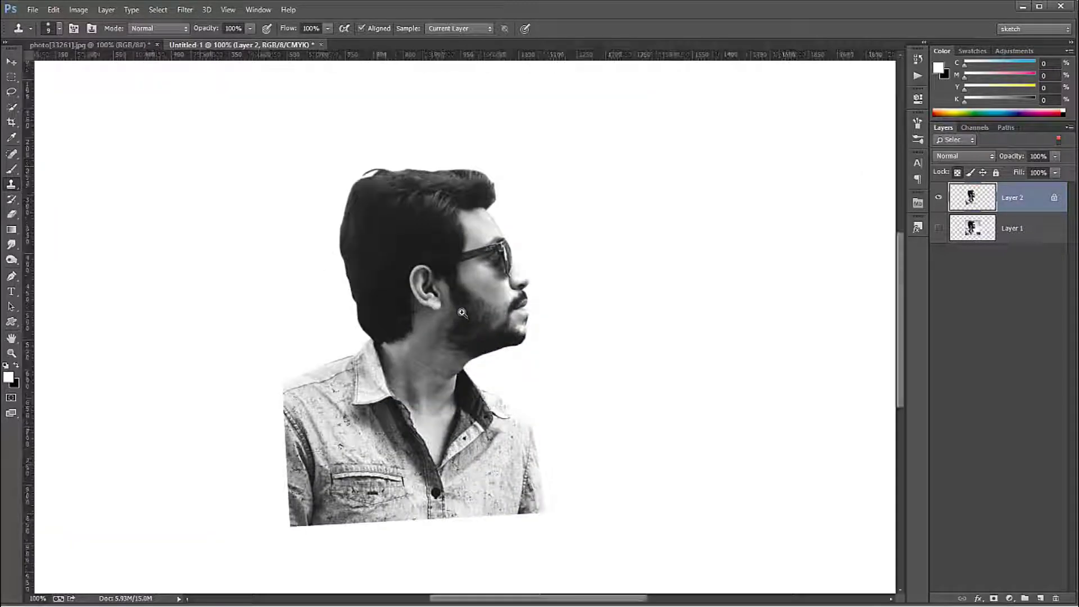
left_click(78, 10)
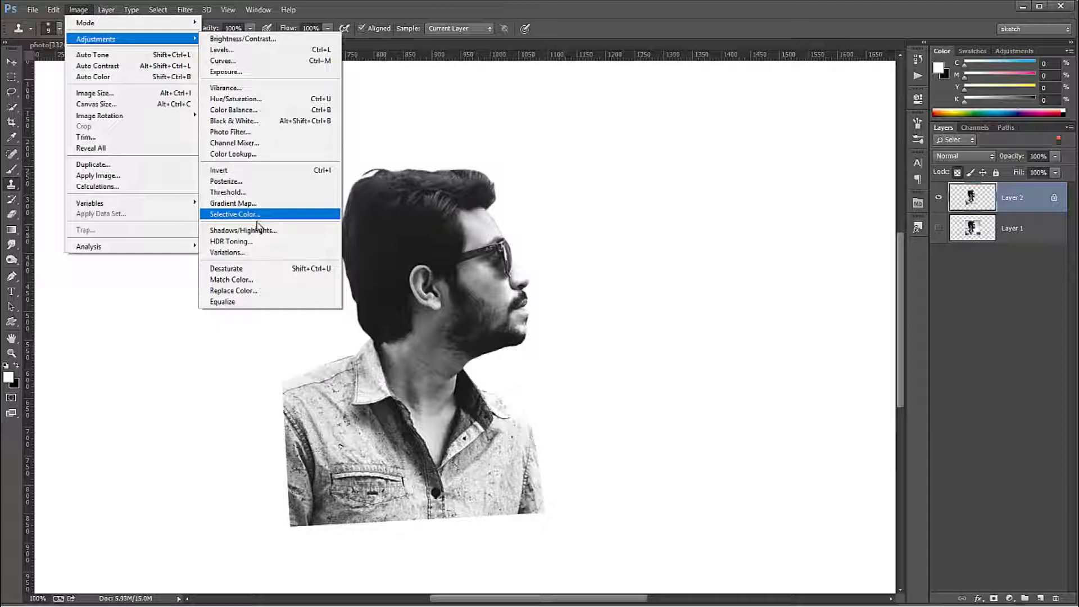
- In Levels, sample several white points on the face and neck, then apply
left_click(236, 53)
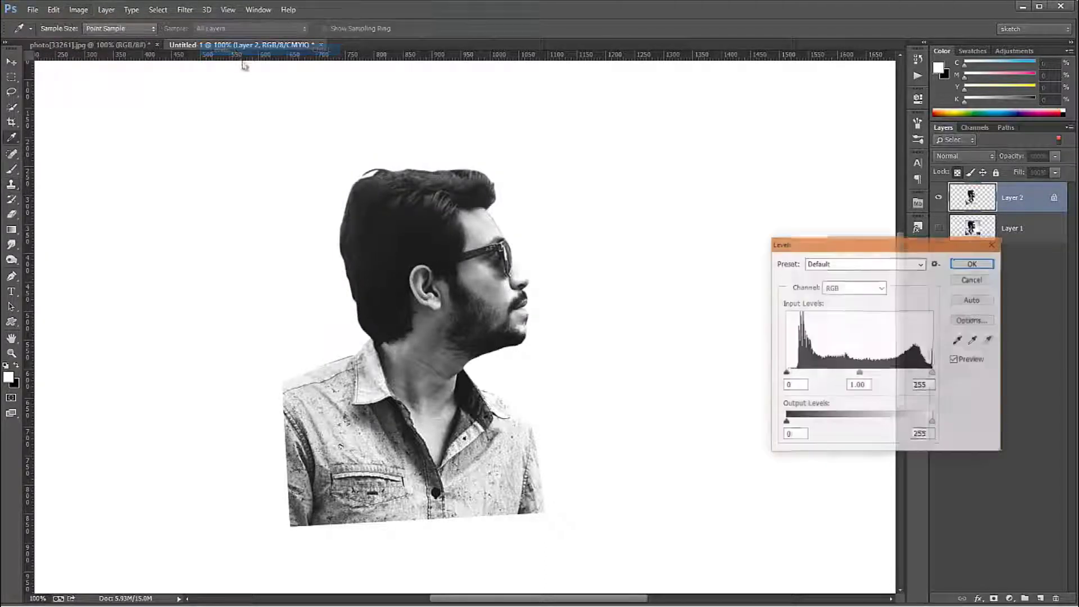
left_click(989, 341)
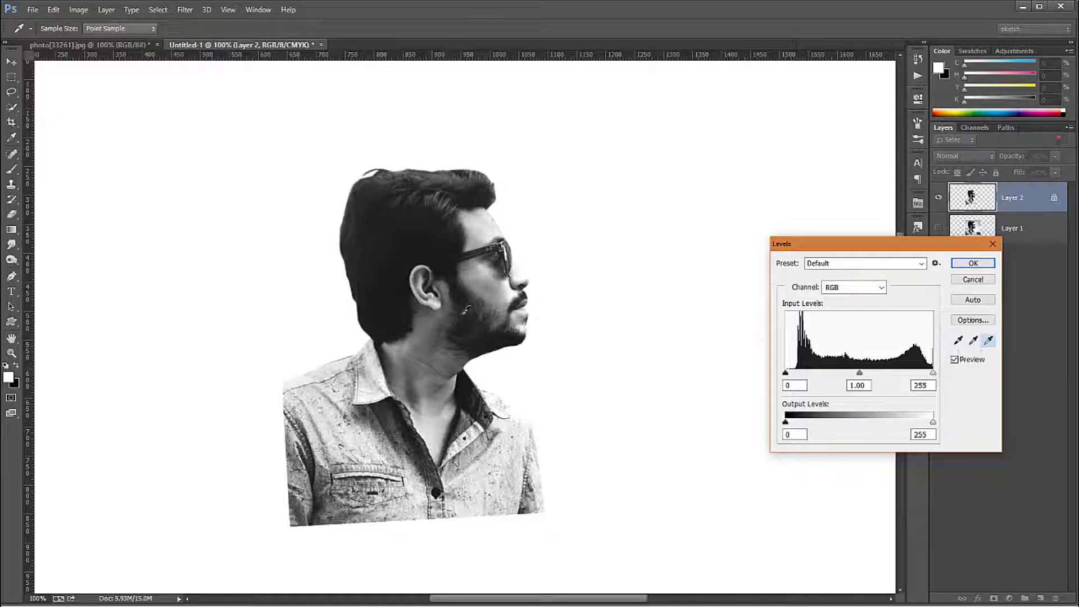
left_click(474, 300)
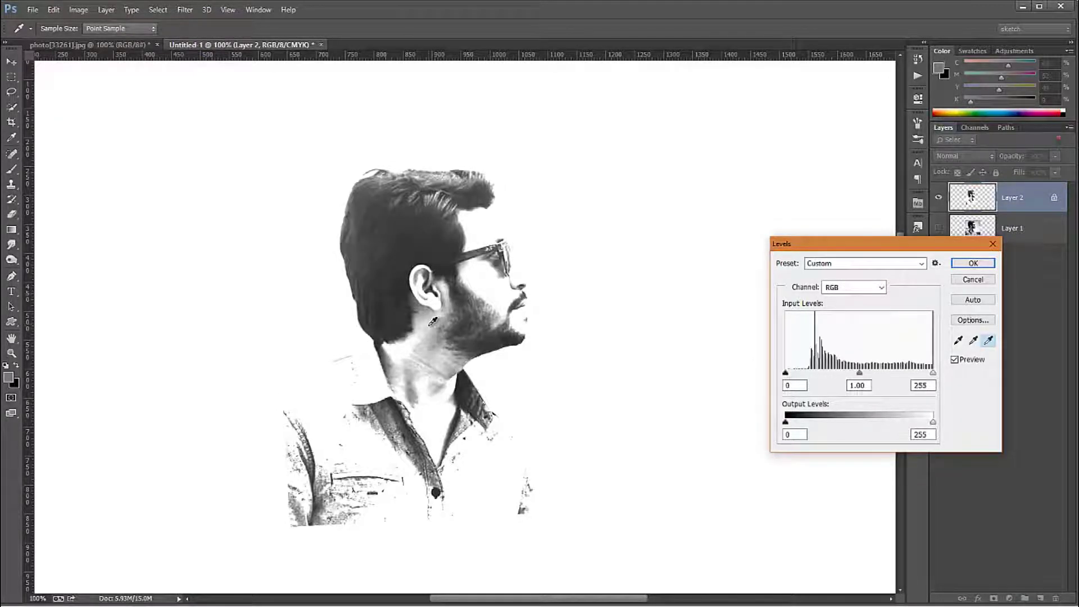
left_click(430, 325)
left_click(439, 373)
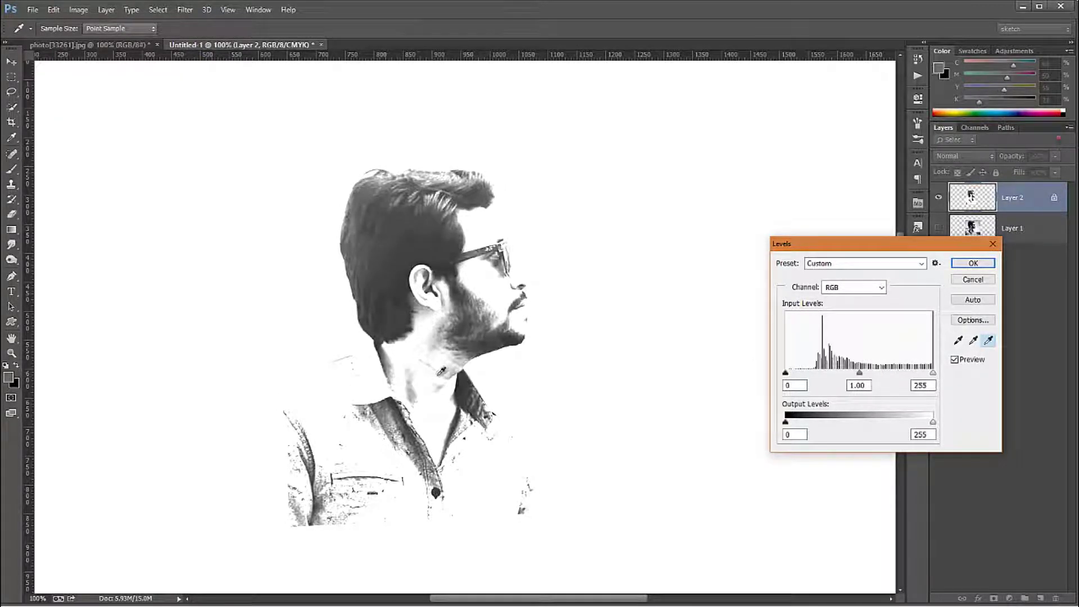
left_click(449, 393)
left_click(492, 319)
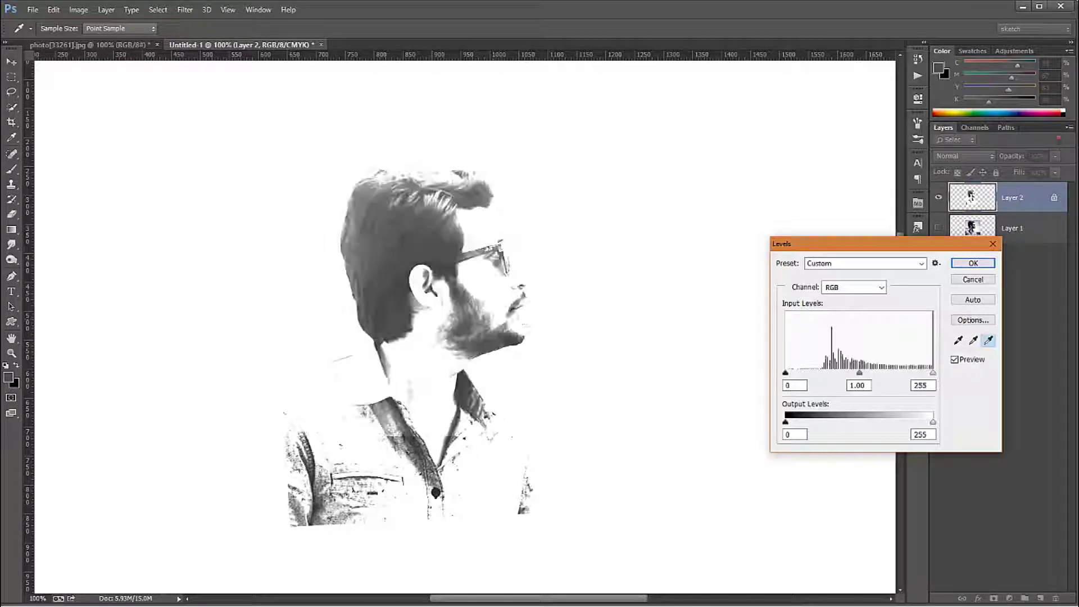
left_click(521, 277)
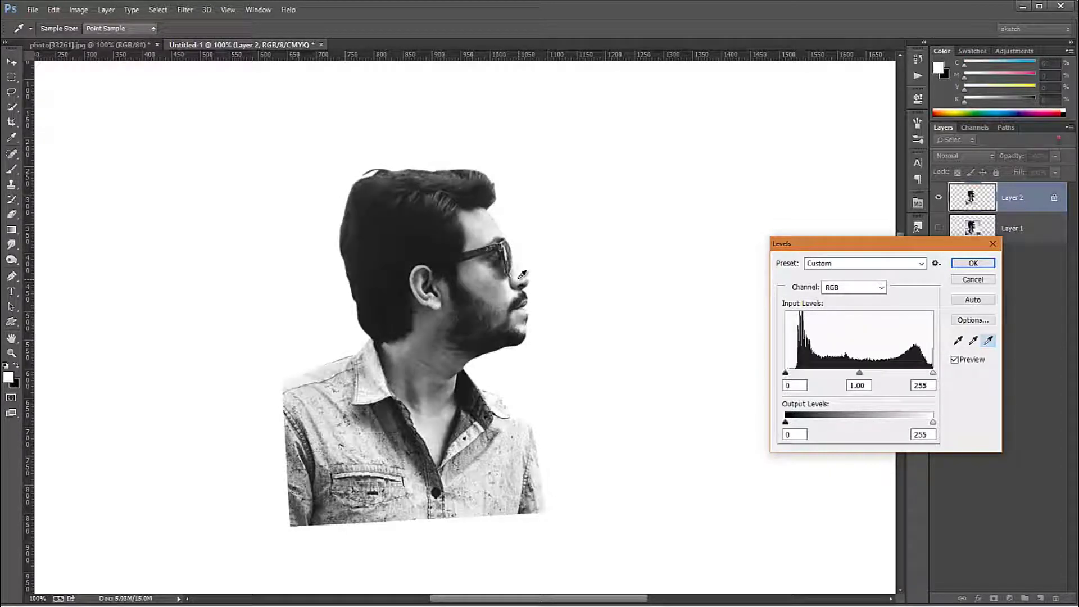
left_click(973, 263)
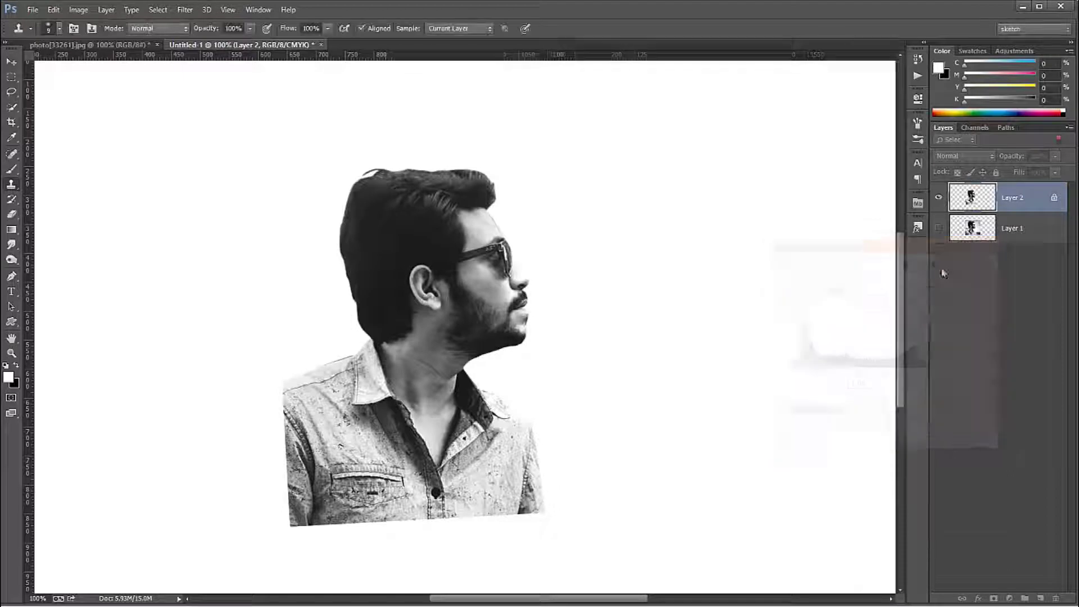
- Reopen Levels, test the white-point slider, and cancel without changes
key("ctrl+l")
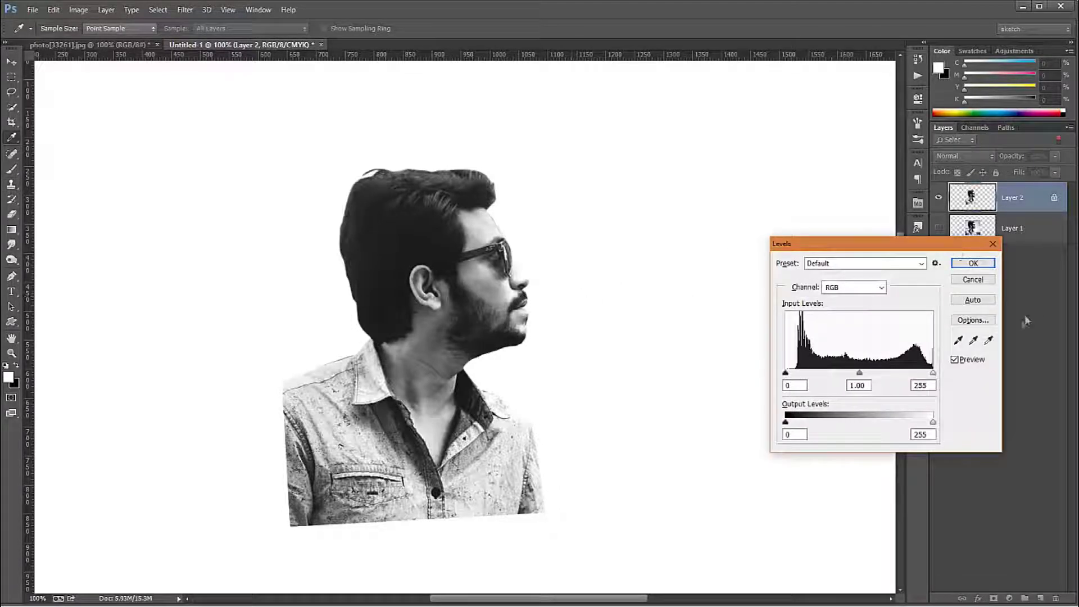
left_click_drag(932, 375, 946, 373)
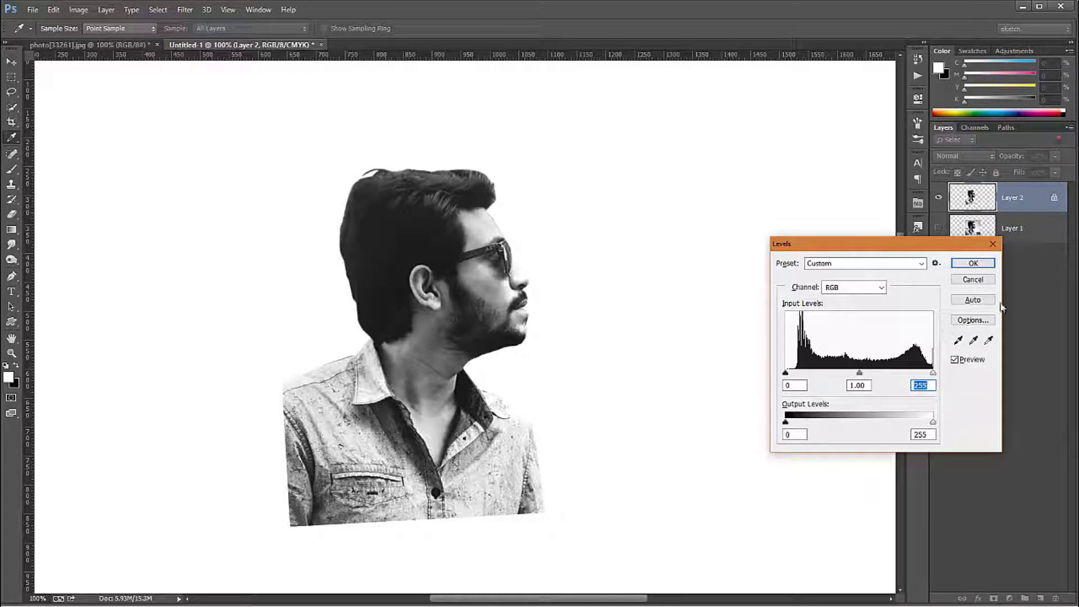
left_click(972, 280)
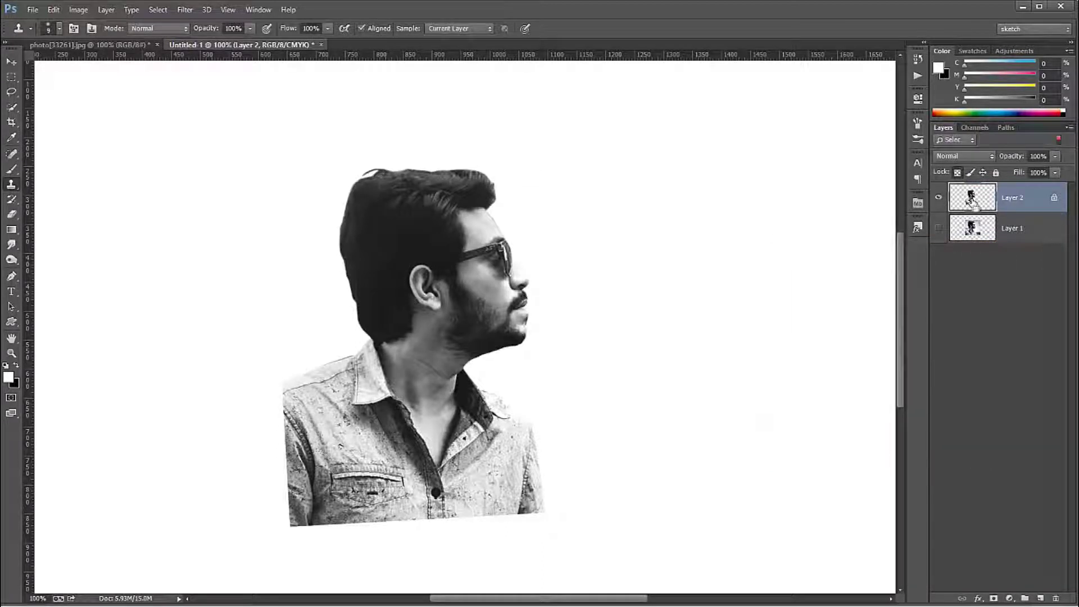
- On a new Layer 3, stroke the portrait selection with a thin dark outline
left_click(1039, 599)
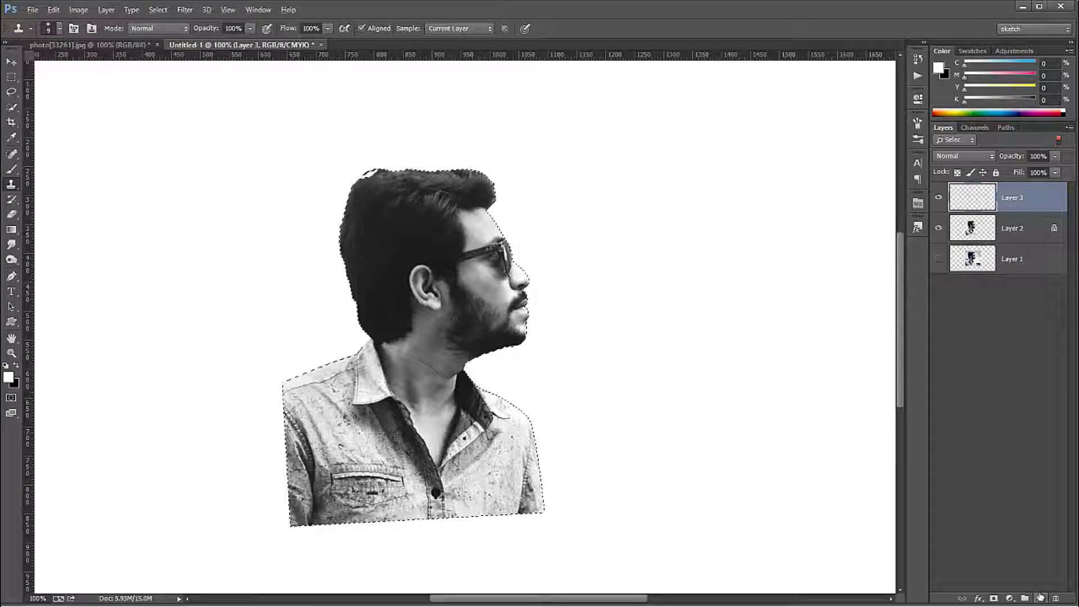
left_click(75, 12)
left_click(75, 11)
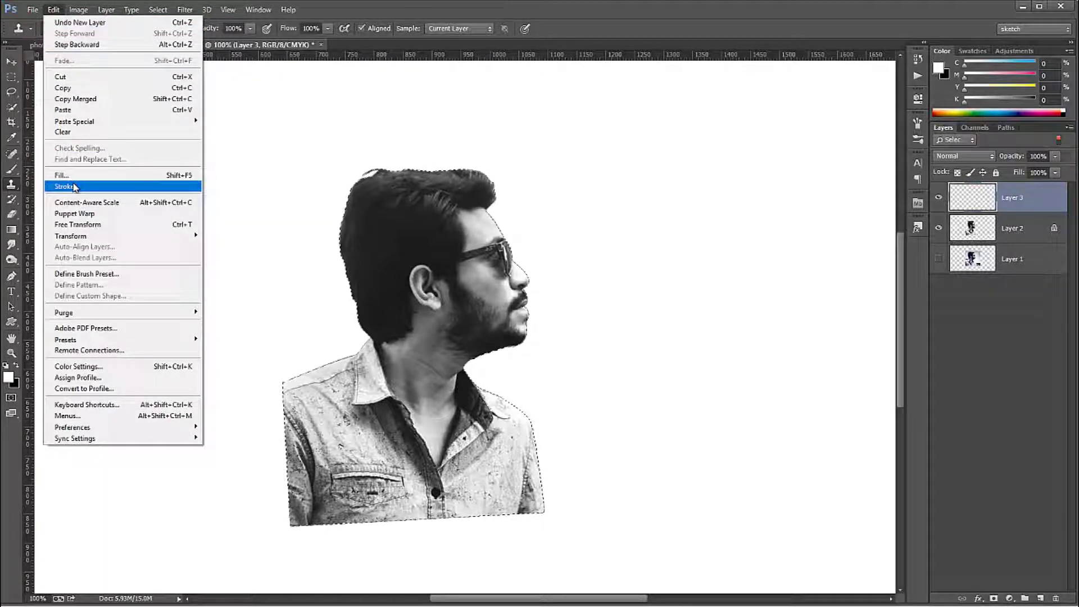
left_click(75, 188)
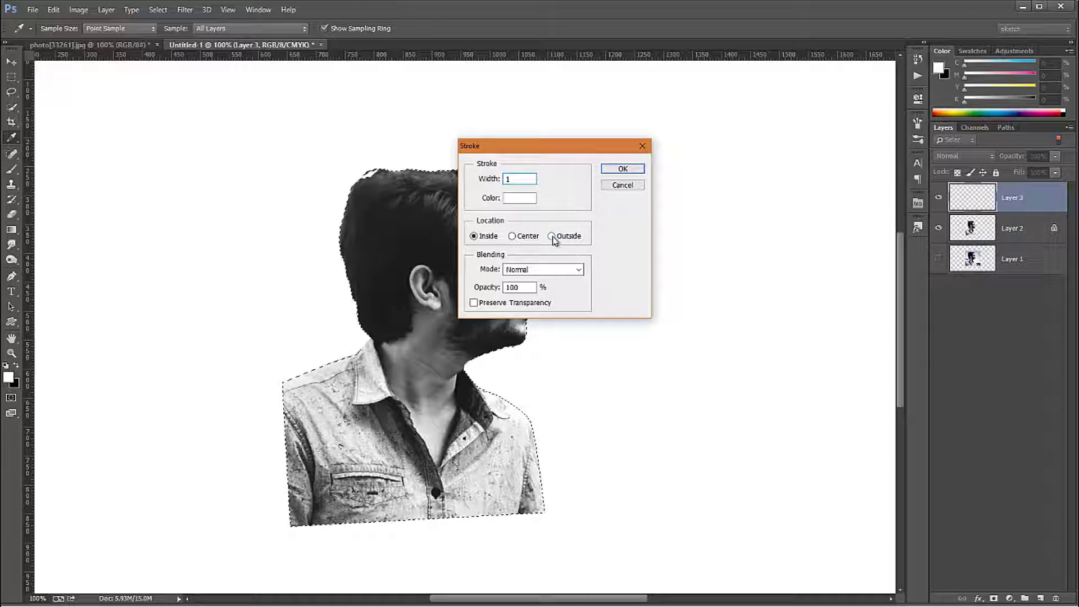
left_click(621, 170)
key("s")
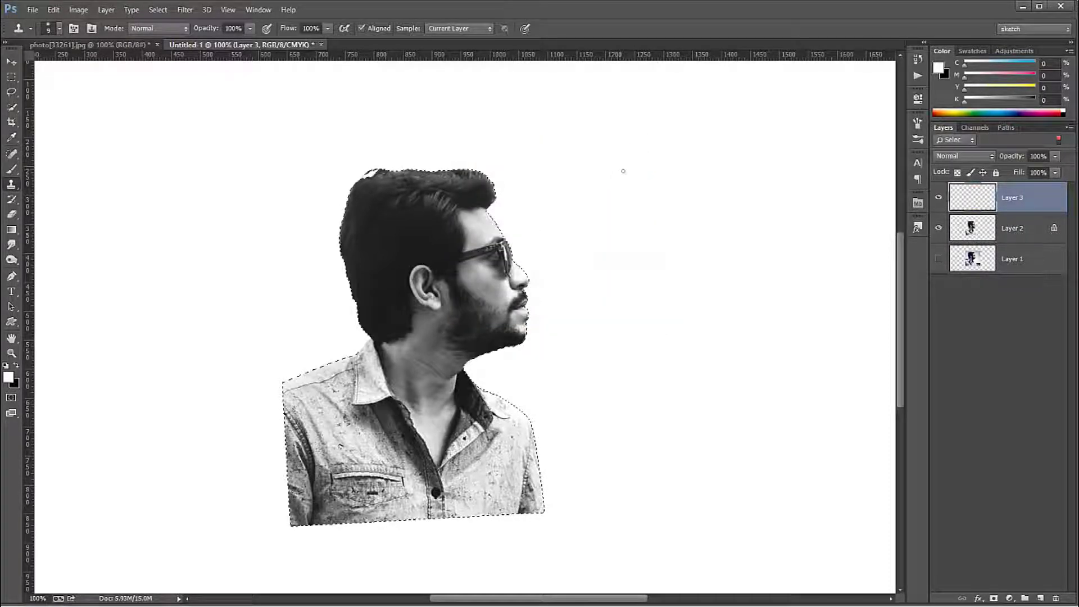
- Lock Layer 3's transparent pixels and make black the foreground, checking the outline with Layer 2 hidden
left_click(939, 229)
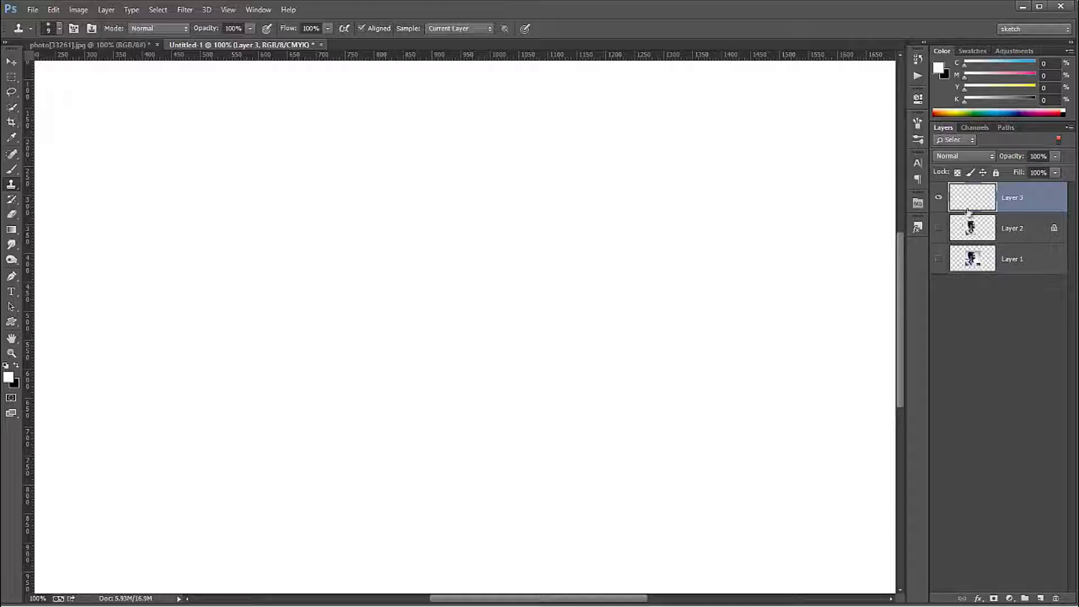
left_click(957, 173)
key("x")
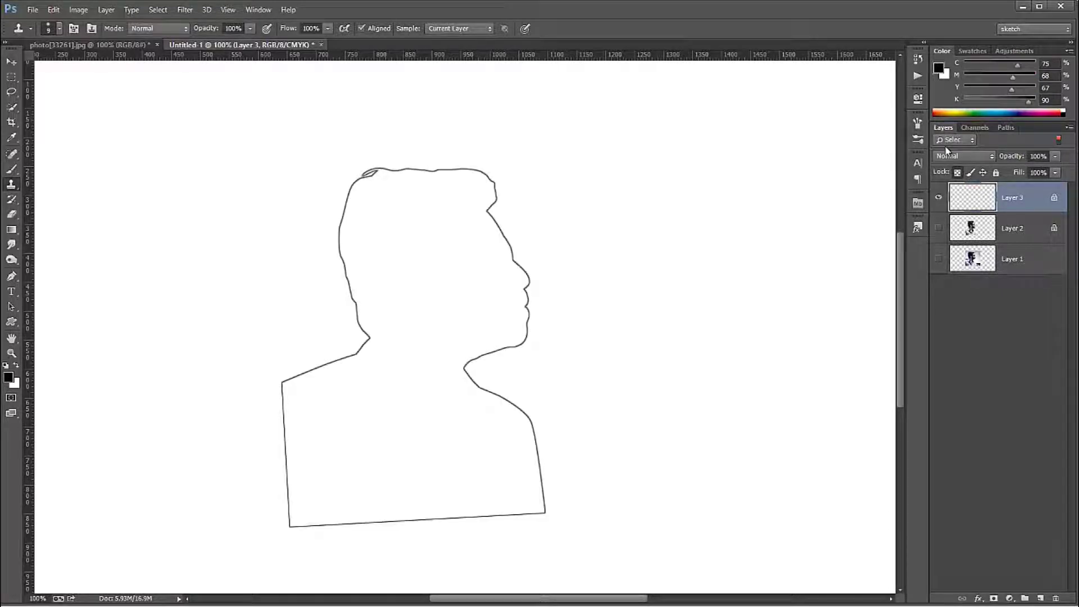
left_click(938, 227)
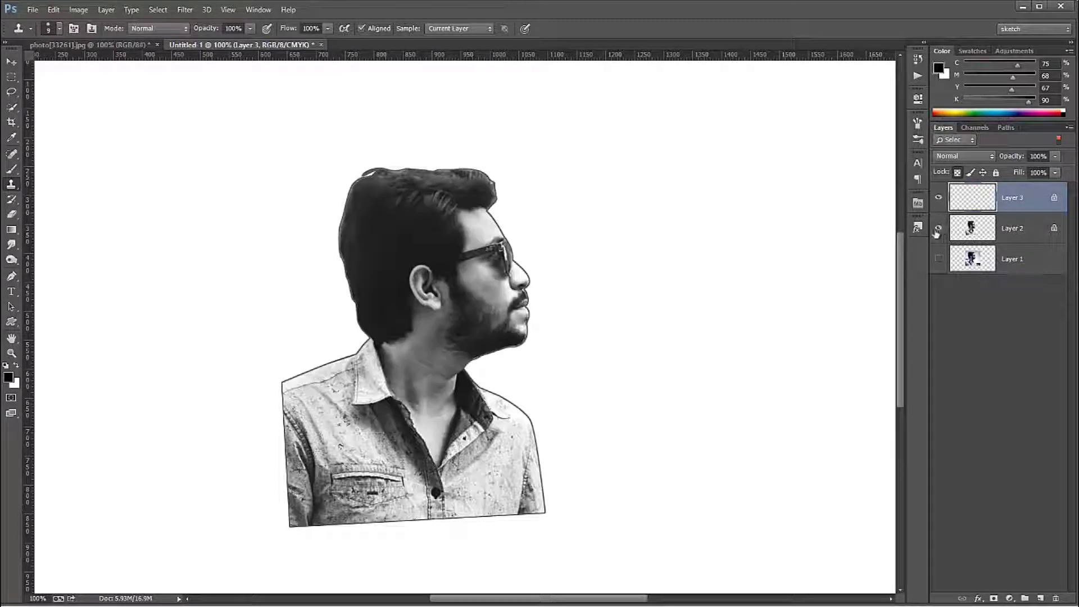
- Move the portrait Layer 2 above the outline Layer 3
left_click(515, 235)
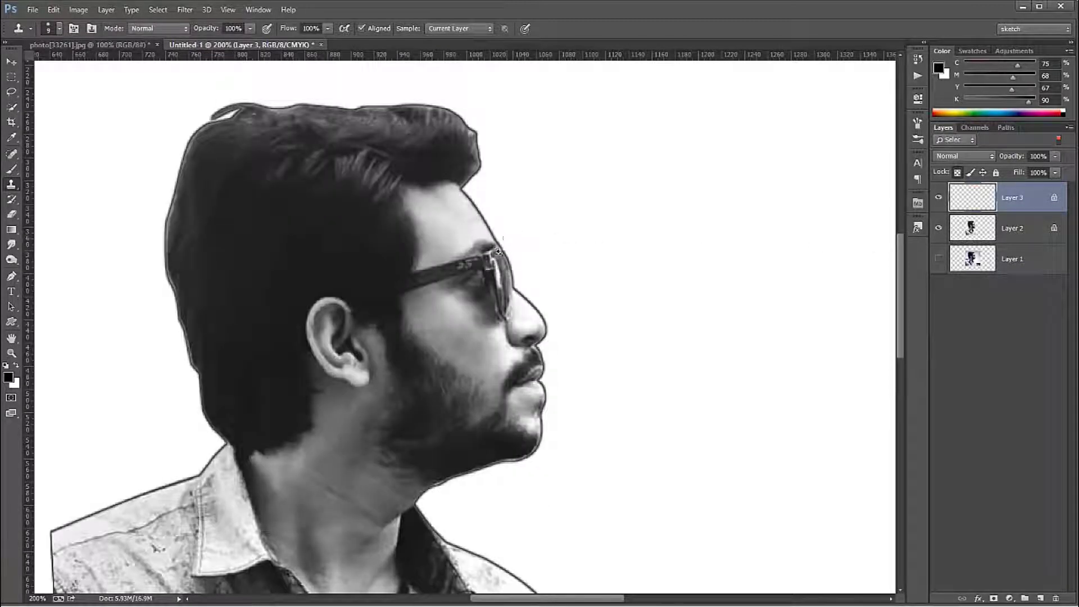
left_click(509, 238)
left_click(979, 229)
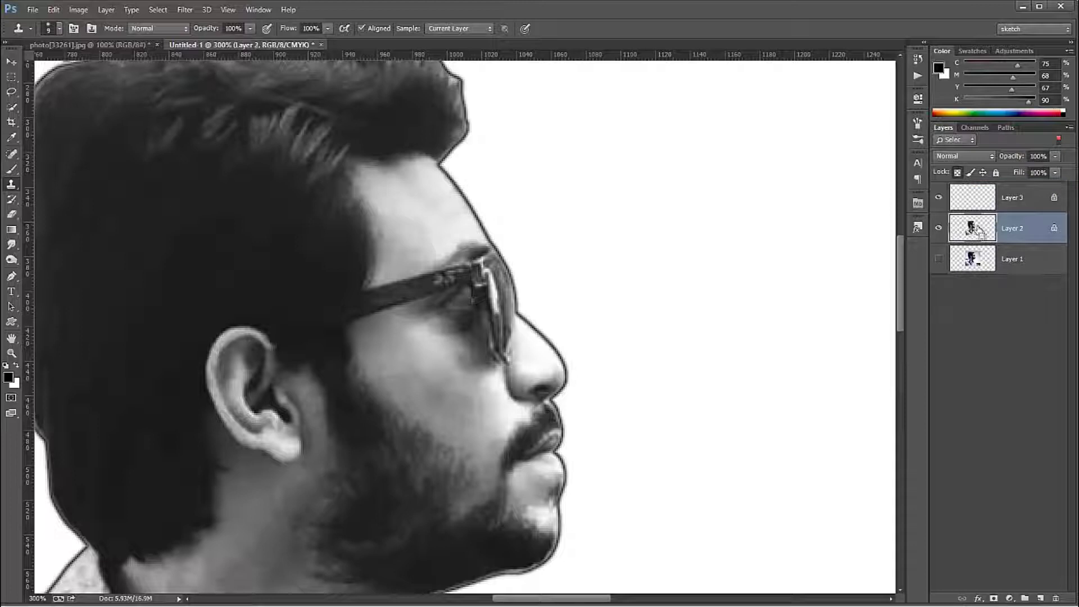
key("ctrl+bracketright")
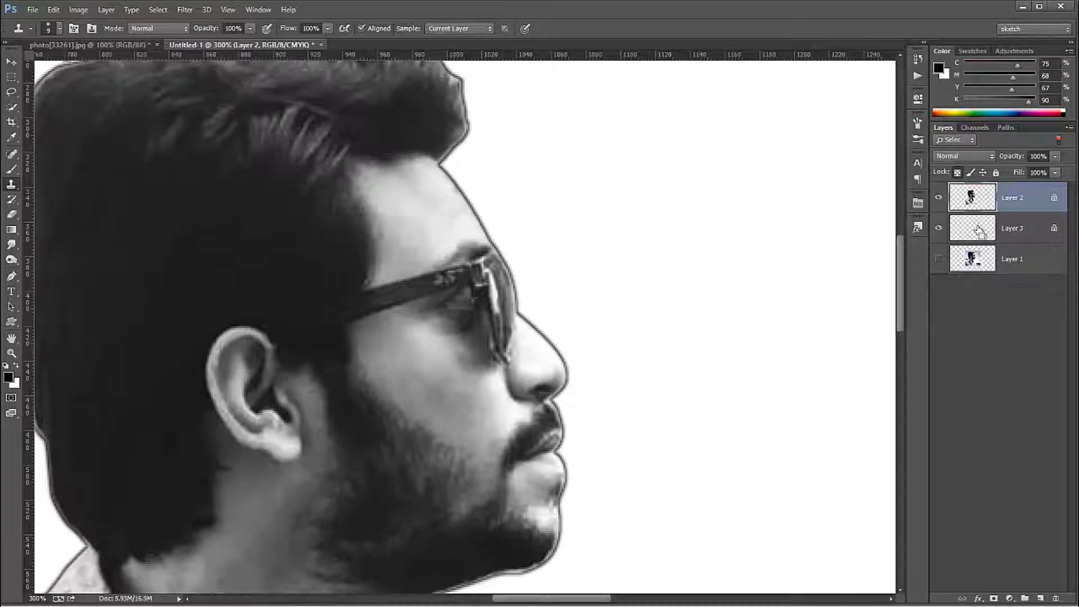
key("ctrl+minus")
key("ctrl+minus")
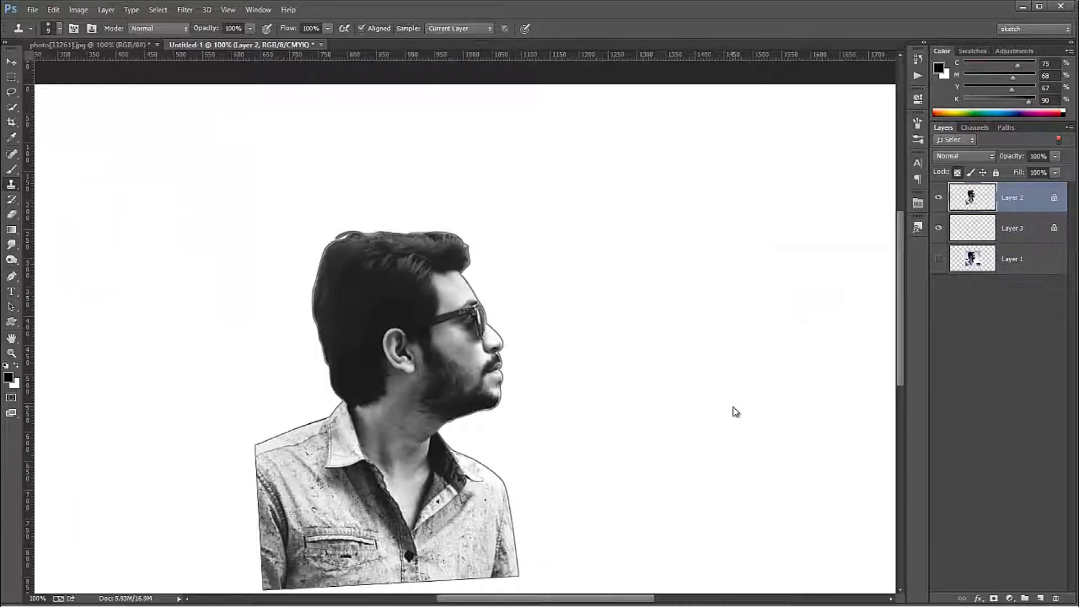
- Brighten the portrait with Levels, dragging the white input to 197
key("ctrl+l")
mouse_move(934, 373)
left_mouse_down()
mouse_move(790, 373)
mouse_move(838, 373)
left_mouse_up()
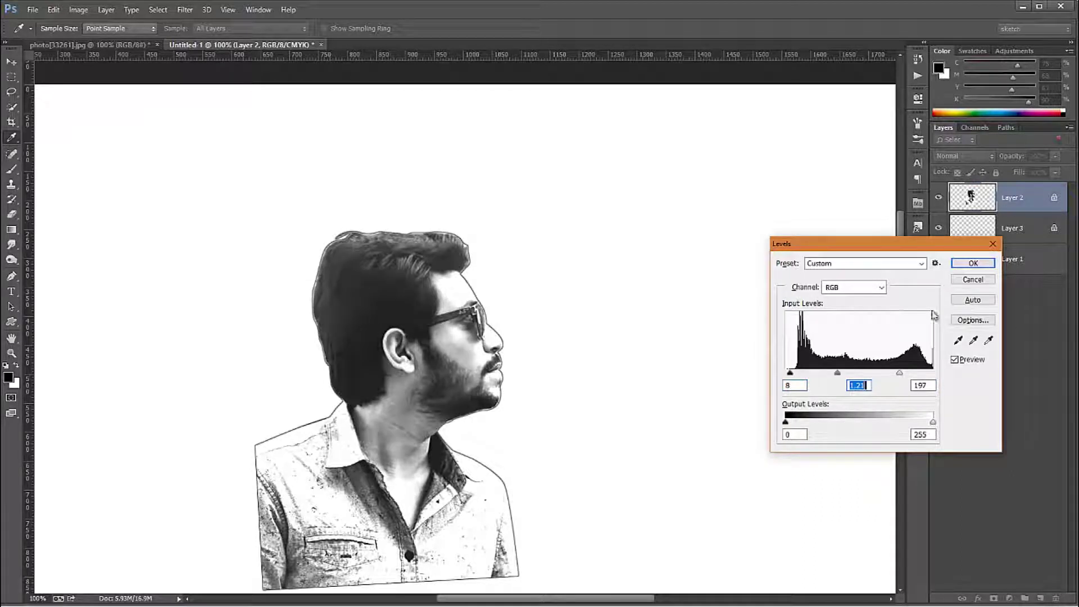
left_click(971, 263)
left_click(185, 10)
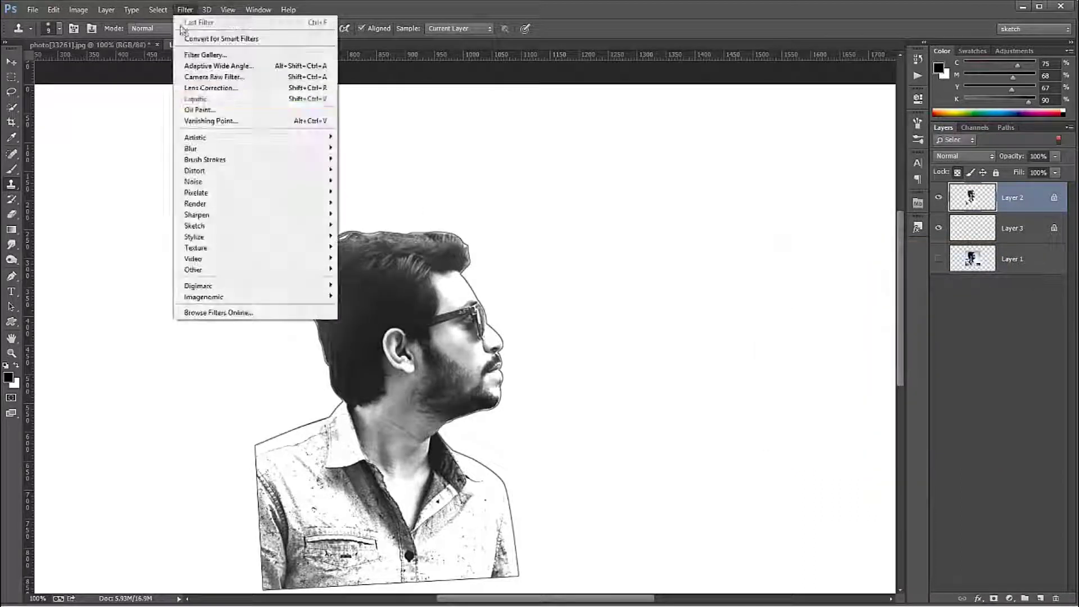
- Apply Sketch > Note Paper (Image Balance 32, Graininess 0, Relief 6) and duplicate Layer 2
left_click(205, 54)
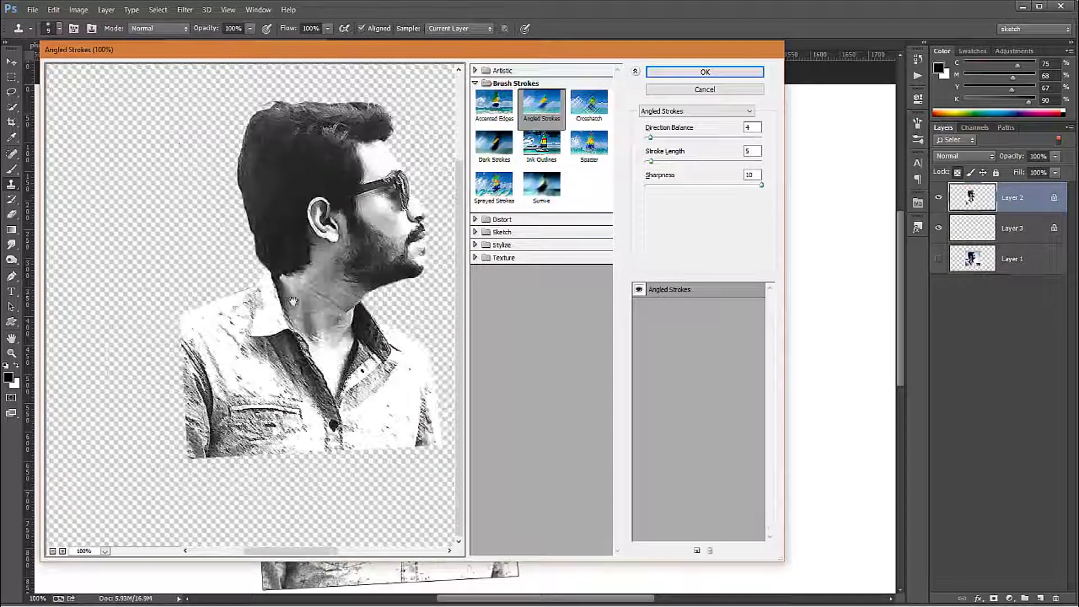
left_click(475, 233)
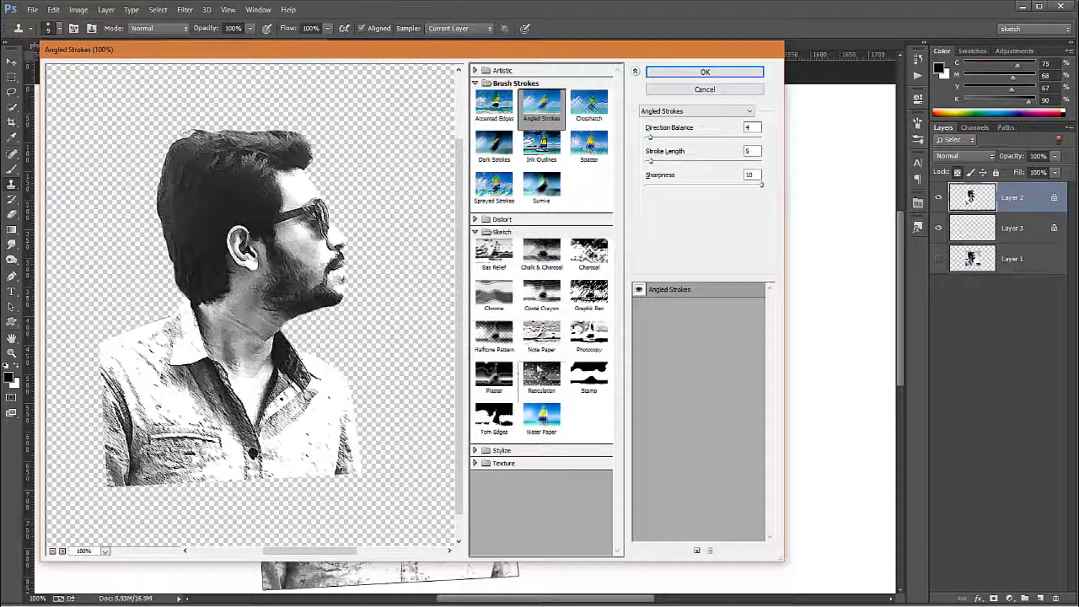
left_click(545, 343)
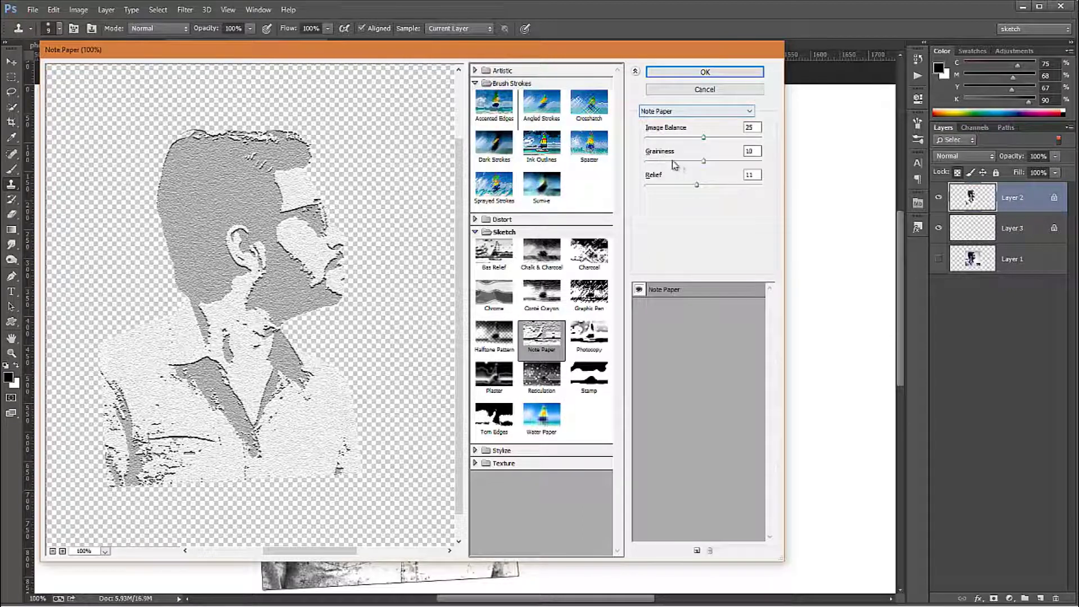
left_click_drag(703, 138, 708, 138)
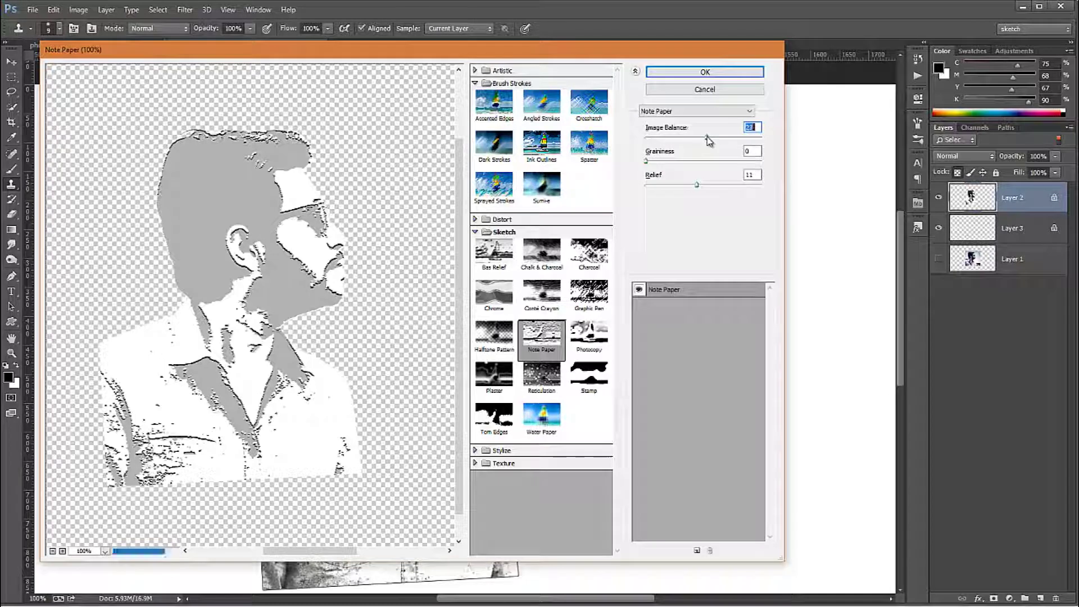
mouse_move(696, 185)
left_mouse_down()
mouse_move(714, 186)
mouse_move(675, 186)
left_mouse_up()
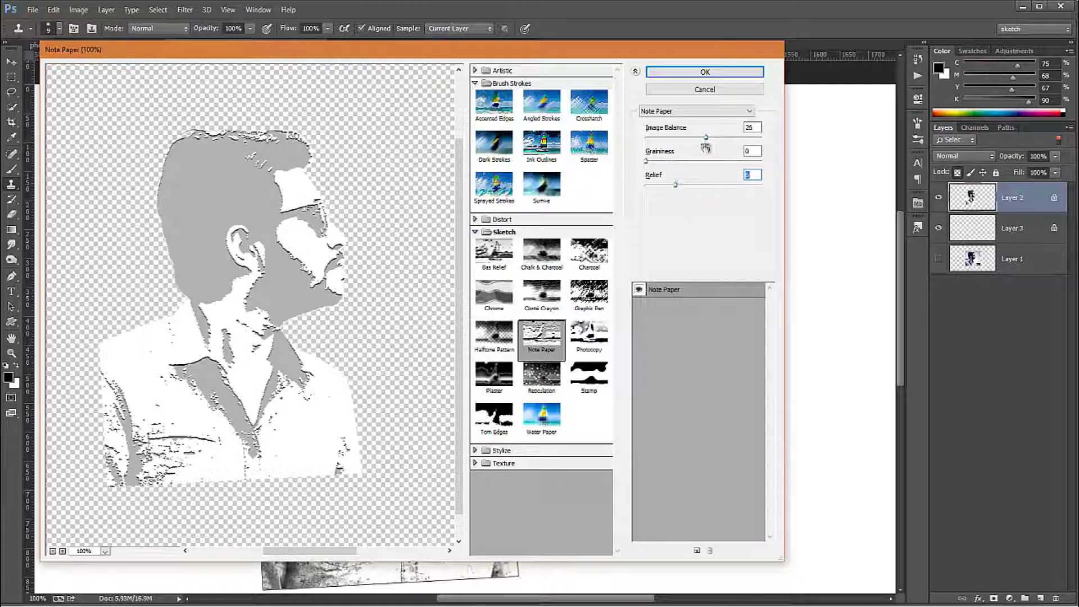
left_click_drag(707, 139, 719, 139)
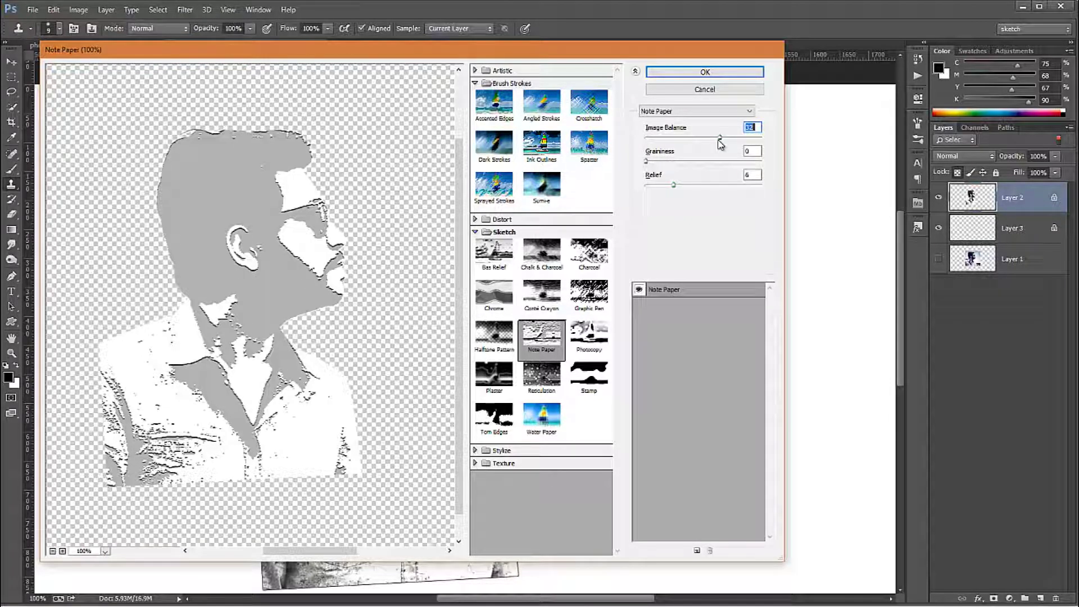
left_click(717, 73)
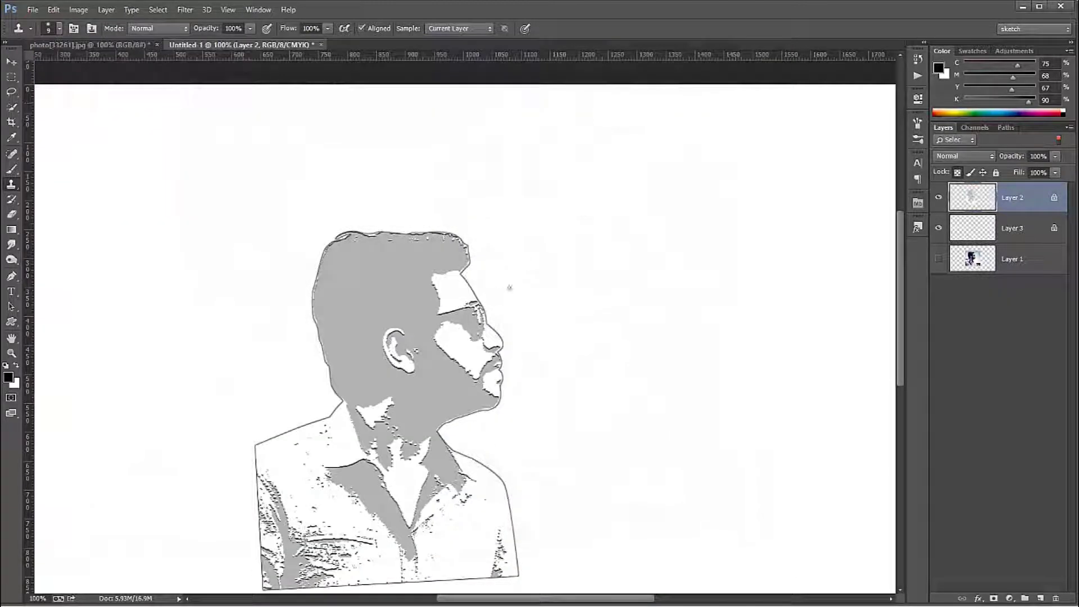
key("ctrl+j")
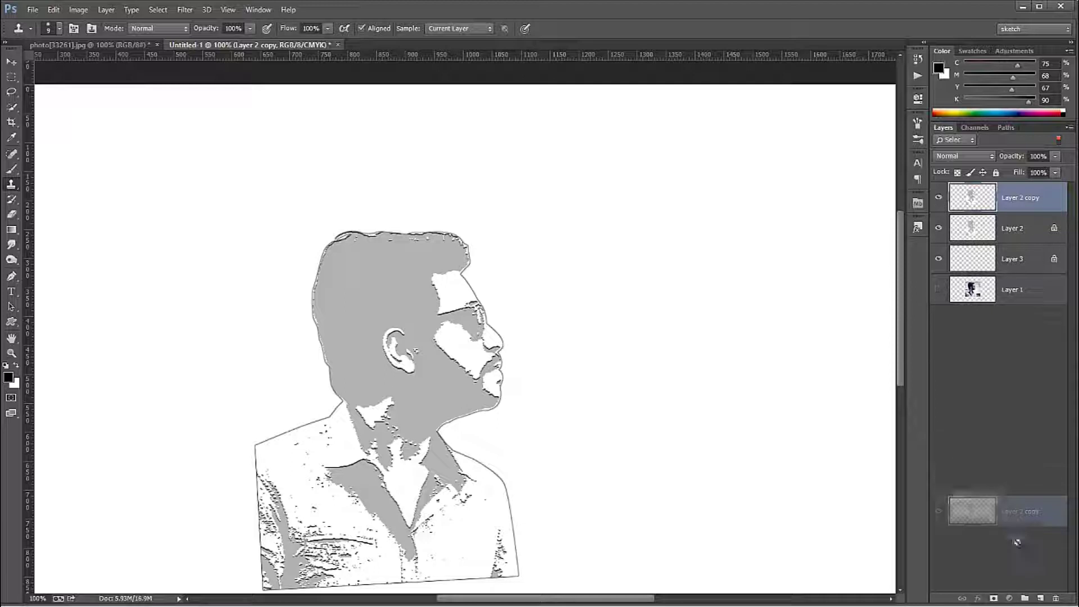
- Set the portrait copy to Multiply and merge it with Layer 2 into Layer 2 copy
left_click_drag(971, 201, 994, 210)
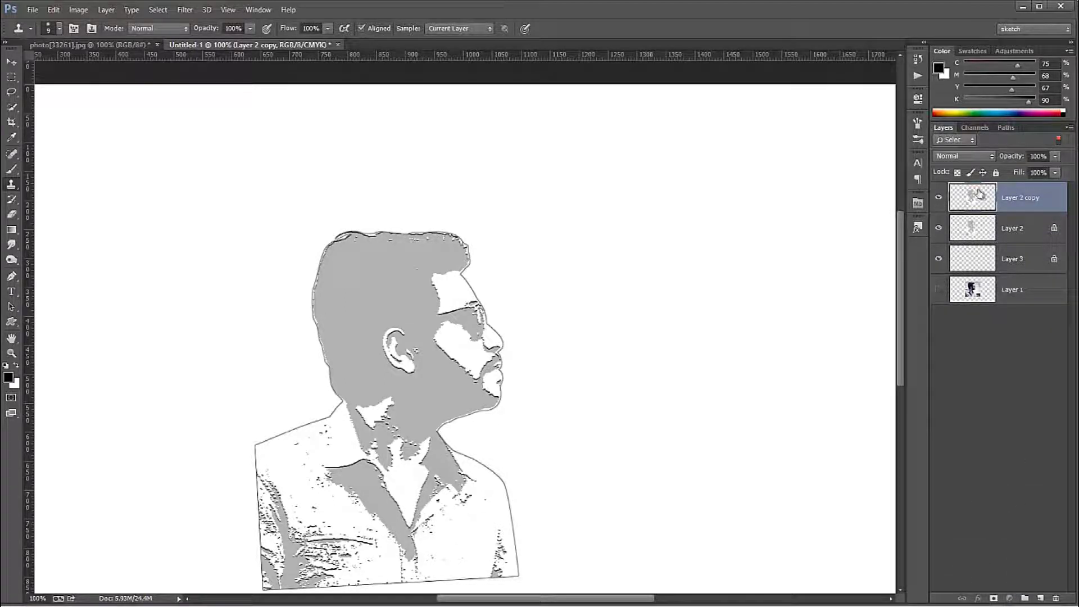
left_click(964, 155)
left_click(966, 209)
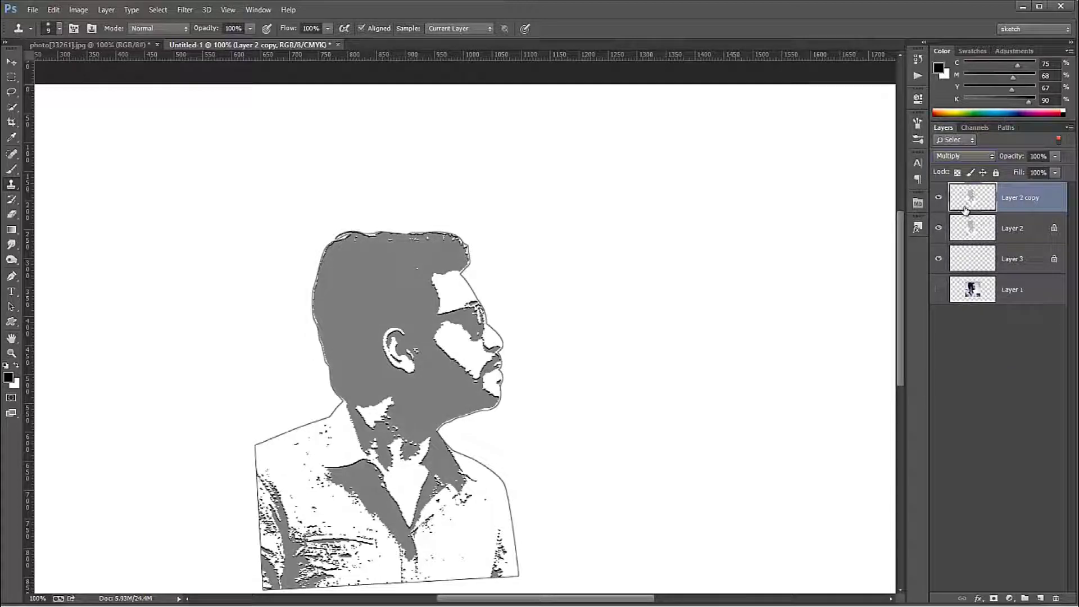
left_click(1010, 227, "shift")
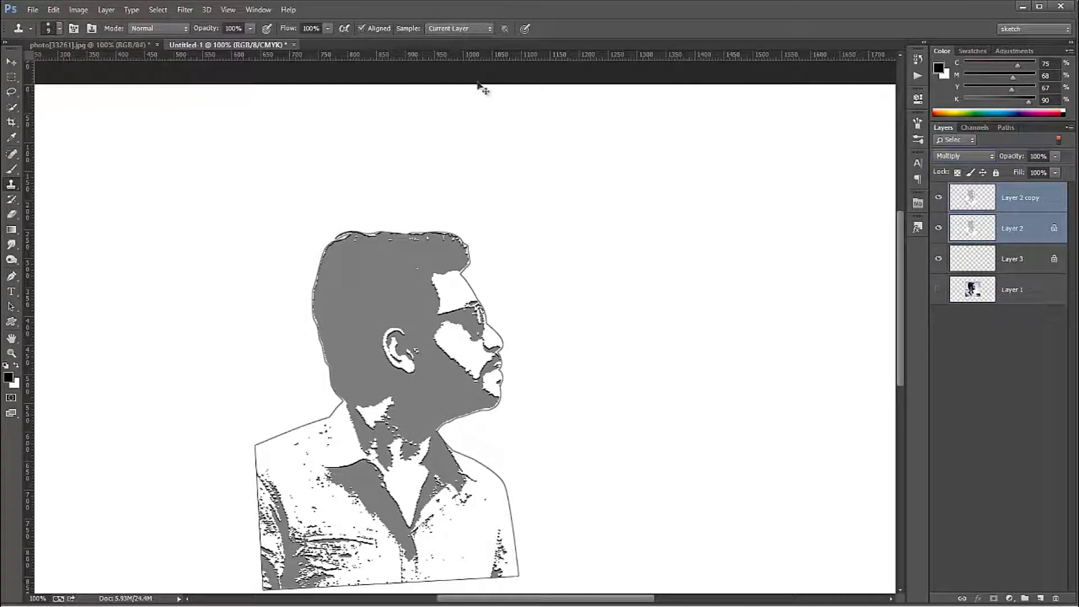
left_click(78, 10)
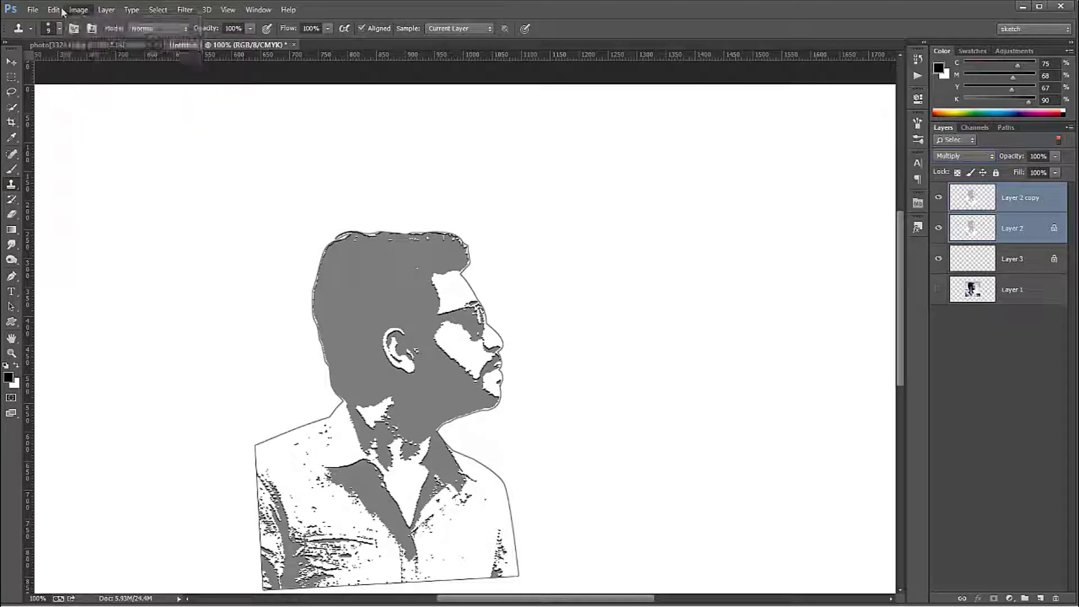
mouse_move(107, 9)
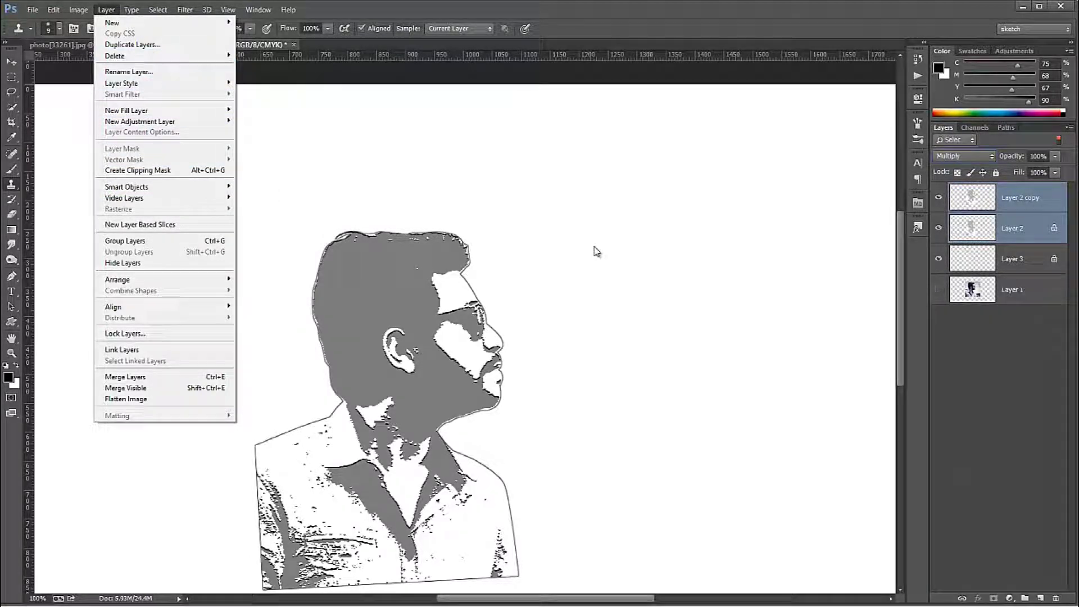
left_click(1019, 238)
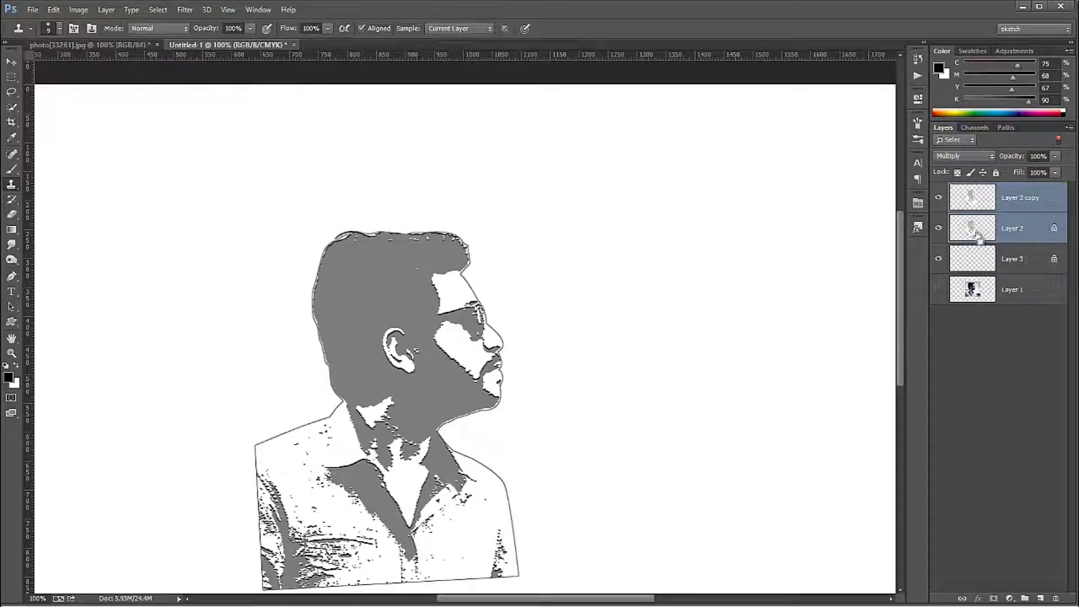
key("ctrl+e")
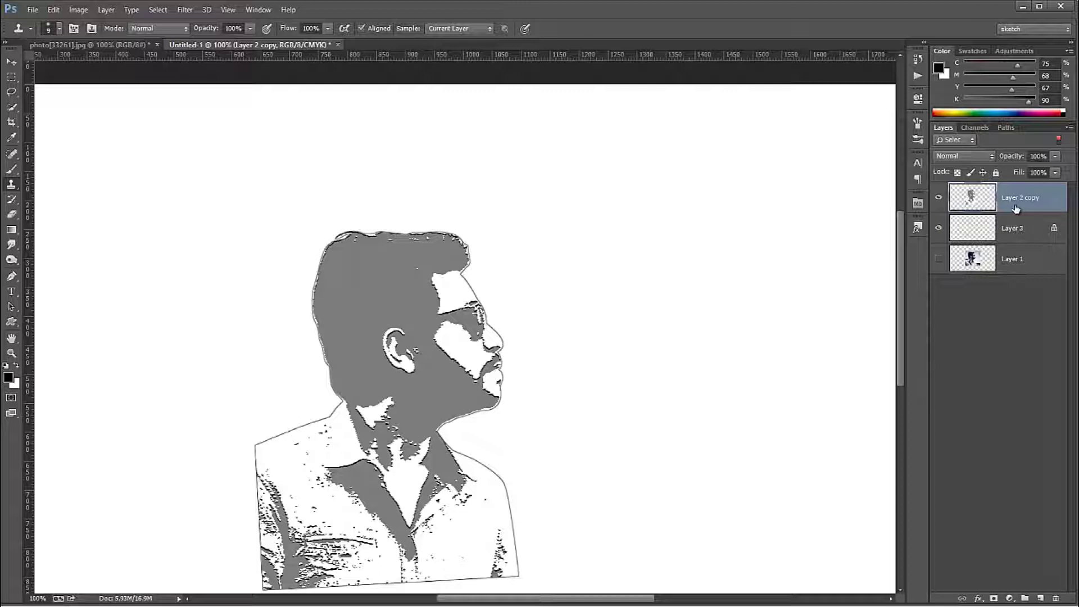
key("ctrl+l")
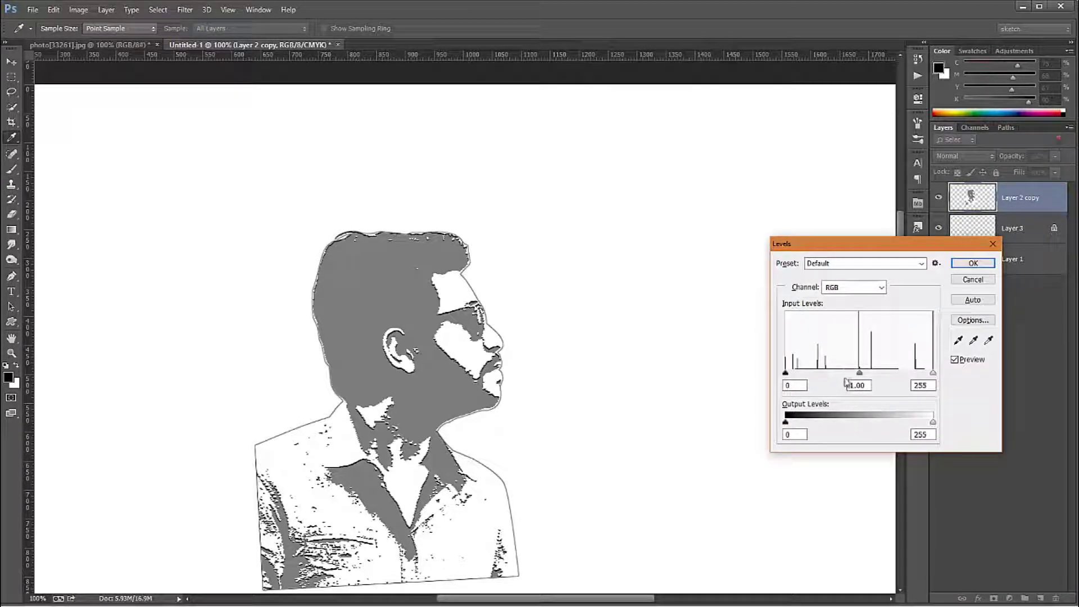
- Deepen the merged portrait's dark tones with Levels and select the outline Layer 3
left_click_drag(786, 374, 829, 377)
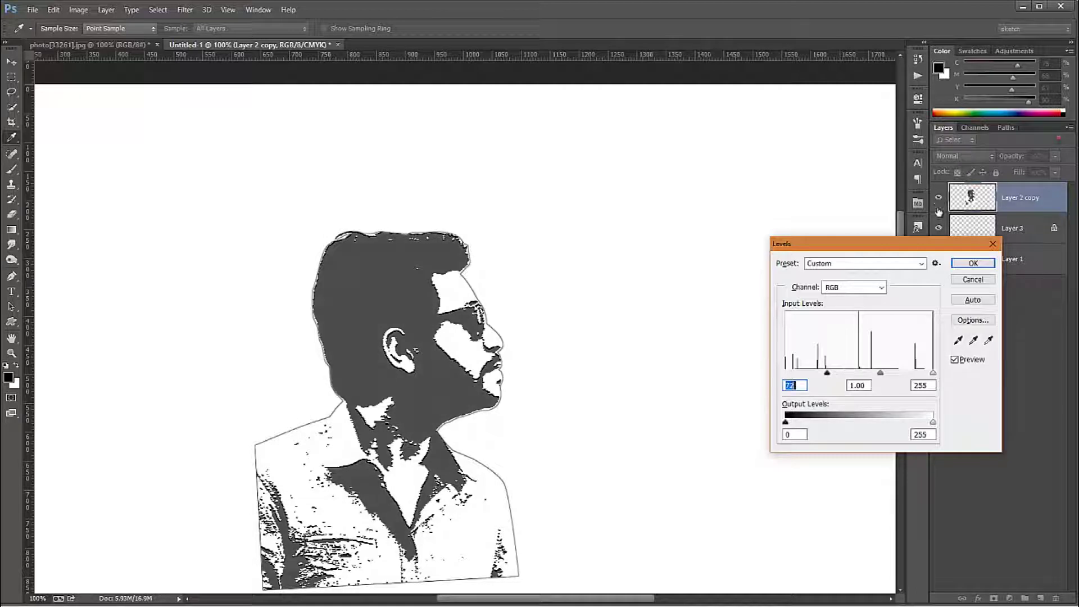
left_click(971, 263)
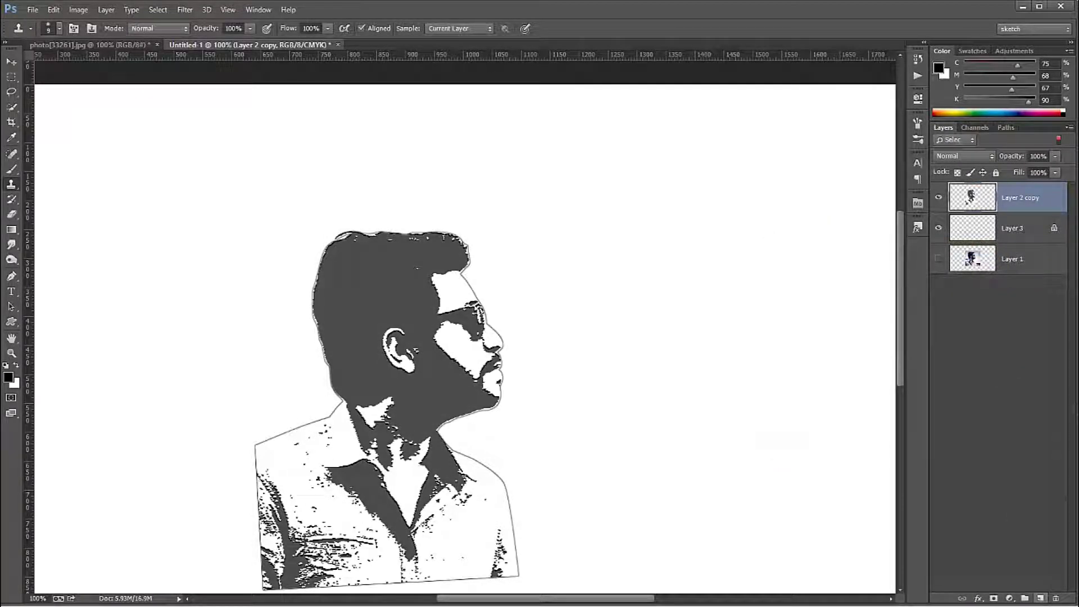
left_click(1012, 227)
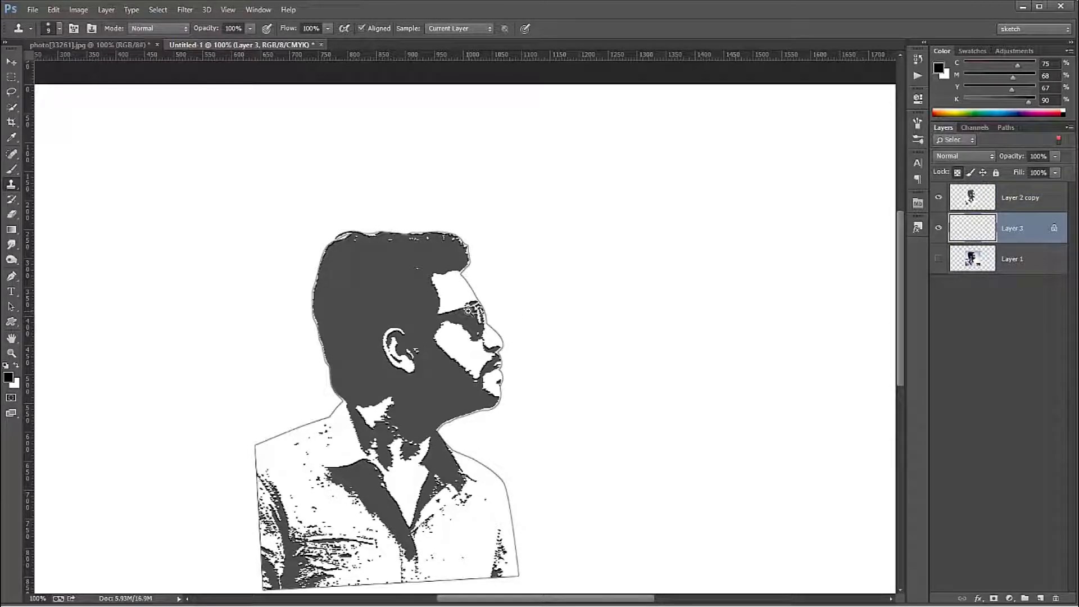
left_click(469, 311, "ctrl")
left_click(1056, 172)
- Lower Layer 3 to 45% opacity with 100% fill and review the whole document
left_click_drag(1047, 170, 1024, 171)
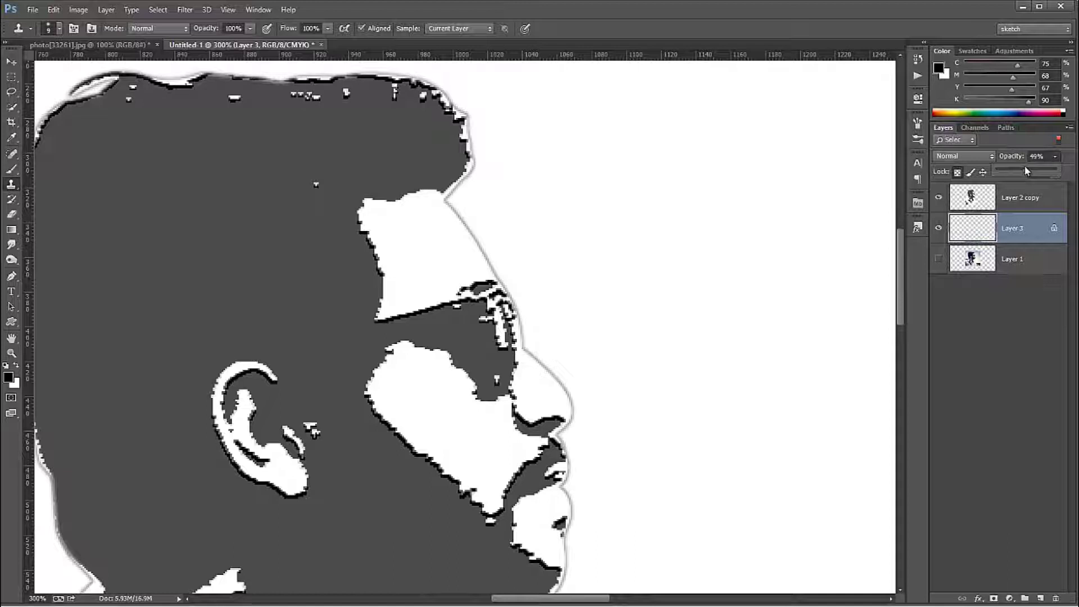
left_click(1055, 172)
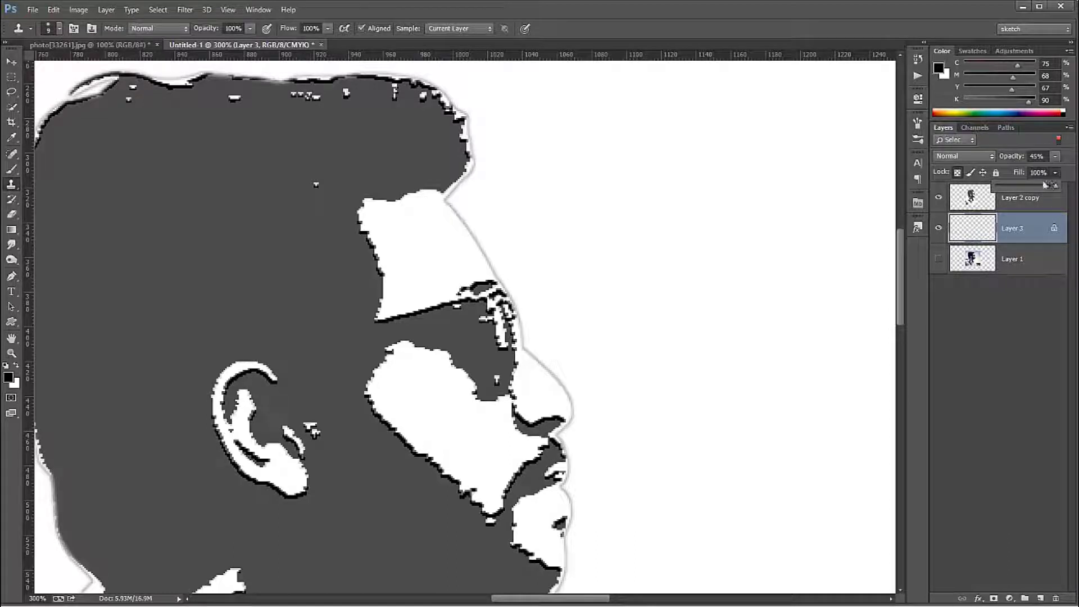
left_click(1022, 178)
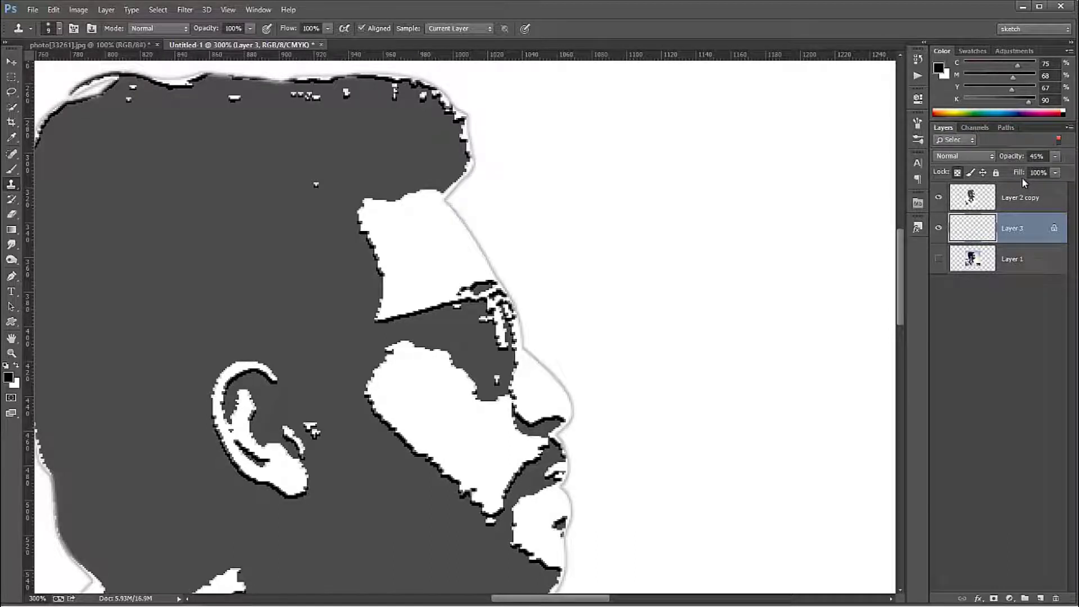
key("ctrl+minus")
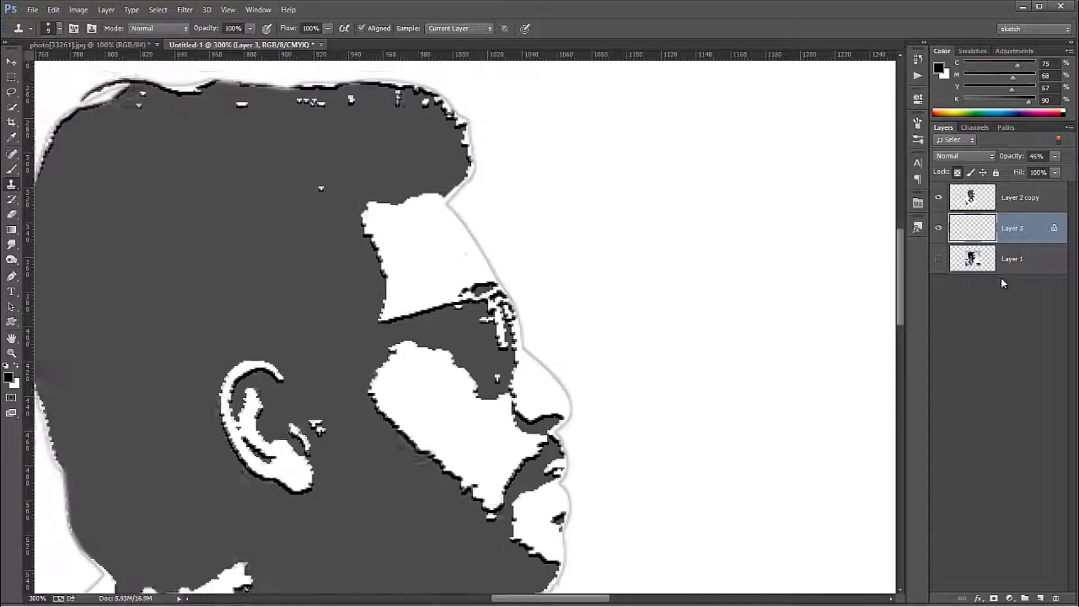
key("ctrl+minus")
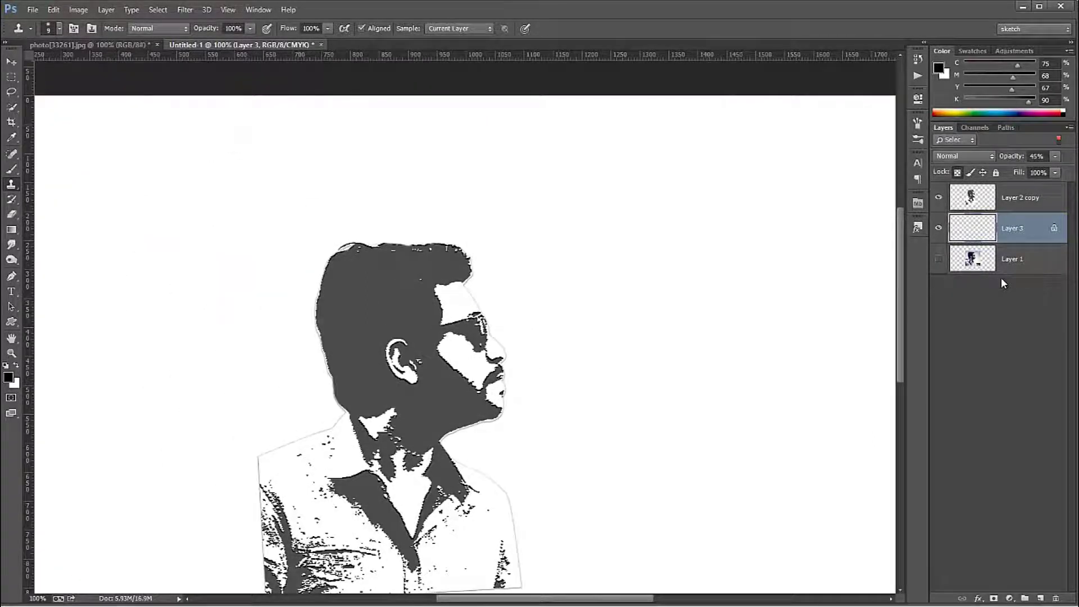
key("ctrl+minus")
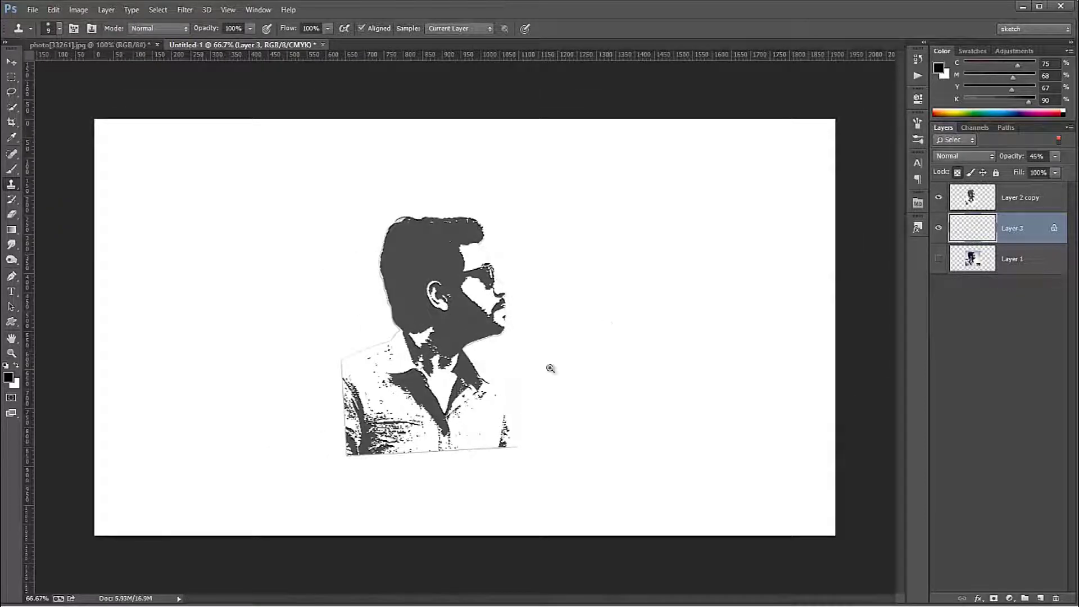
key("ctrl+plus")
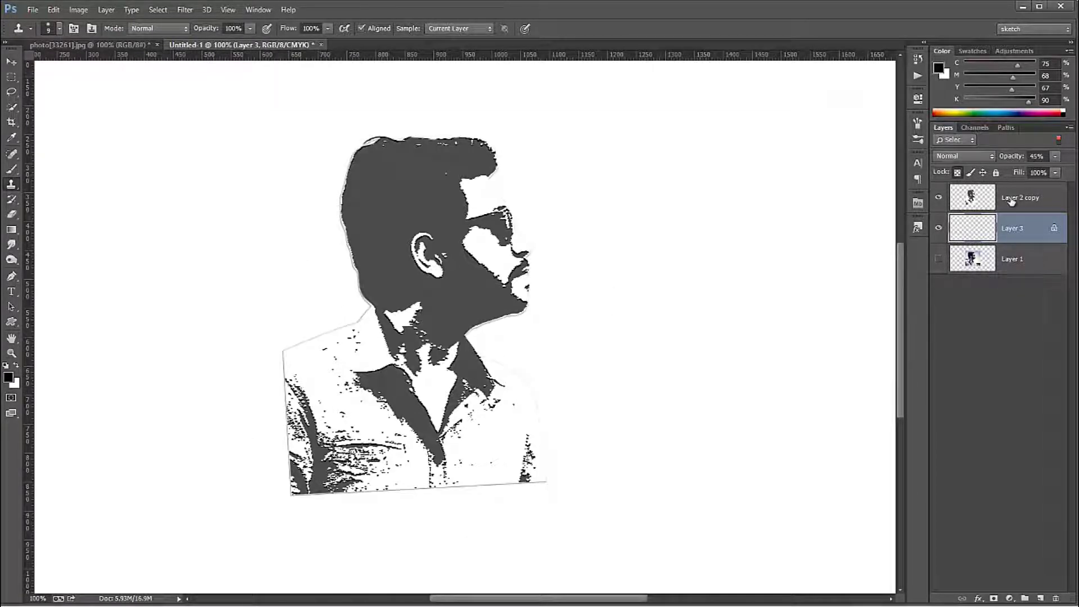
left_click(1012, 201, "shift")
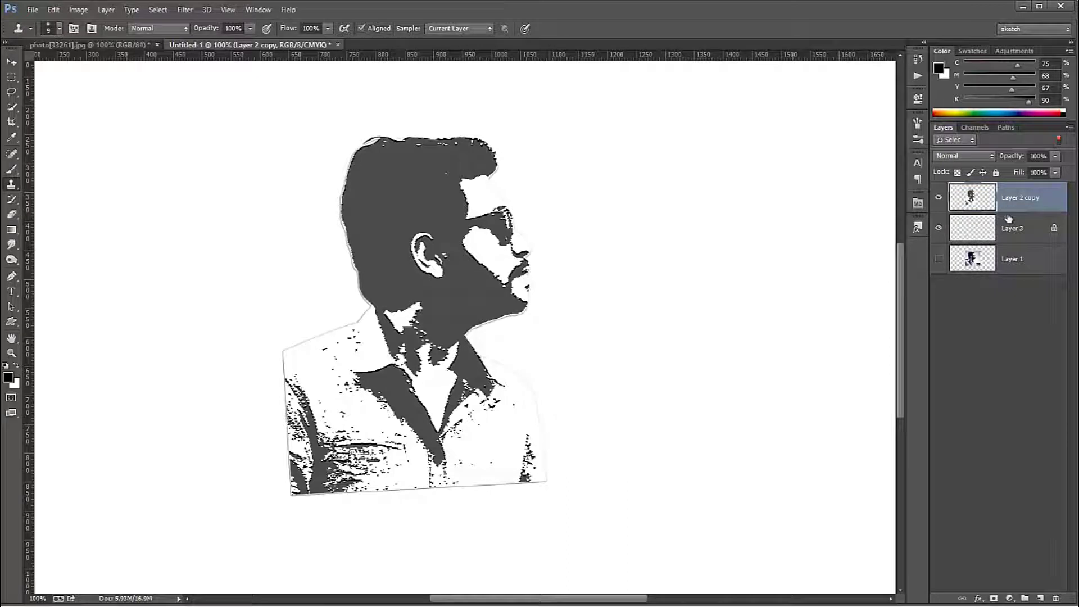
- Group Layer 2 copy and Layer 3 into Group 1 and add a new layer inside
left_click(1010, 228, "shift")
key("ctrl+g")
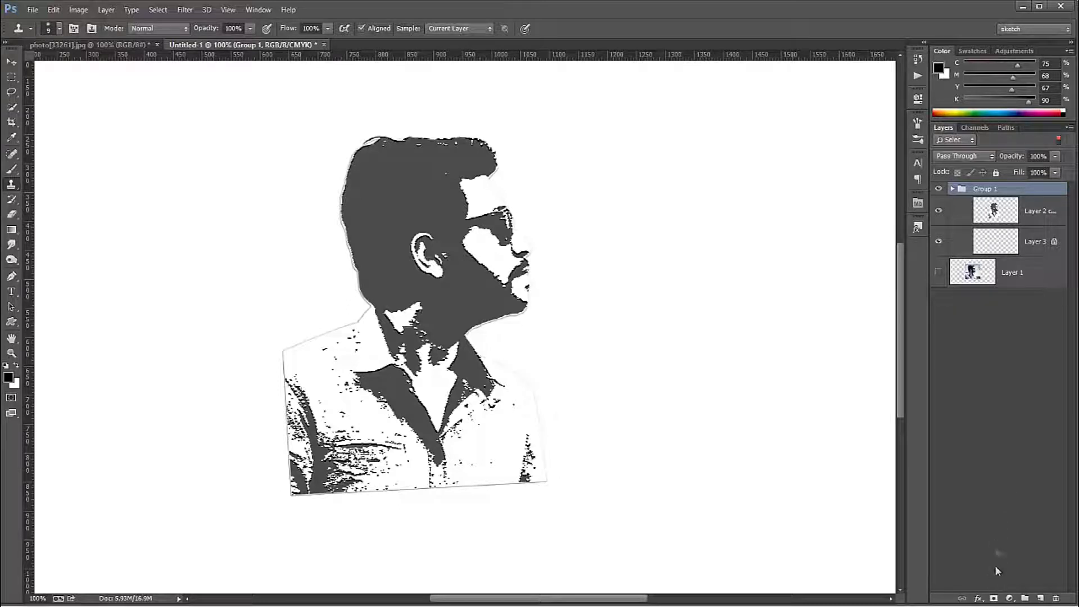
left_click(997, 220)
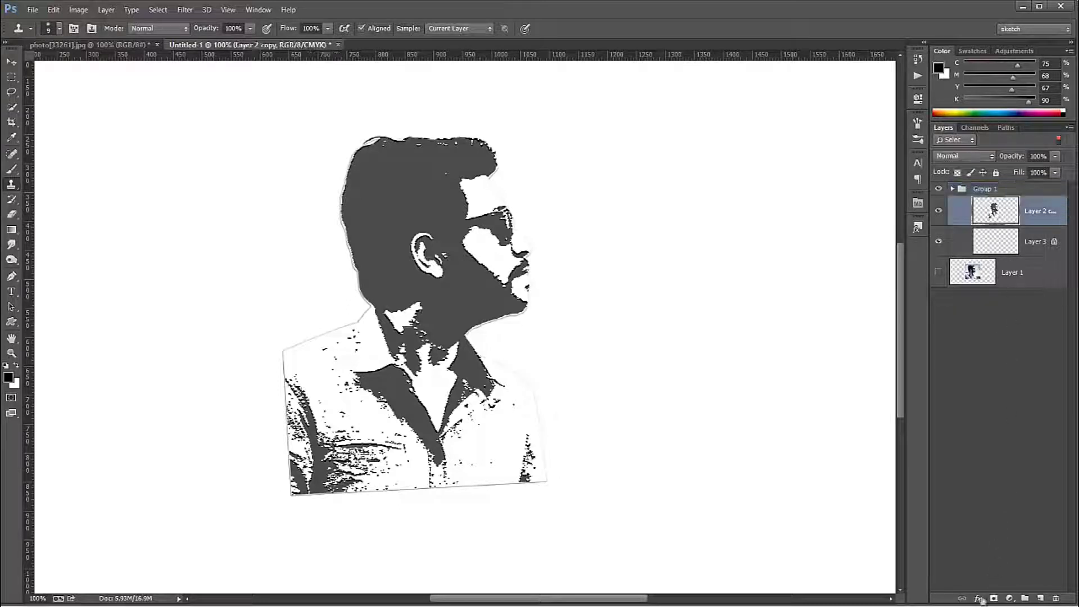
left_click(1042, 598)
- Sample the figure's dark grey and choose a hard round brush
left_click(12, 137)
left_click(457, 306)
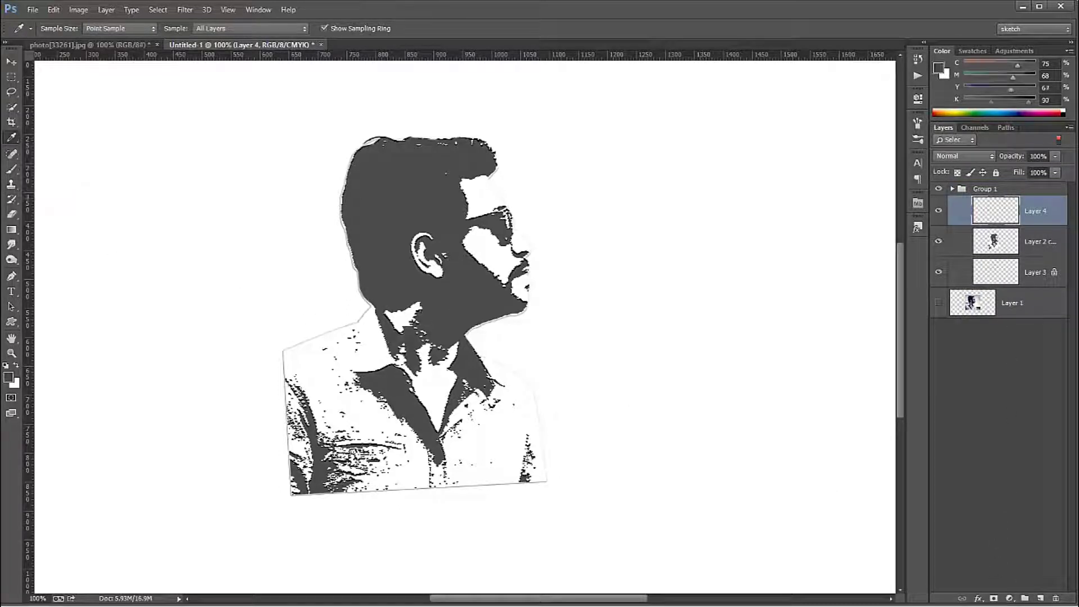
left_click(11, 168)
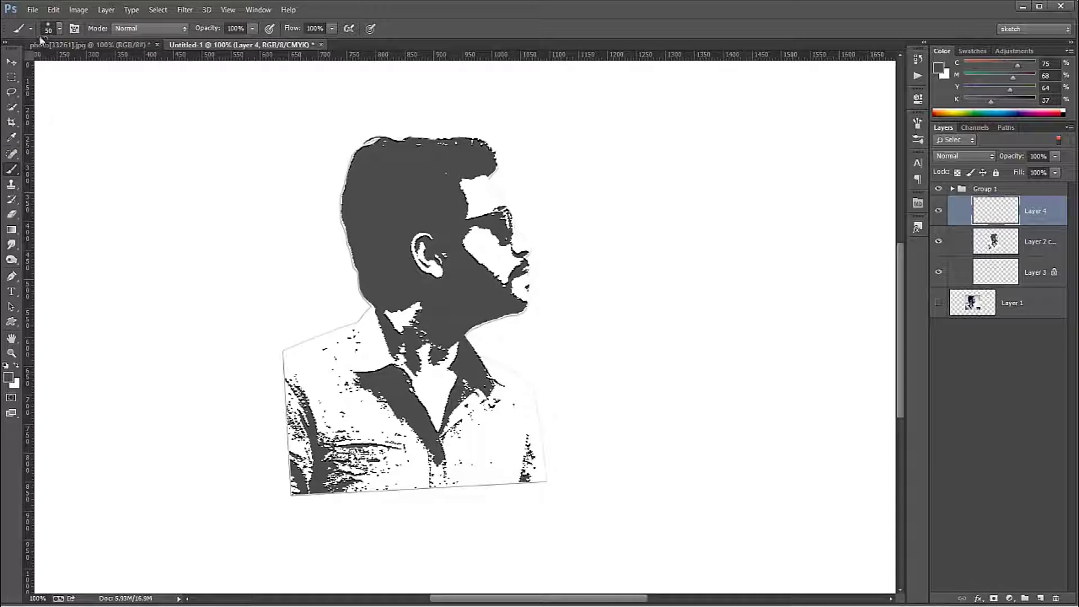
left_click(48, 28)
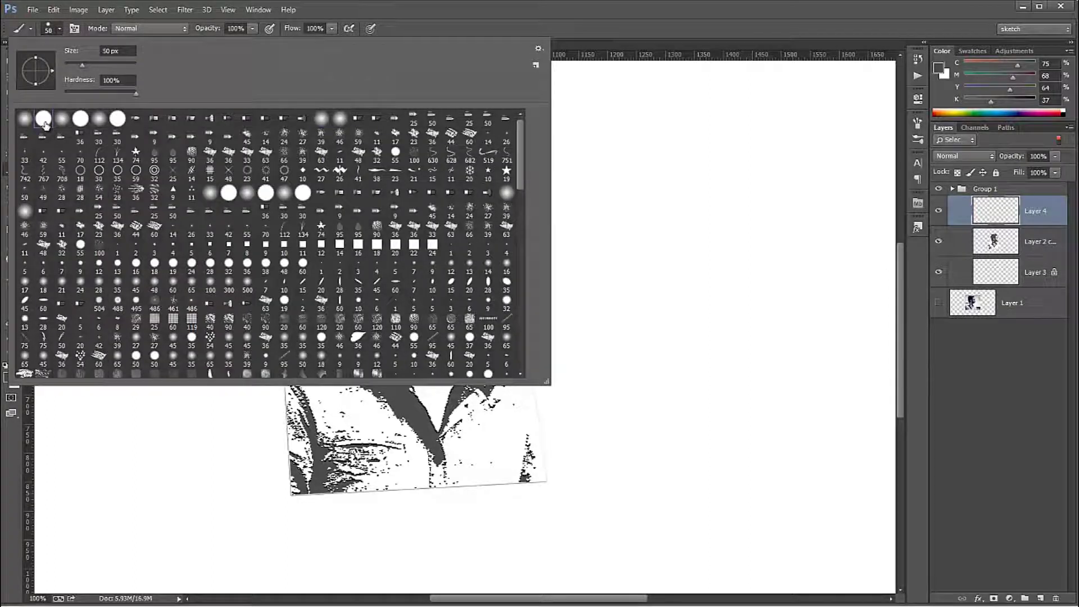
double_click(49, 121)
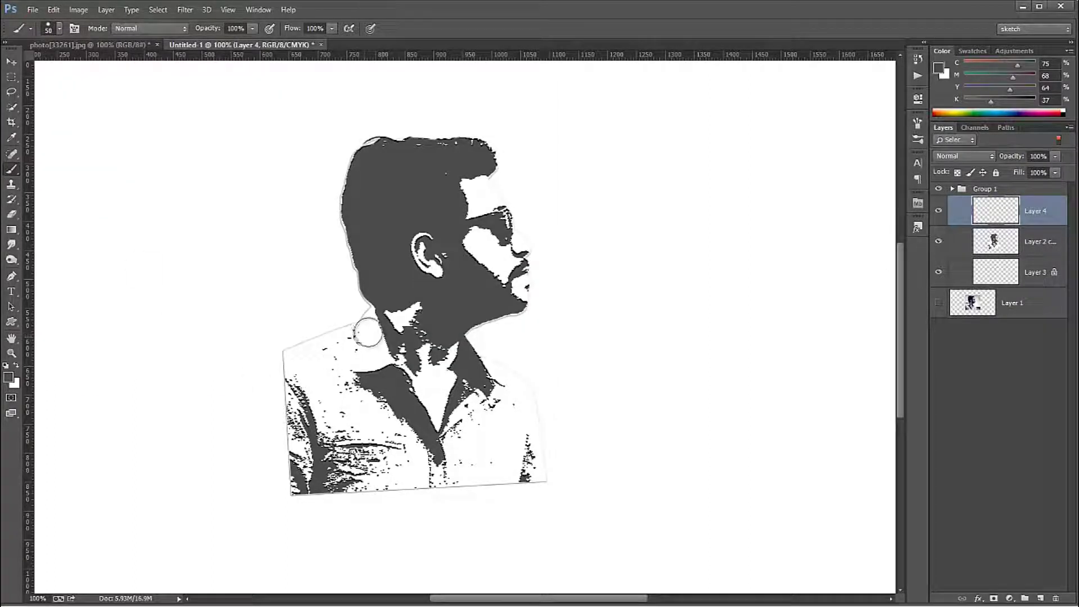
- Paint the neck, collar, shirt front and left shoulder solid dark grey with brush size 100
left_click(370, 326)
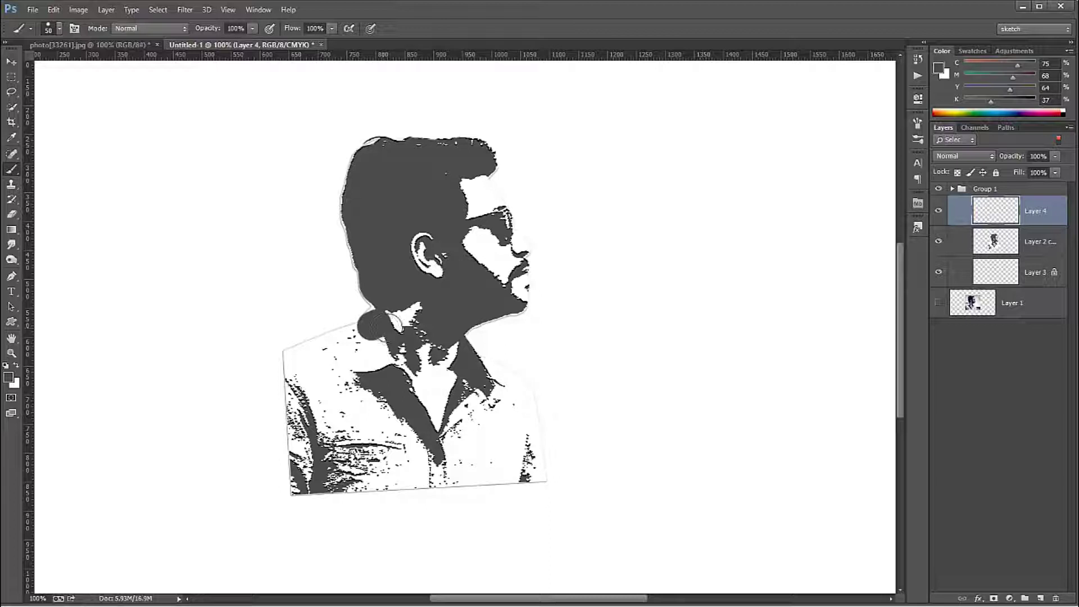
left_click_drag(394, 332, 375, 360)
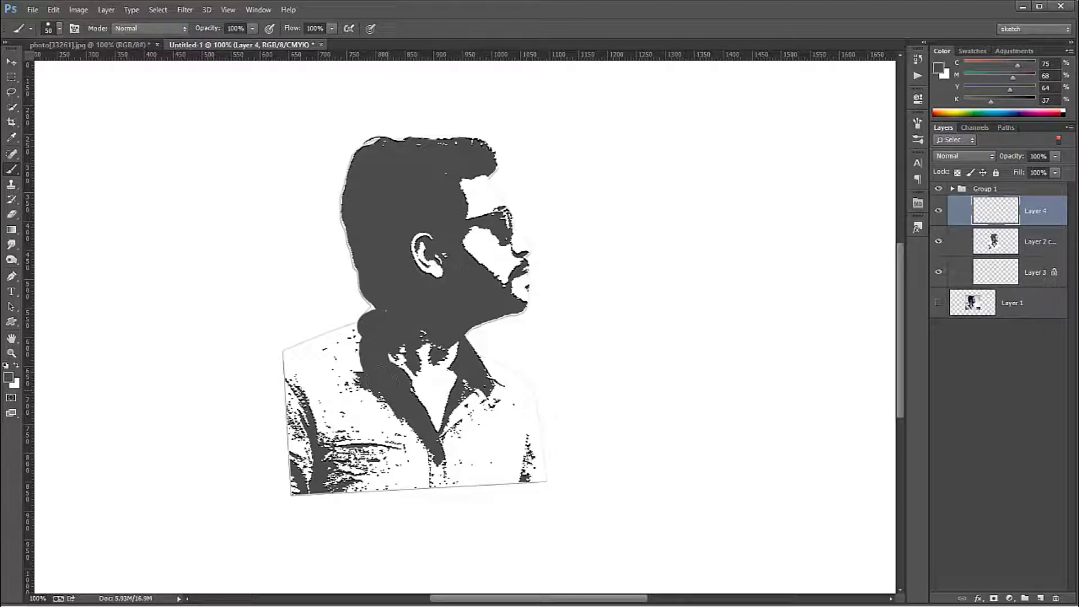
mouse_move(412, 440)
left_mouse_down()
mouse_move(419, 457)
mouse_move(400, 435)
left_mouse_up()
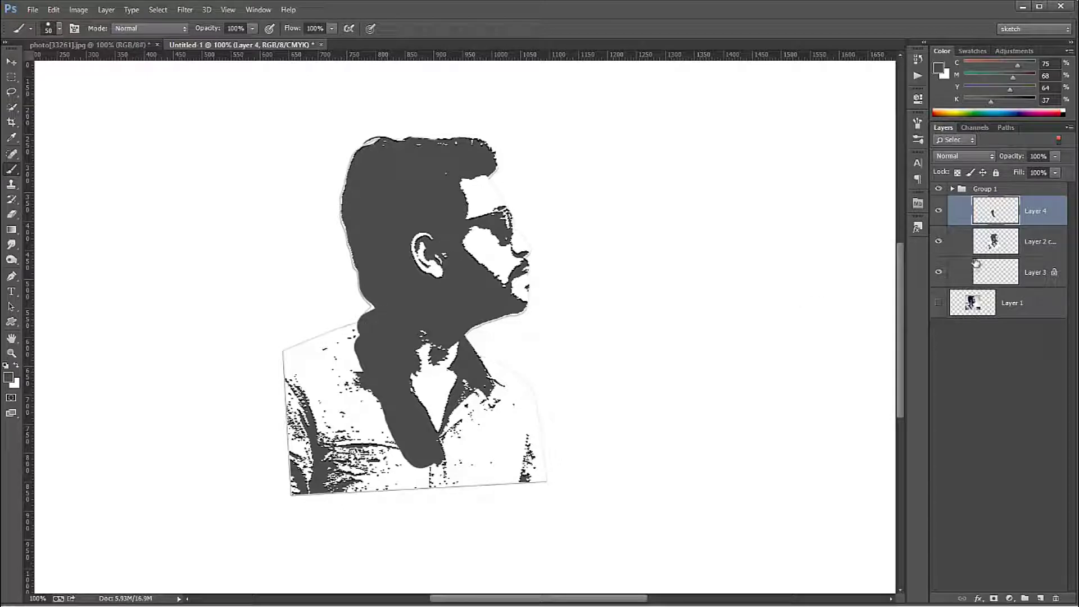
left_click(992, 248, "ctrl")
left_click_drag(357, 329, 314, 352)
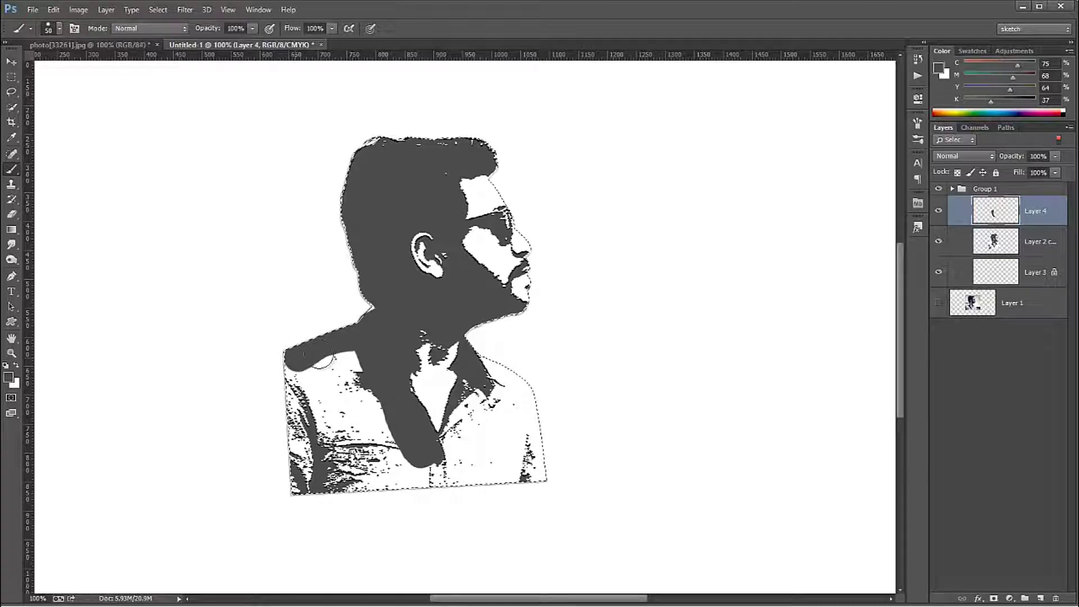
left_click_drag(362, 284, 372, 306)
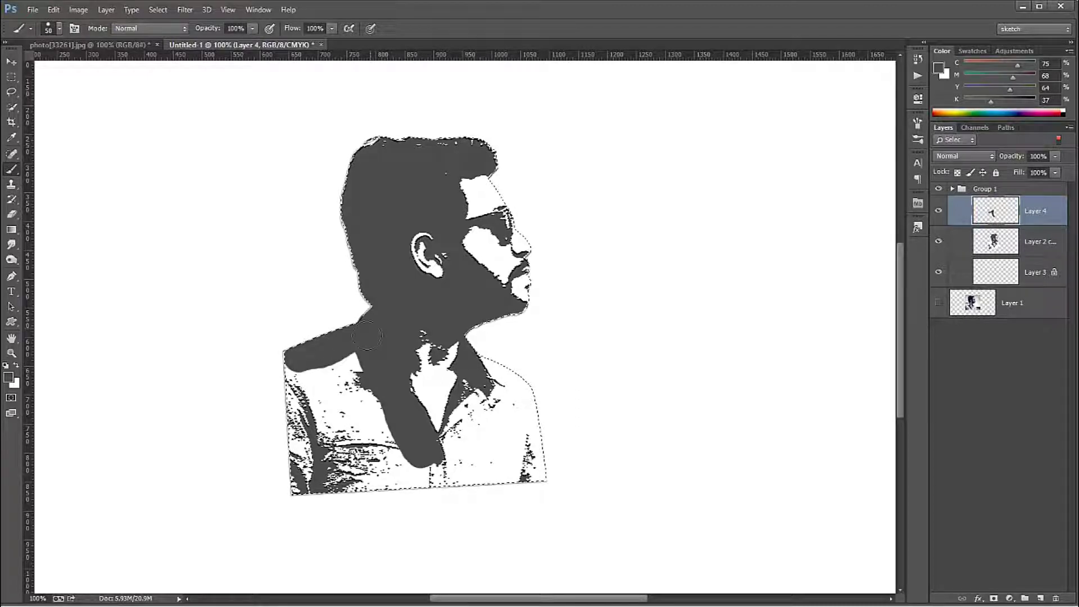
key("bracketright")
key("bracketright")
key("bracketright")
mouse_move(371, 396)
left_mouse_down()
mouse_move(357, 393)
mouse_move(422, 481)
mouse_move(359, 459)
mouse_move(308, 467)
mouse_move(318, 388)
mouse_move(283, 377)
mouse_move(277, 441)
mouse_move(339, 444)
mouse_move(420, 495)
left_mouse_up()
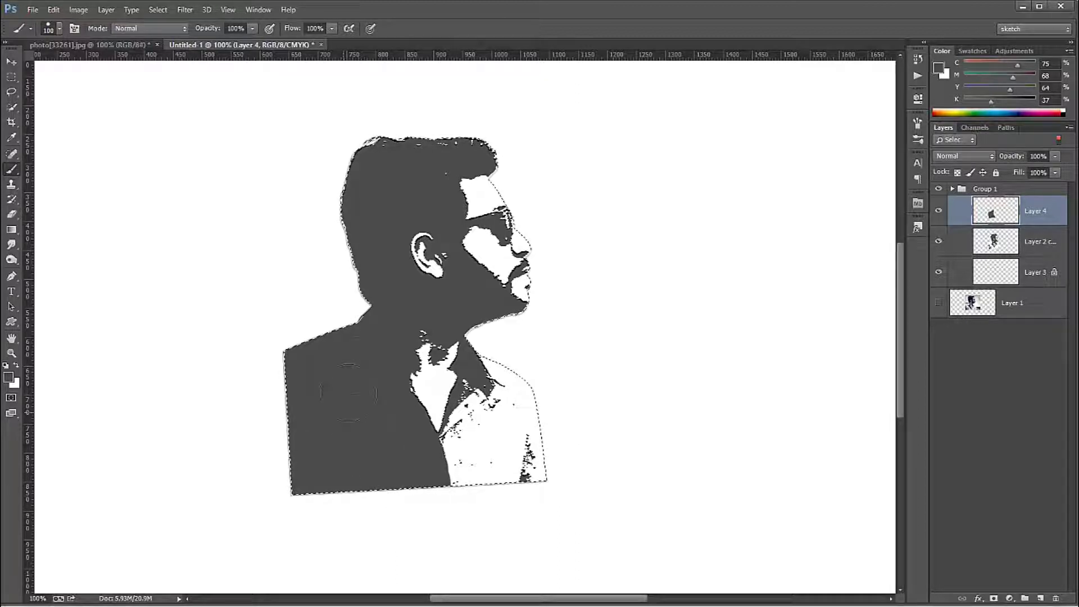
- Deselect, select Group 1 and add a layer mask to it
key("ctrl+d")
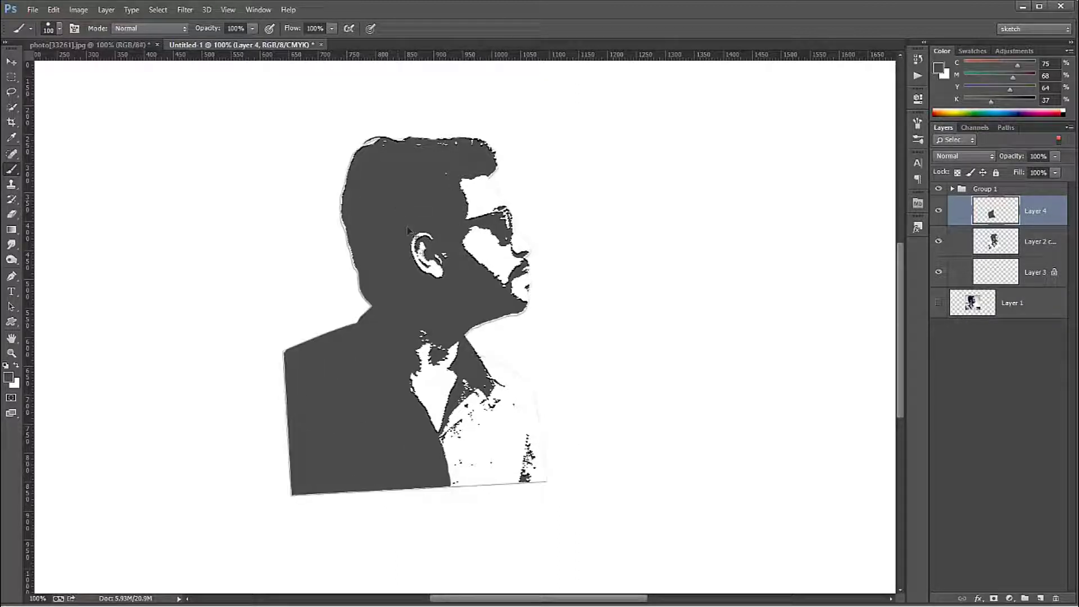
scroll(459, 285, "up", 1)
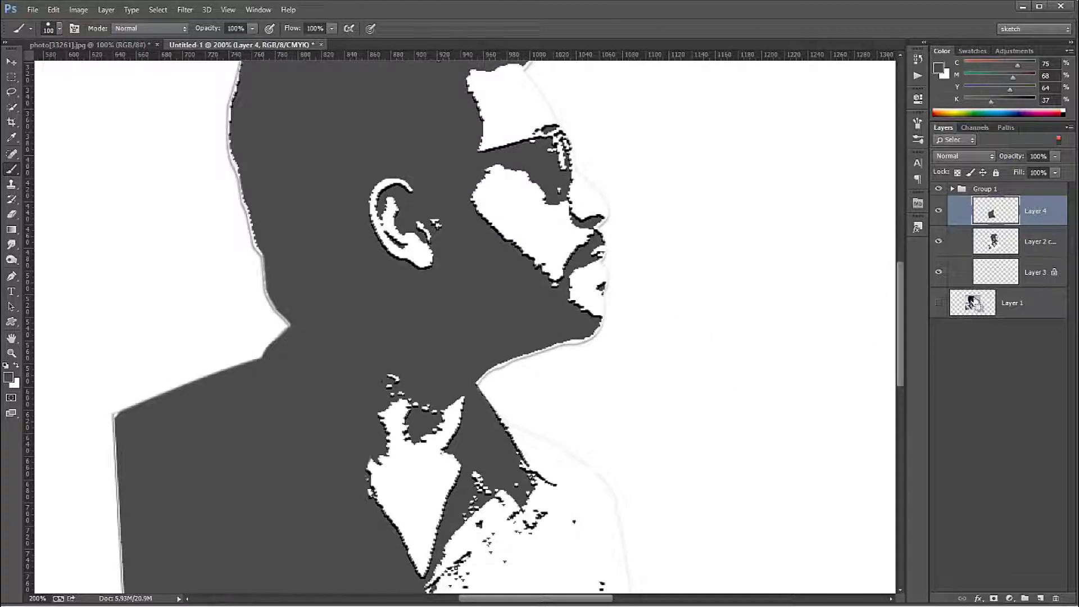
left_click(984, 188)
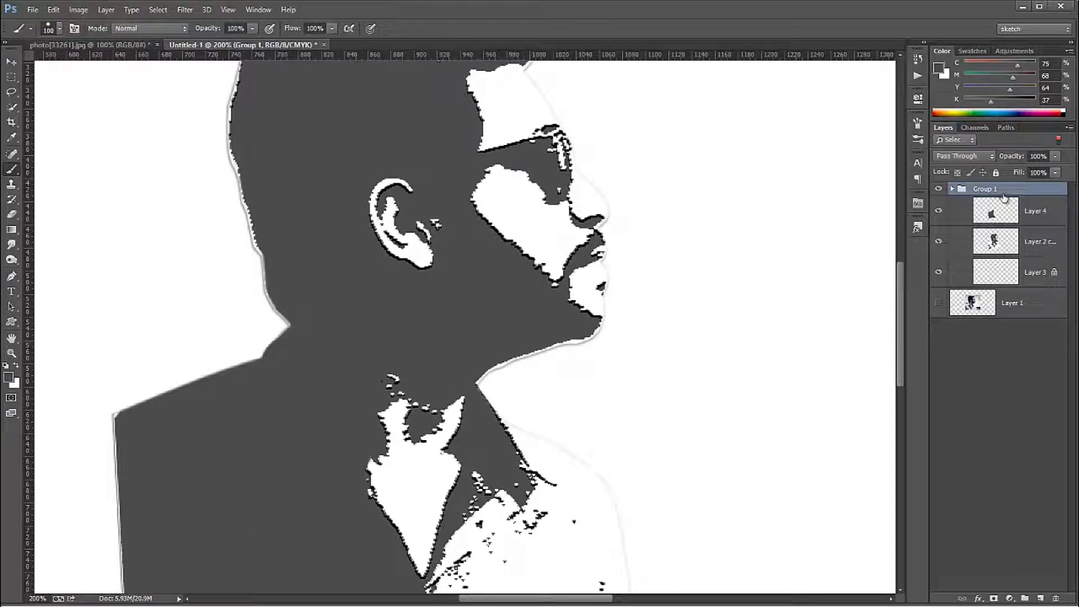
key("ctrl+minus")
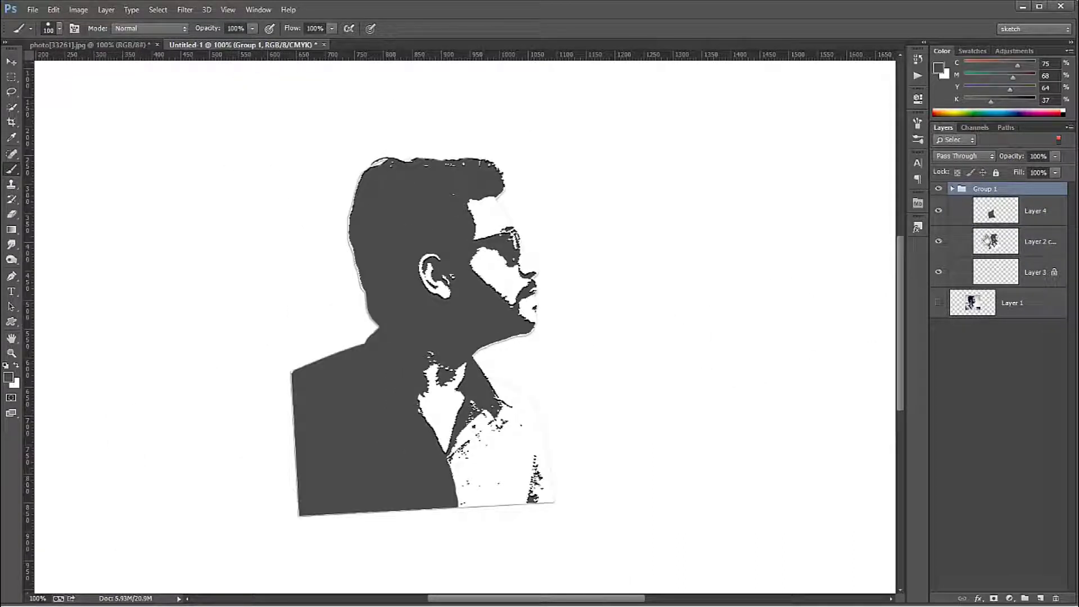
left_click(993, 599)
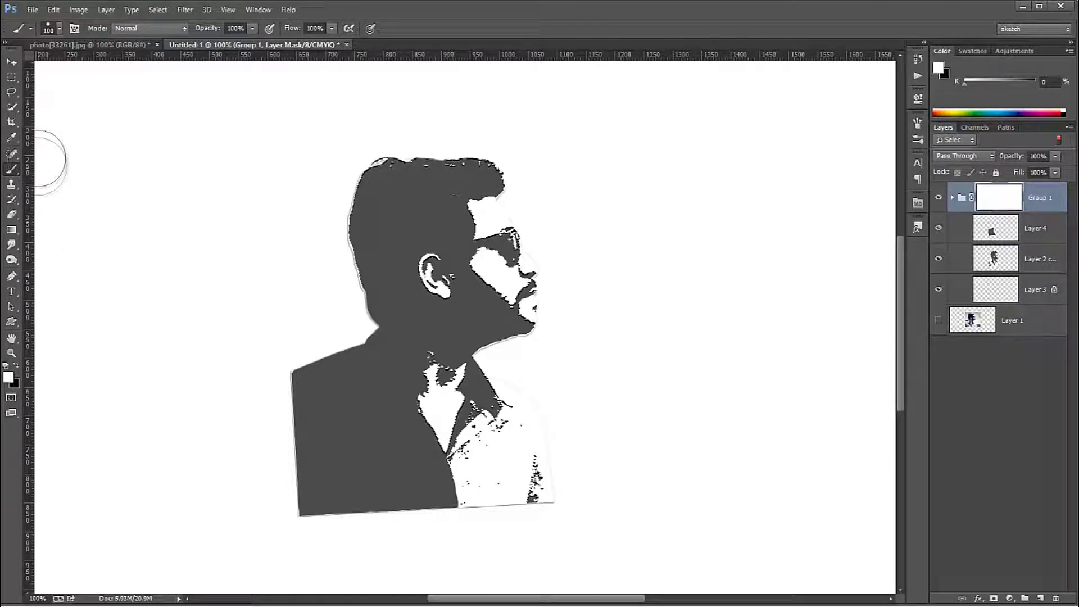
- With a 23 px textured brush, paint black on the mask to hide the chest
left_click(54, 27)
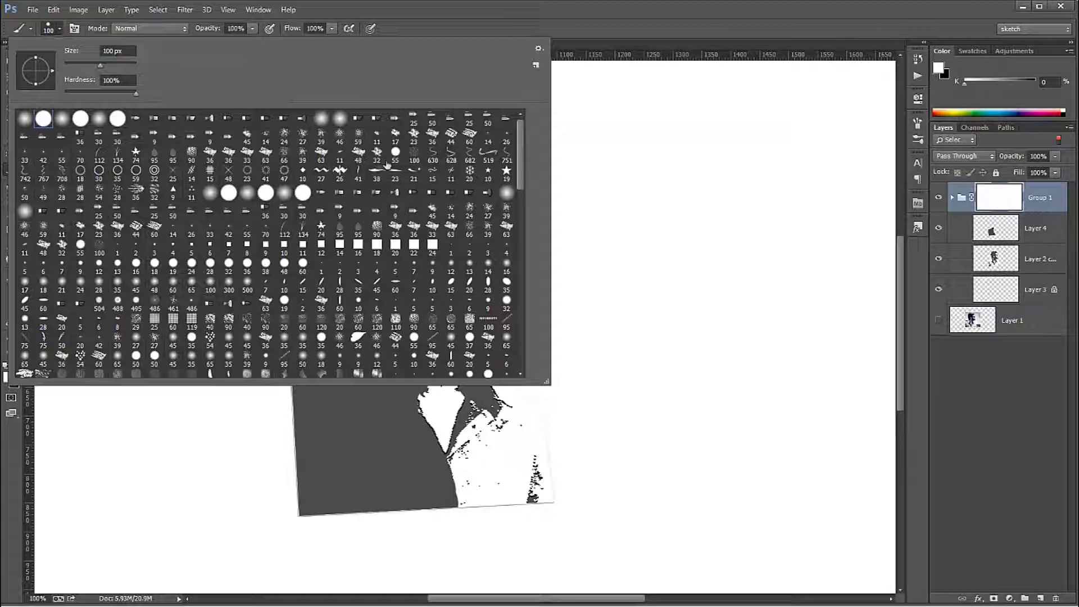
left_click(414, 137)
key("Return")
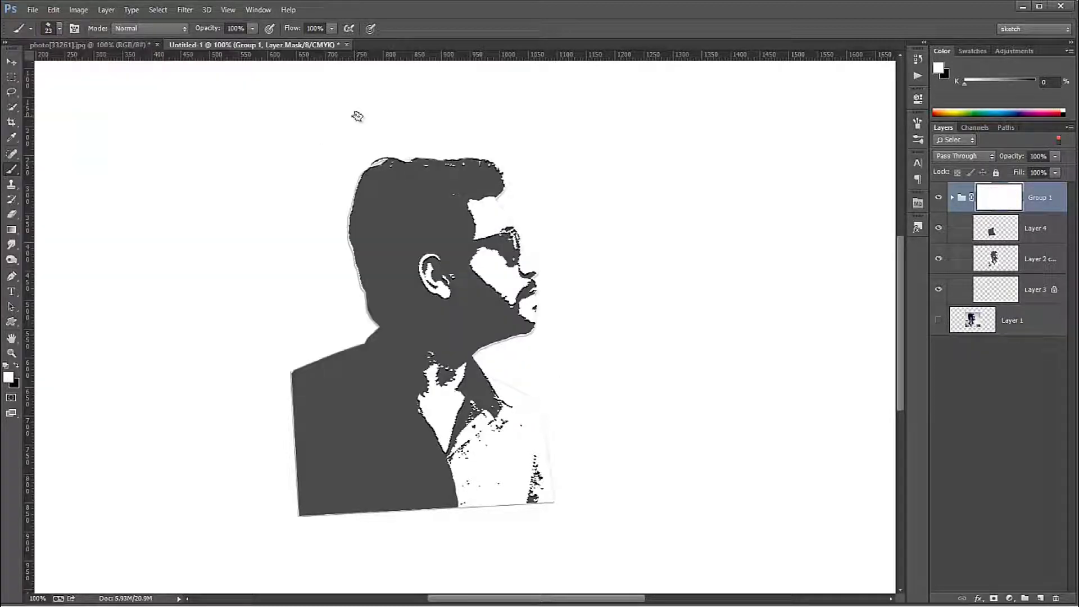
key("x")
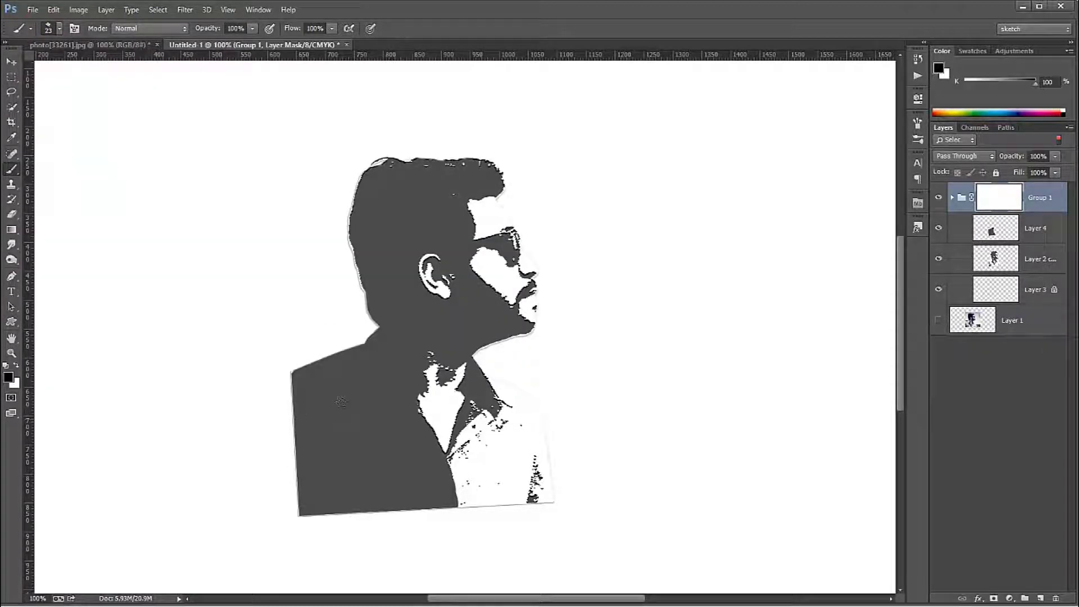
mouse_move(320, 353)
left_mouse_down()
mouse_move(353, 428)
mouse_move(386, 445)
mouse_move(446, 433)
mouse_move(495, 446)
mouse_move(545, 494)
mouse_move(477, 530)
mouse_move(336, 443)
mouse_move(287, 468)
mouse_move(348, 370)
mouse_move(315, 376)
mouse_move(312, 397)
mouse_move(337, 433)
mouse_move(386, 434)
left_mouse_up()
- Refine the mask around the left shoulder, alternating white and black strokes
key("x")
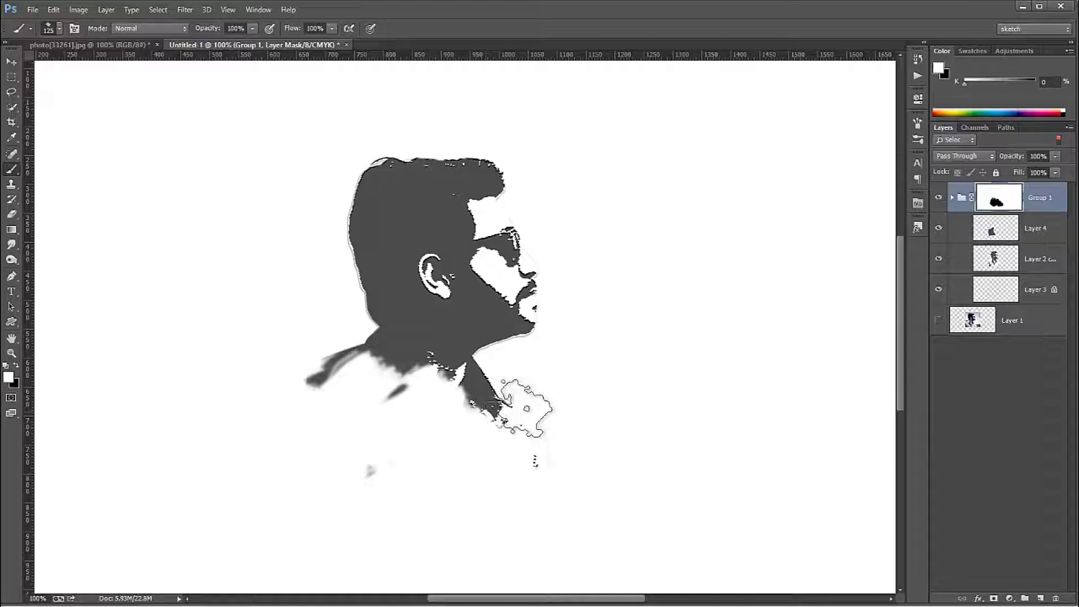
key("x")
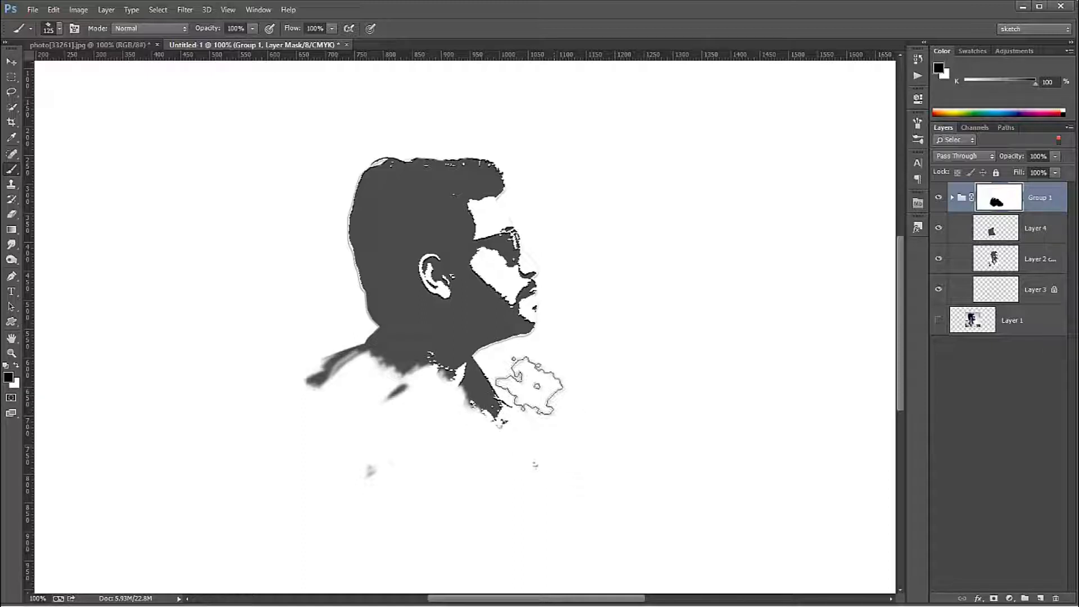
key("x")
mouse_move(396, 399)
left_mouse_down()
mouse_move(365, 401)
mouse_move(360, 388)
mouse_move(439, 394)
mouse_move(331, 419)
mouse_move(289, 373)
left_mouse_up()
key("x")
key("x")
left_click_drag(361, 374, 478, 422)
key("x")
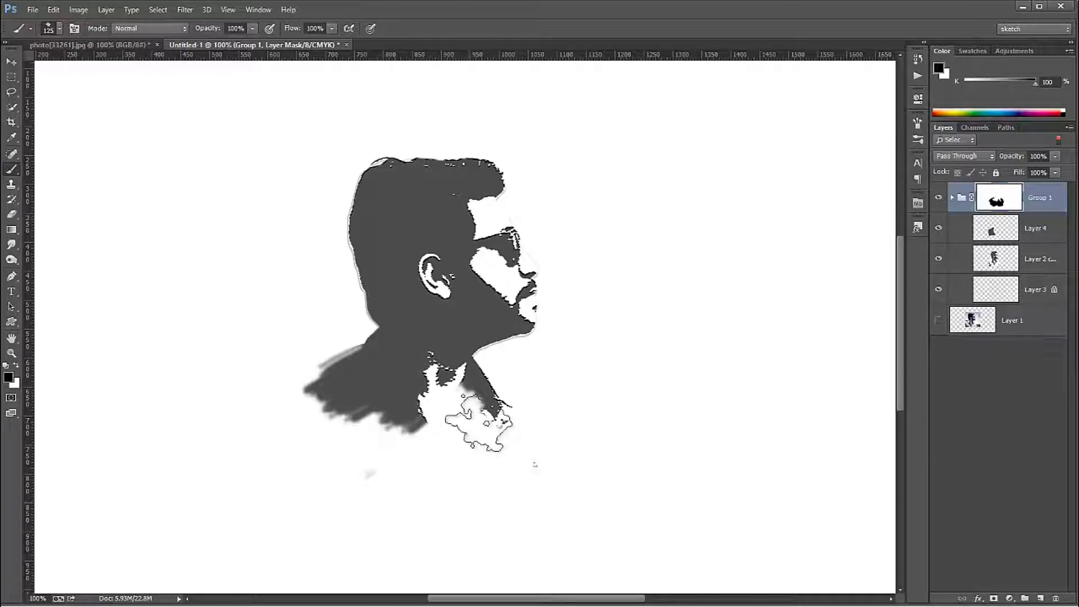
right_click(11, 77)
left_click(68, 85)
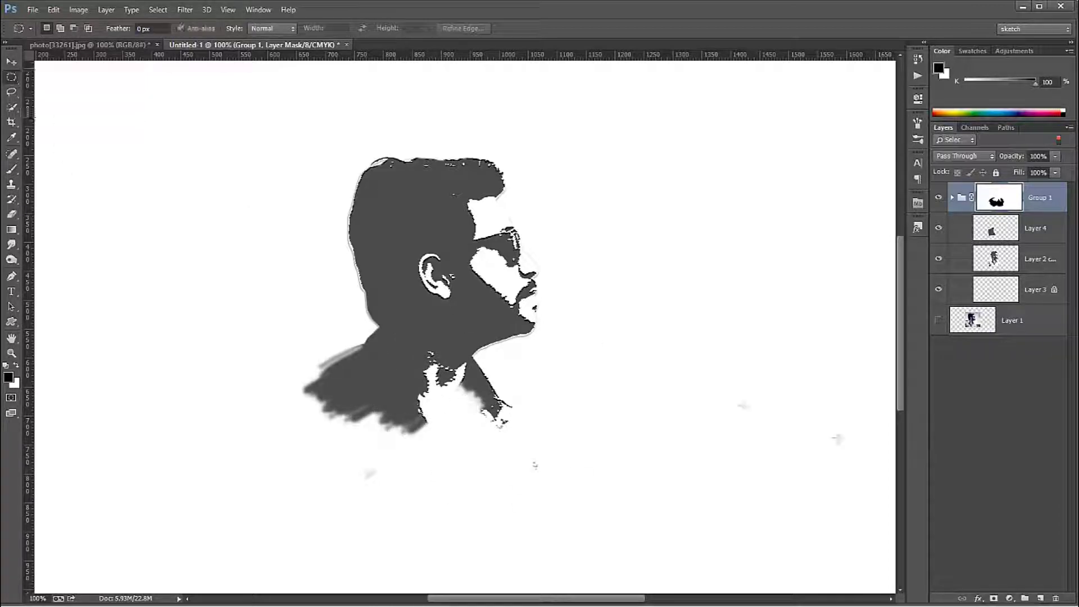
- On new Layer 5, stroke a circle around the head 15 px inside
left_click(1041, 598)
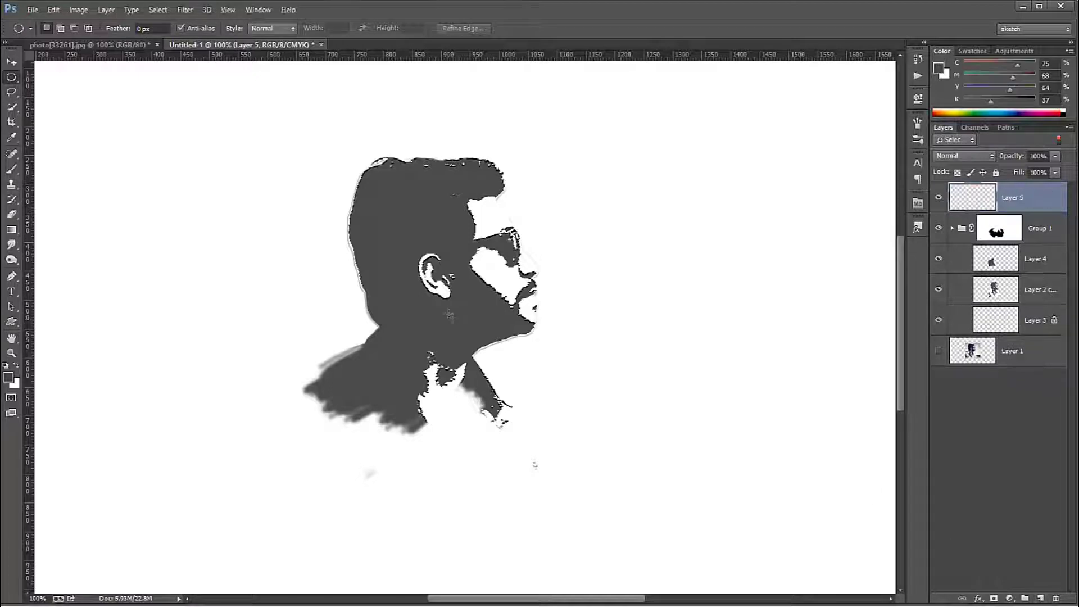
left_click_drag(452, 307, 559, 442)
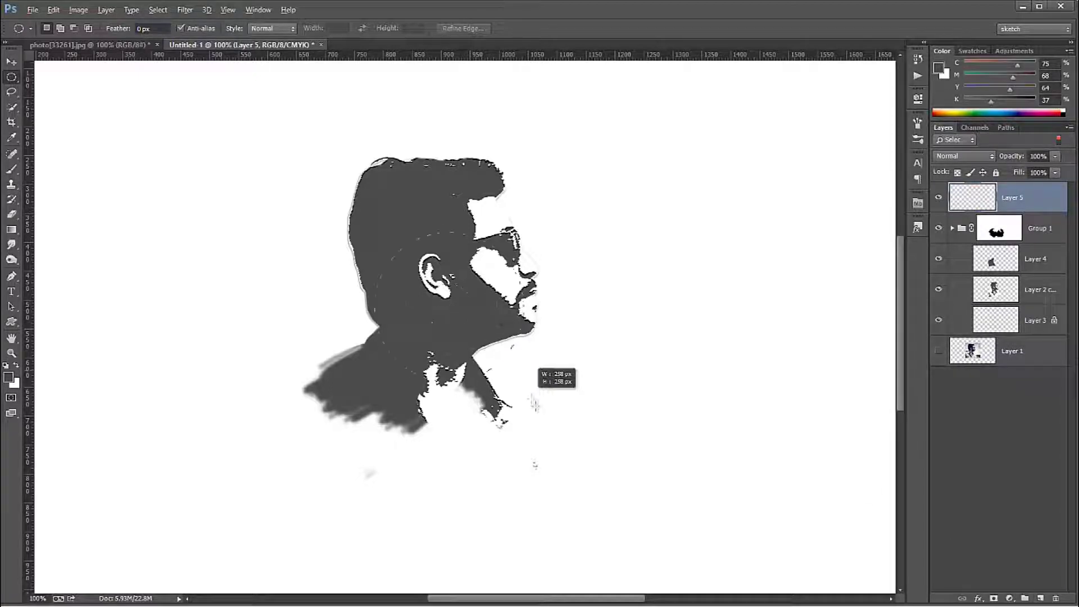
left_click_drag(559, 442, 612, 506)
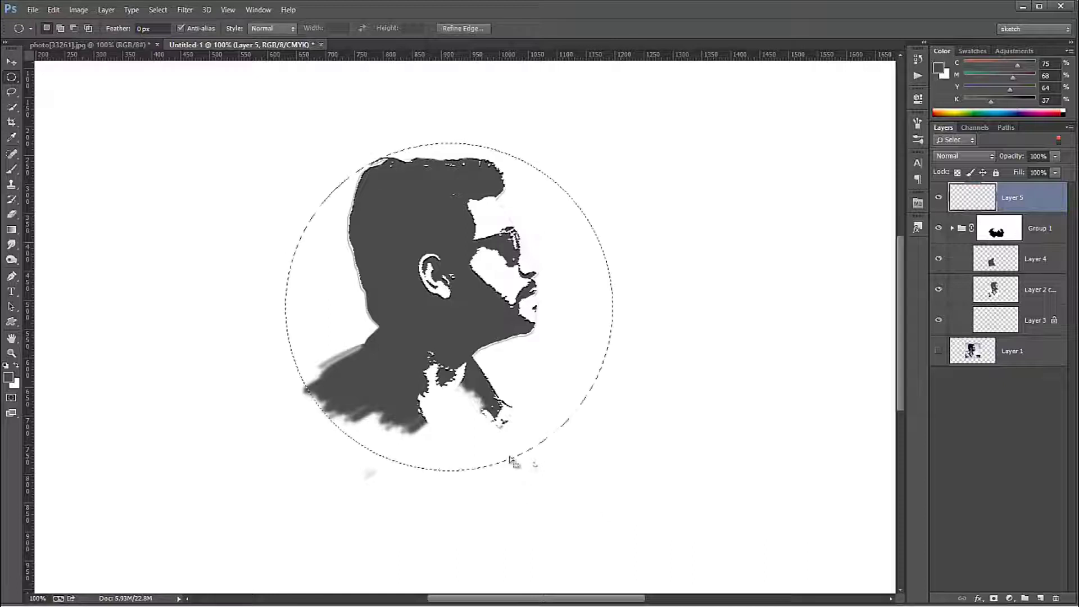
key("alt+e")
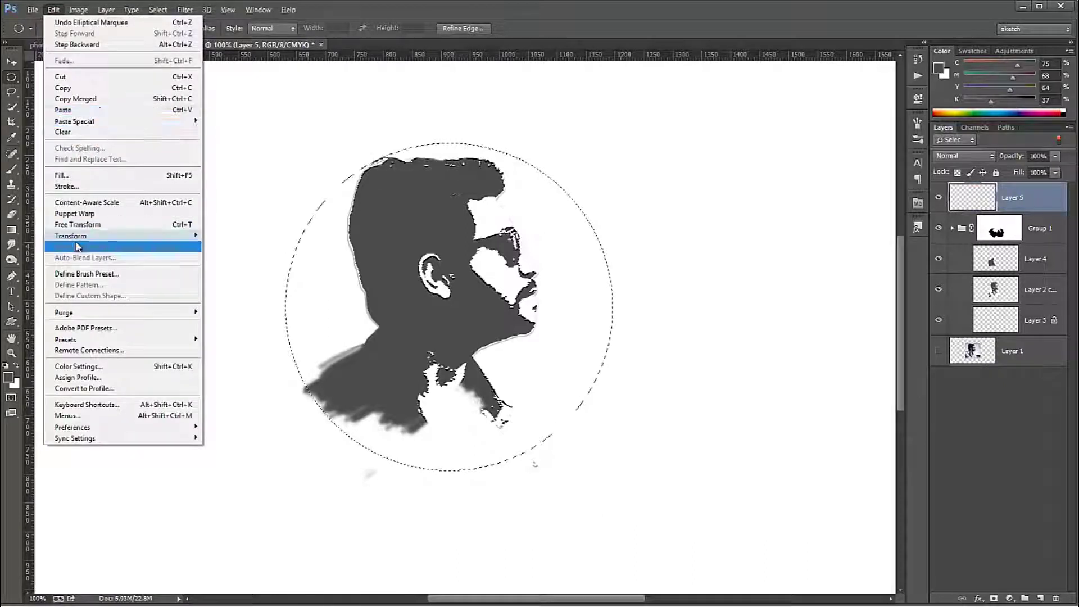
left_click(78, 188)
left_click(481, 236)
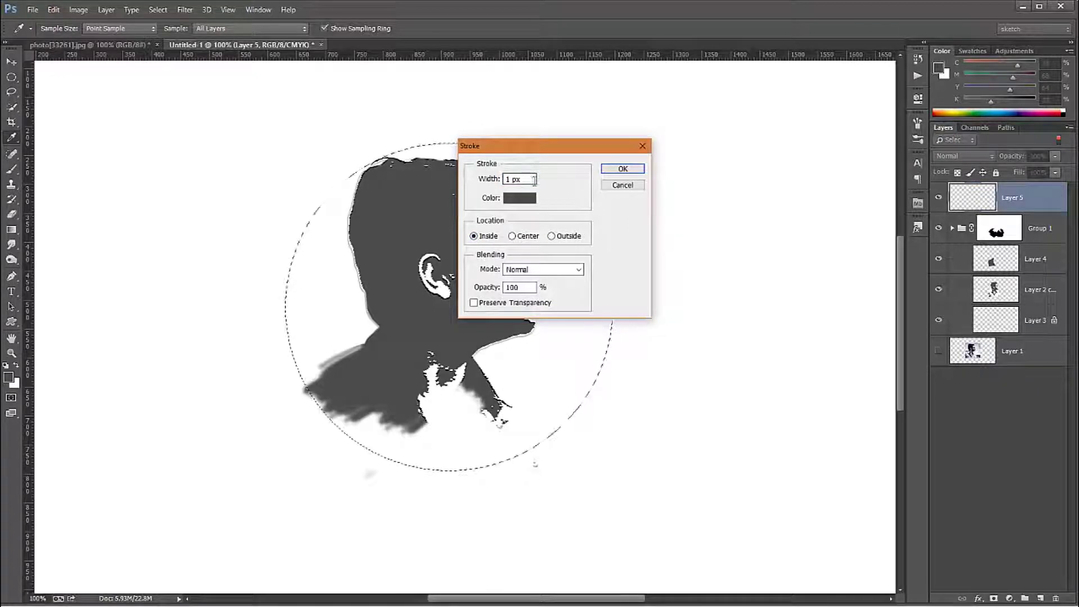
left_click_drag(529, 180, 505, 179)
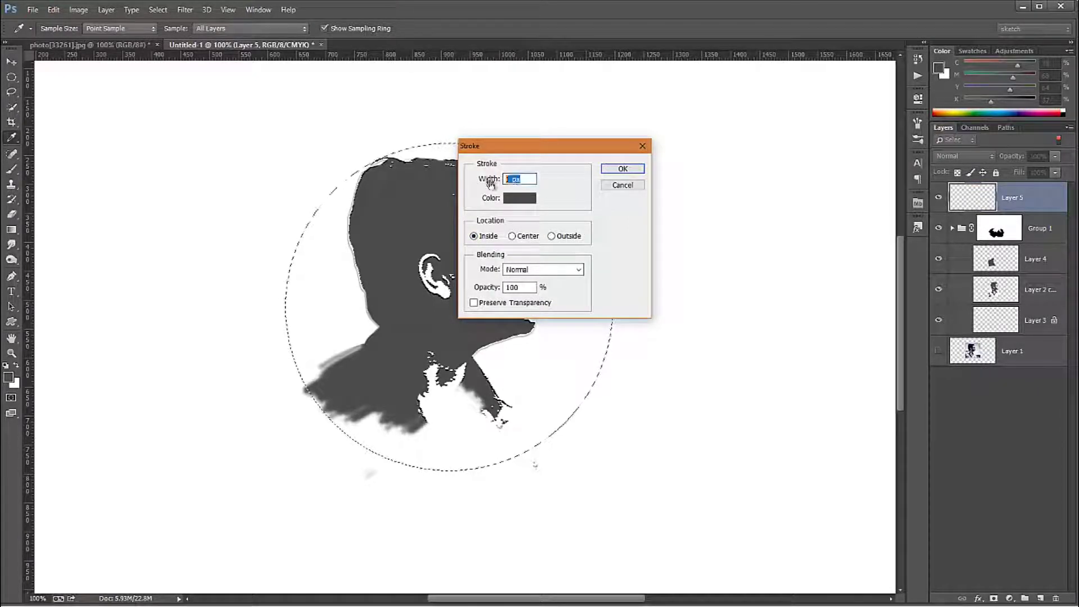
type("15")
key("Return")
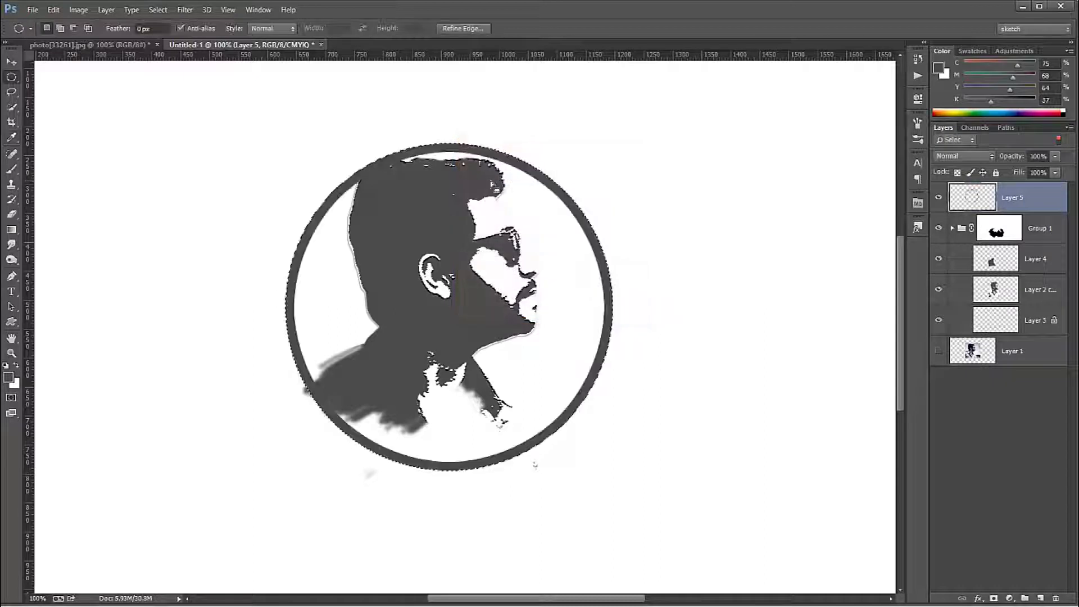
key("ctrl+d")
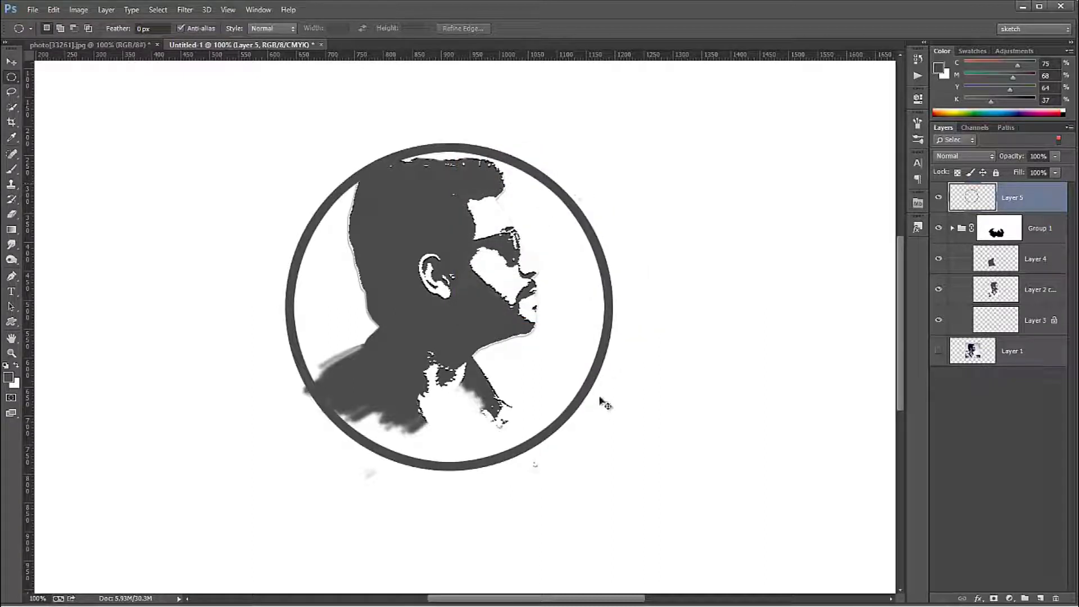
- Scale the ring to about 94% and move it up to frame the head
key("ctrl+t")
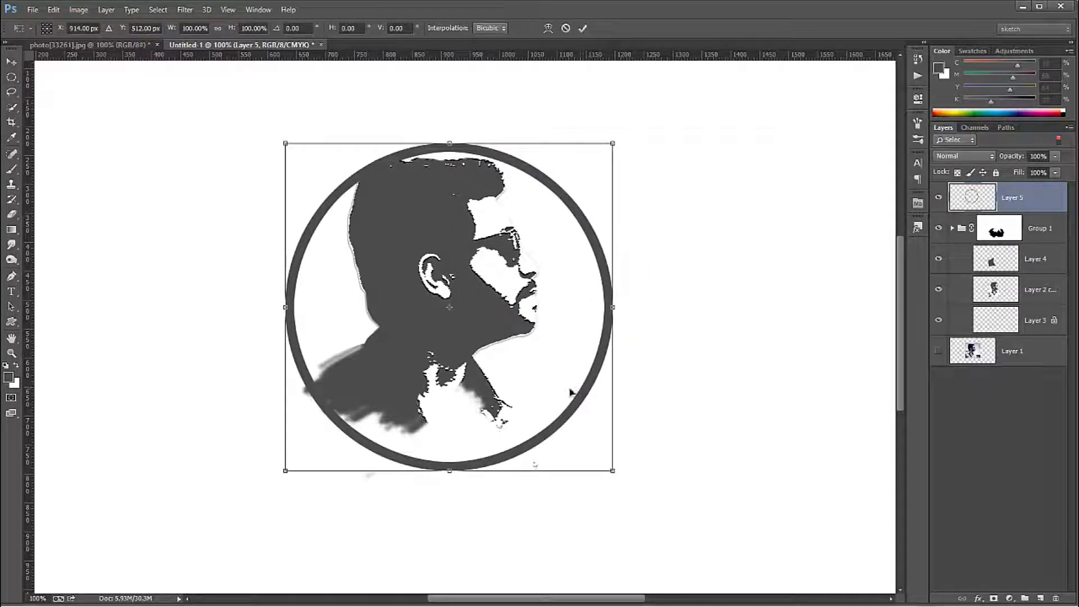
left_click_drag(569, 391, 559, 378)
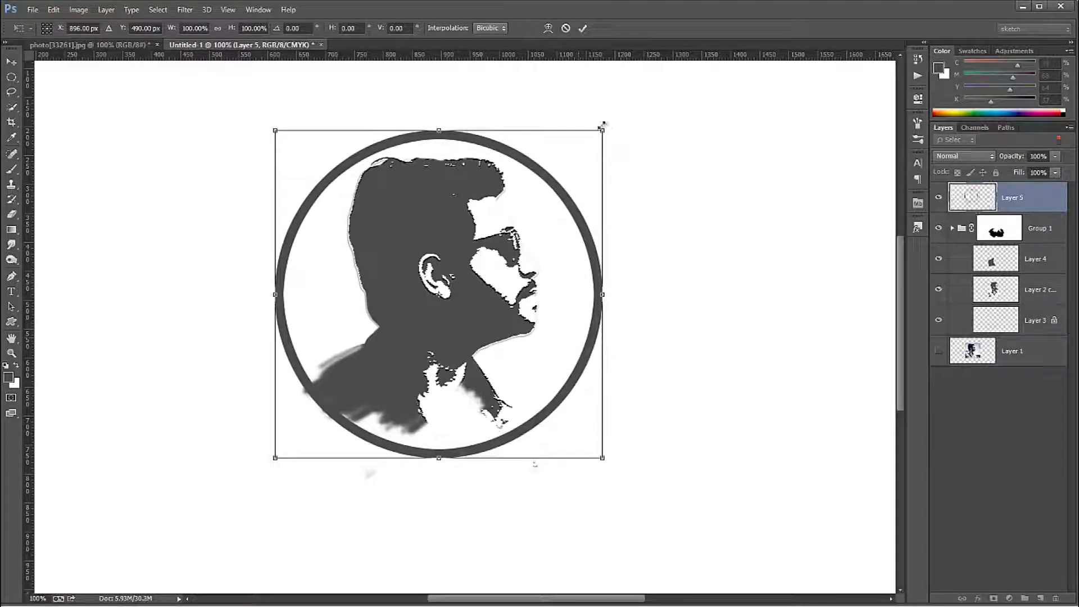
left_click_drag(602, 128, 599, 132)
left_click_drag(548, 223, 548, 212)
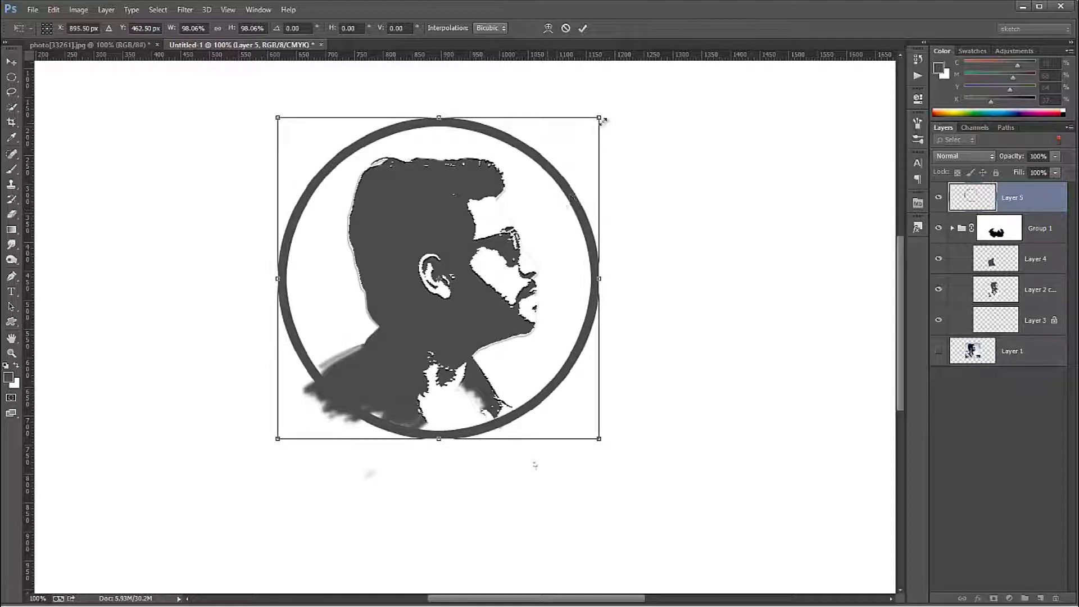
left_click_drag(595, 119, 590, 125)
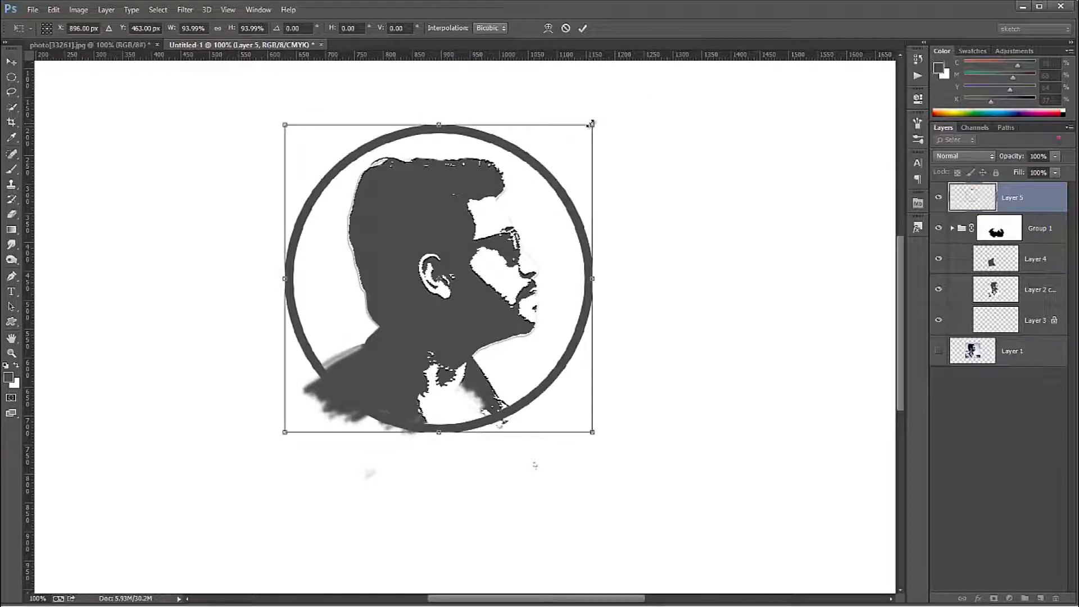
key("Return")
key("m")
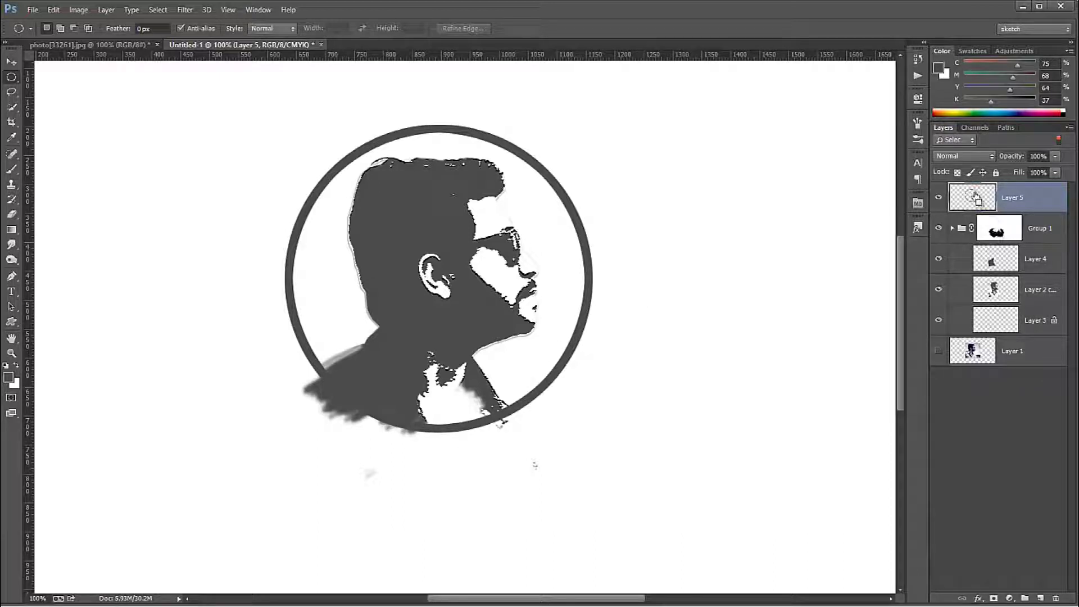
- Paint Group 1's mask to hide the shoulder and collar smudges below the ring
left_click(1000, 228)
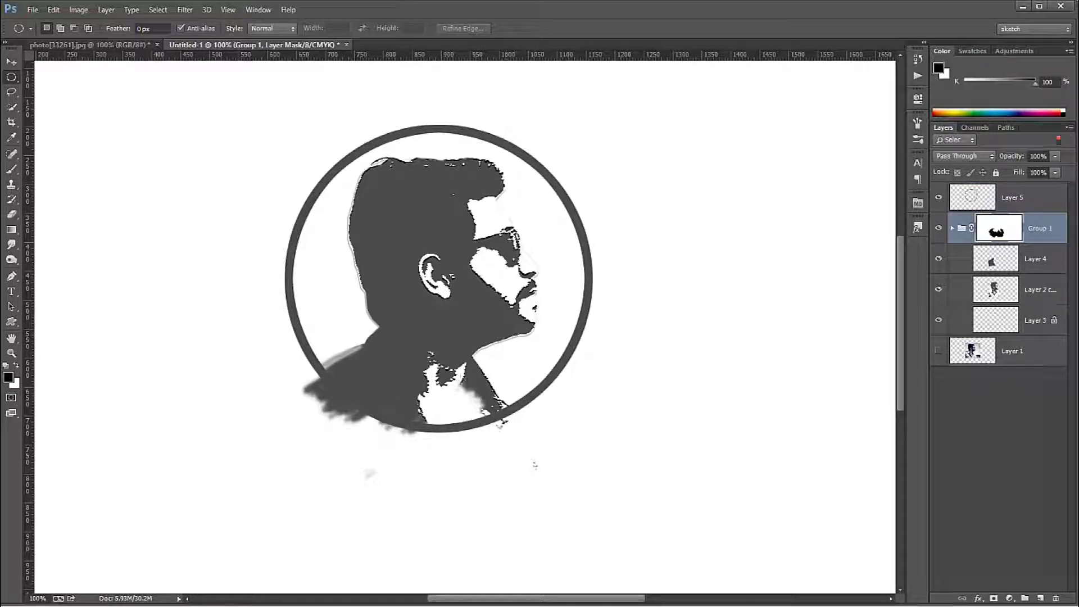
right_click(9, 176)
left_click(62, 164)
mouse_move(416, 399)
left_mouse_down()
mouse_move(371, 419)
mouse_move(444, 402)
mouse_move(473, 432)
mouse_move(365, 444)
left_mouse_up()
key("x")
key("x")
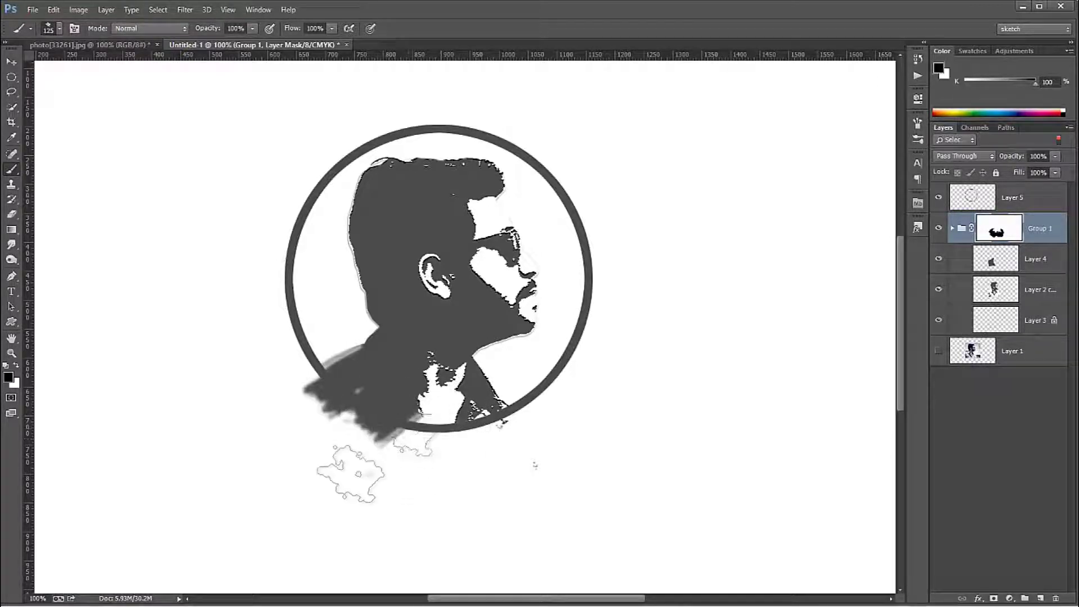
key("x")
left_click_drag(332, 402, 427, 413)
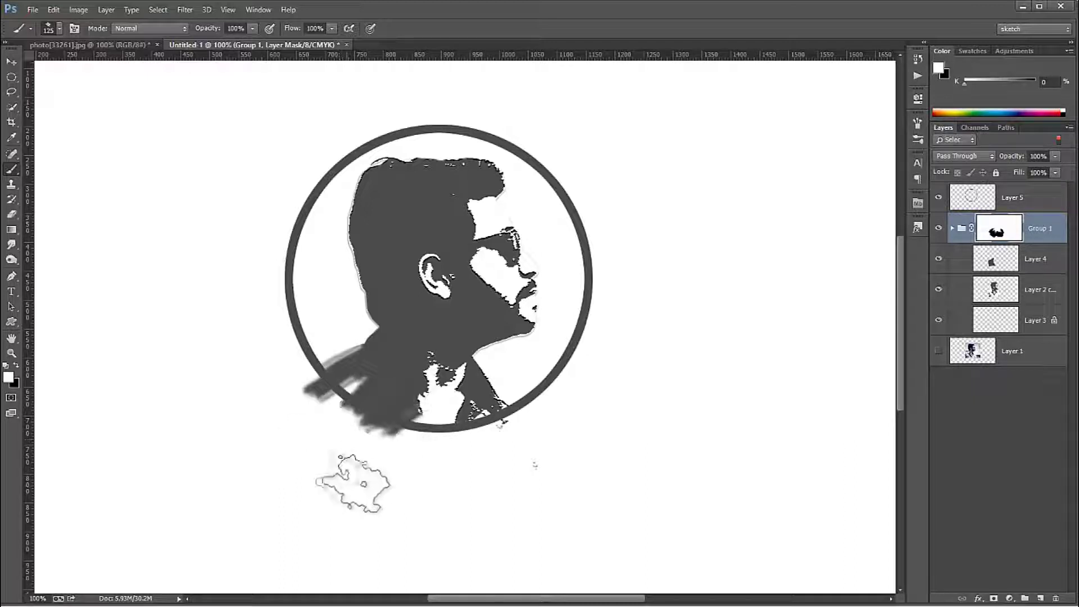
key("x")
left_click_drag(416, 444, 456, 466)
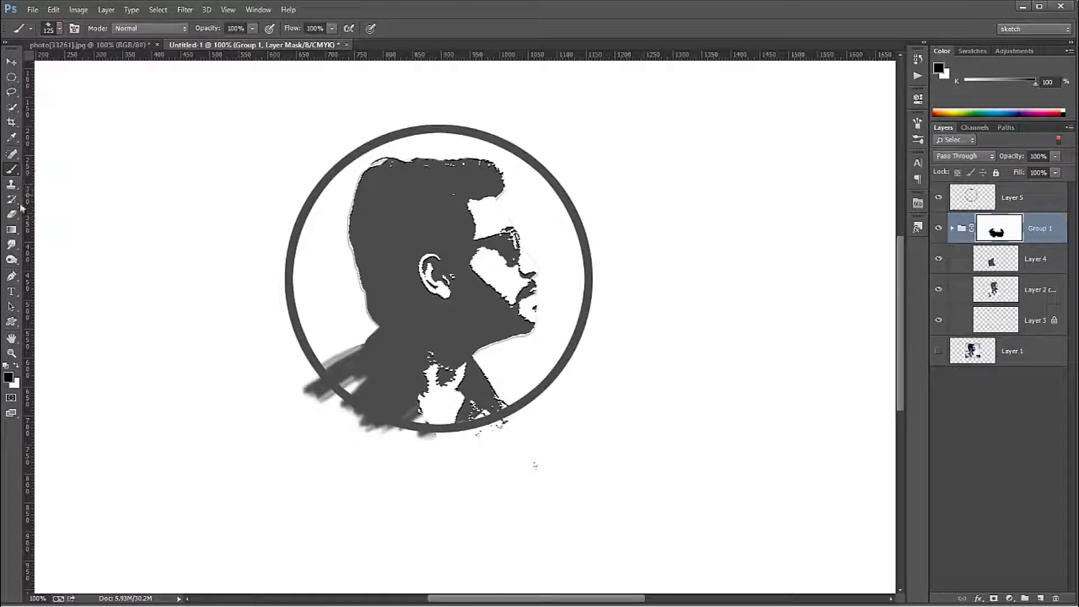
- Type a black 'S' below the face and enlarge it to about 132%
left_click(13, 291)
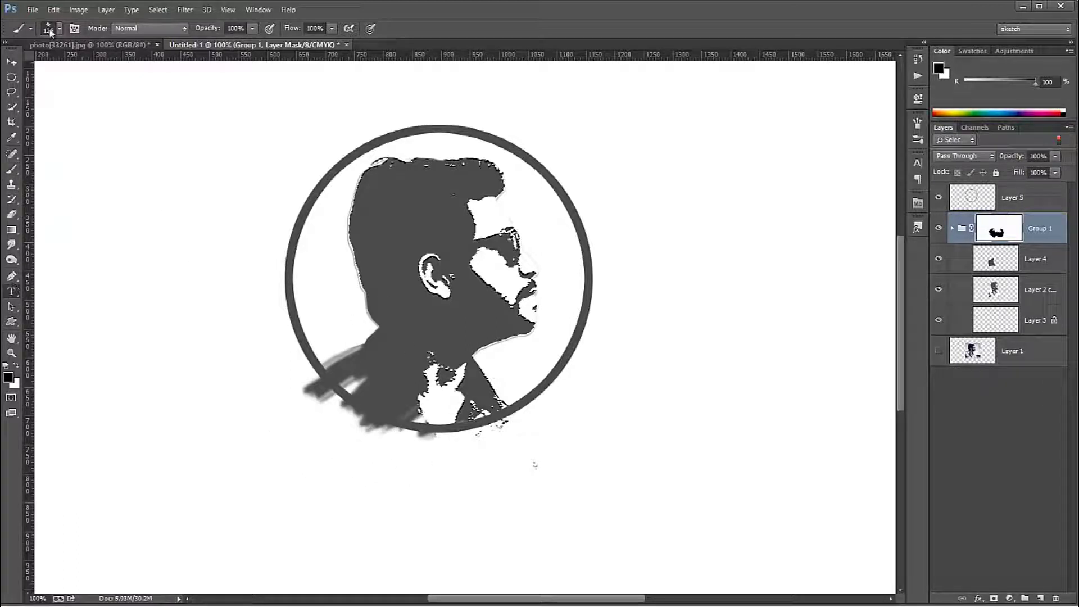
left_click(395, 473)
type("S")
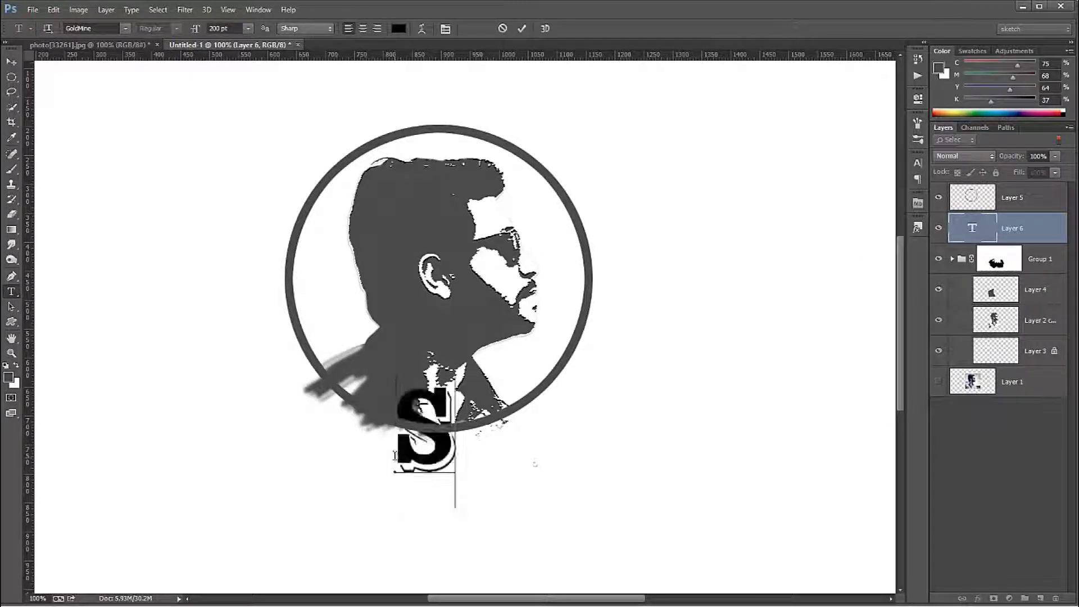
key("ctrl+Return")
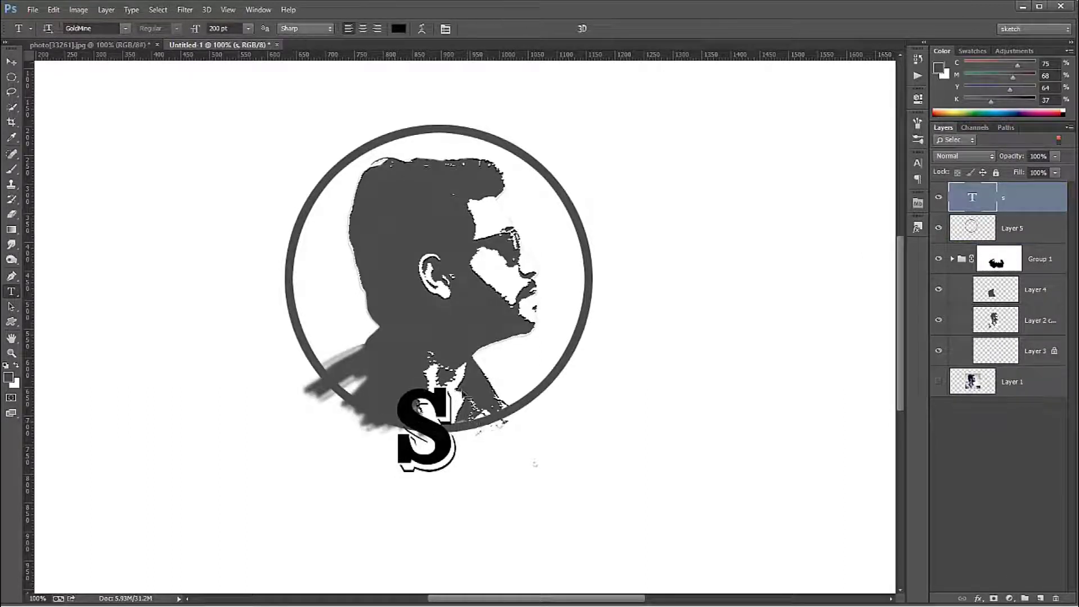
key("ctrl+t")
left_click_drag(456, 374, 466, 353)
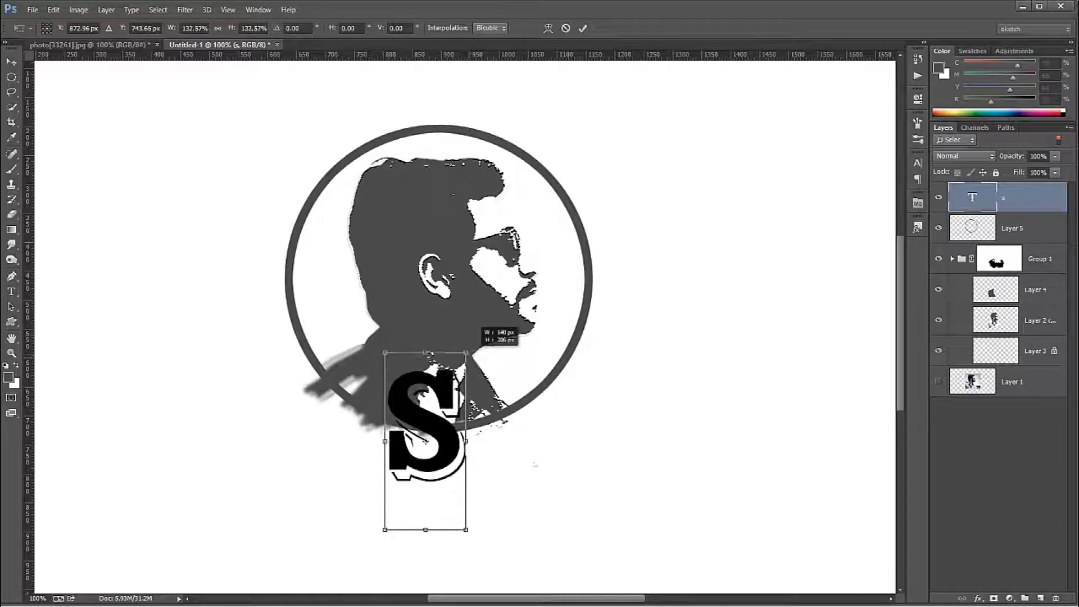
mouse_move(424, 442)
left_mouse_down()
mouse_move(442, 459)
mouse_move(431, 467)
left_mouse_up()
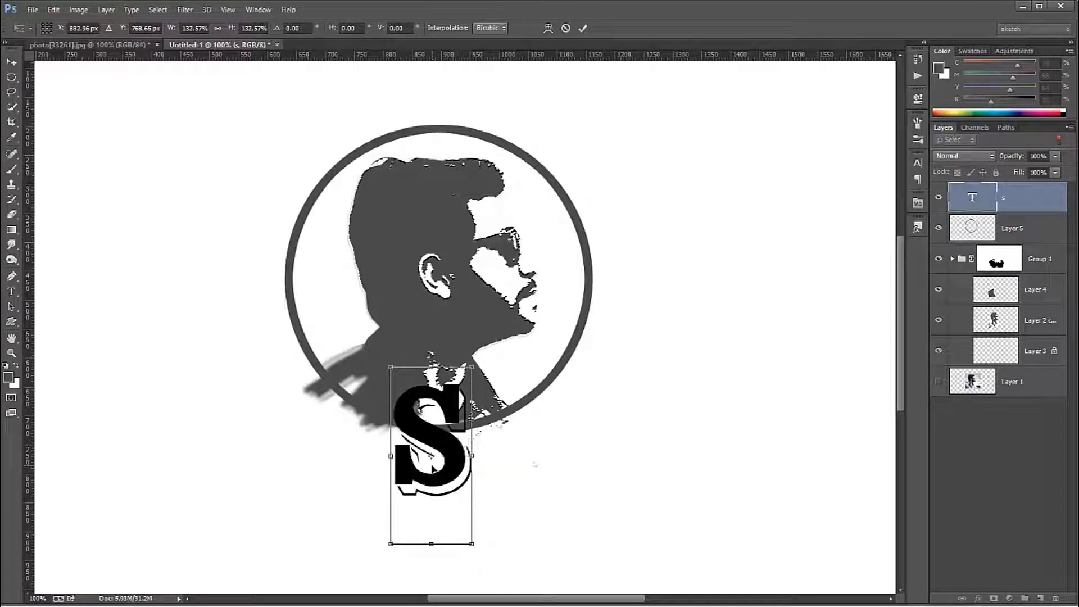
key("ctrl+minus")
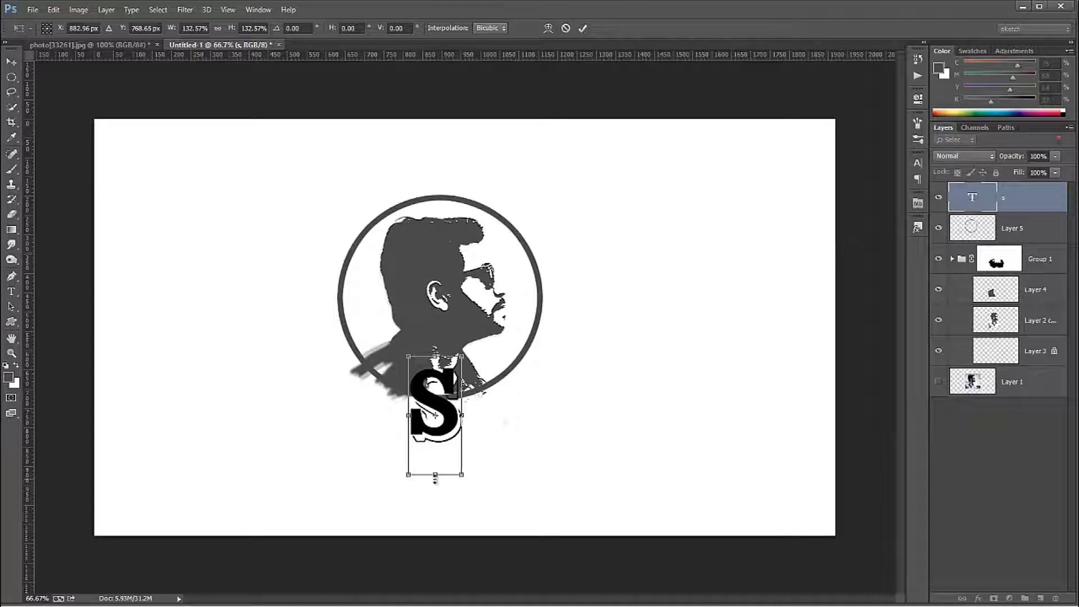
key("alt+space")
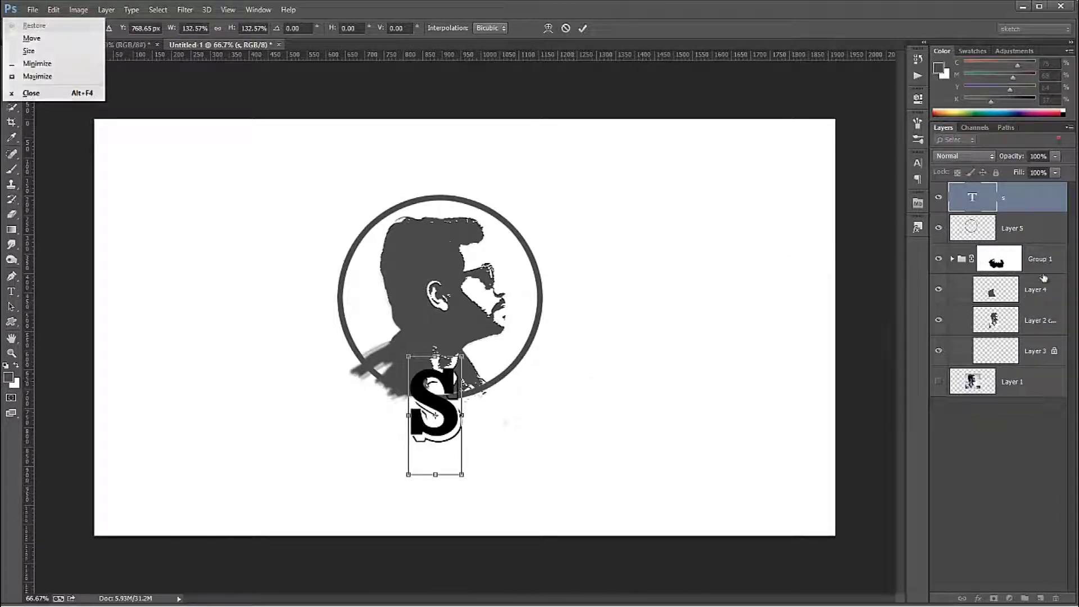
key("Escape")
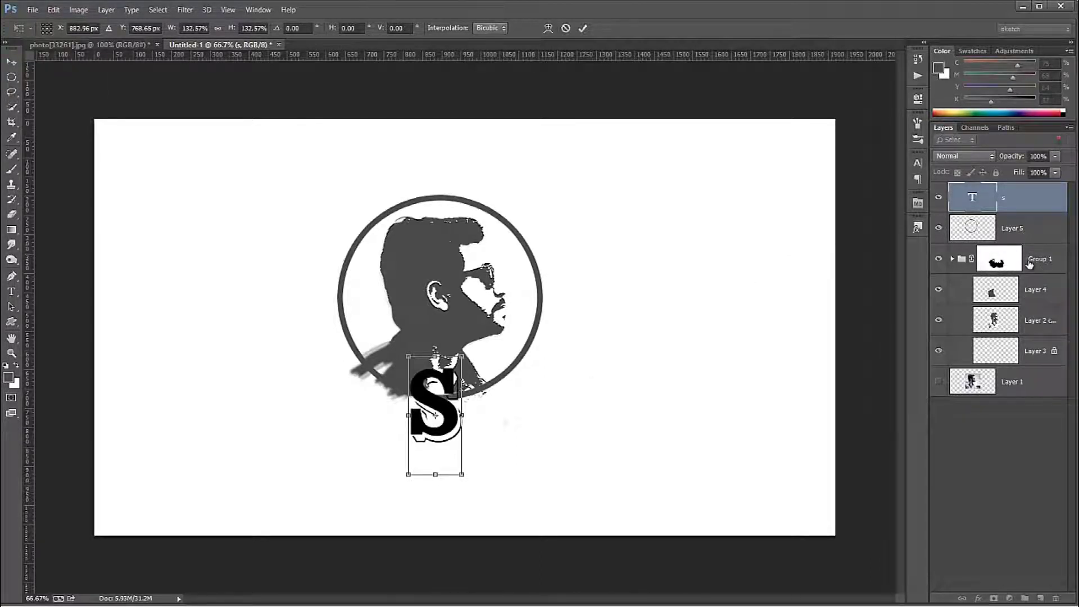
key("t")
key("Return")
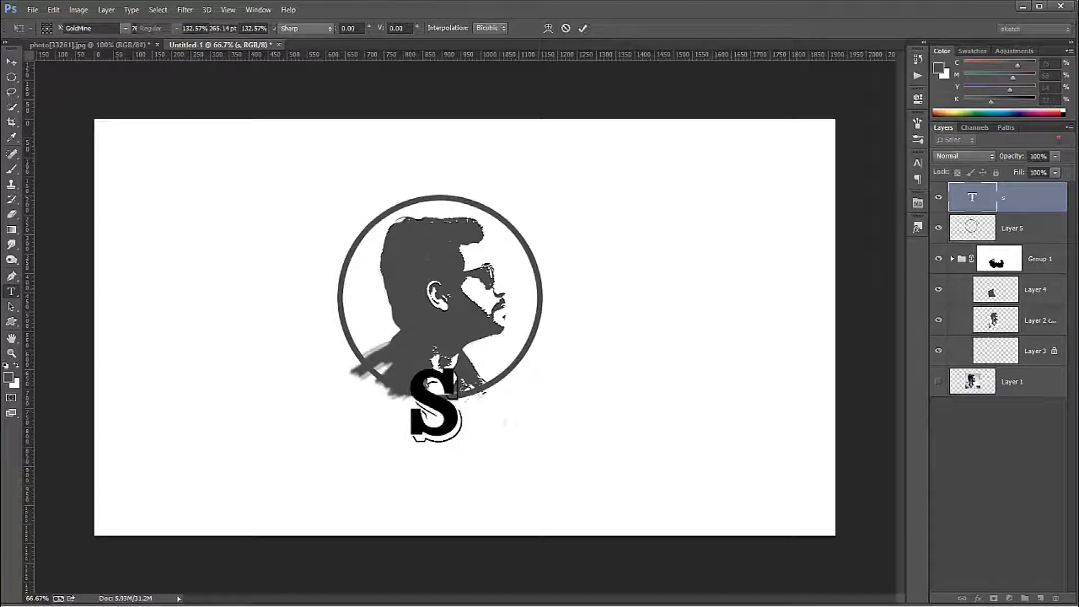
- Refit the ring at about 88% and lower it, then Alt-drag a copy of the S below
key("v")
left_click(457, 308)
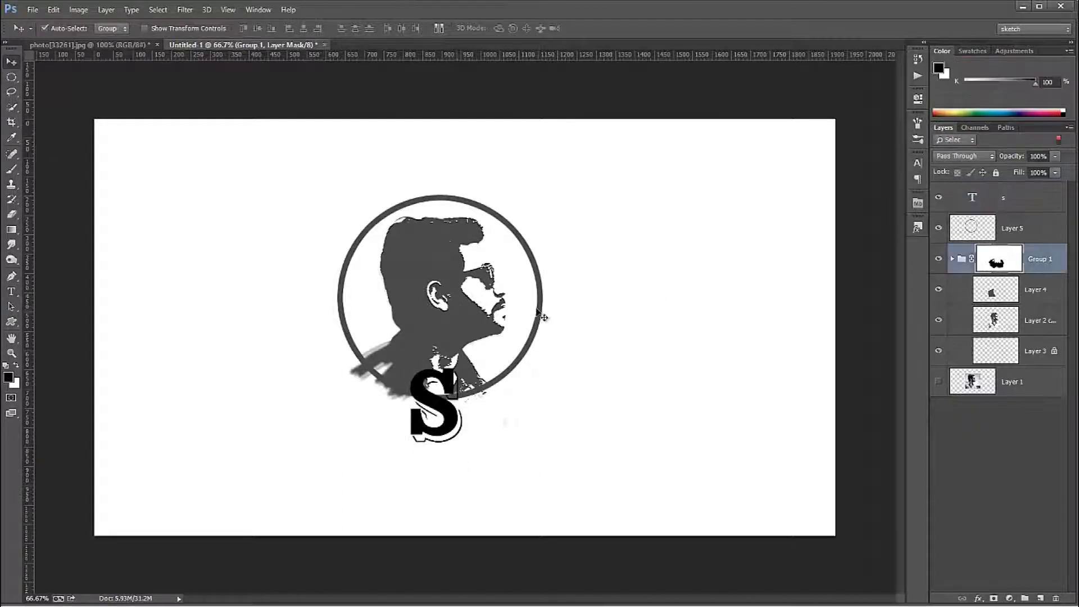
left_click(541, 313)
key("ctrl+t")
left_click_drag(541, 400, 536, 396)
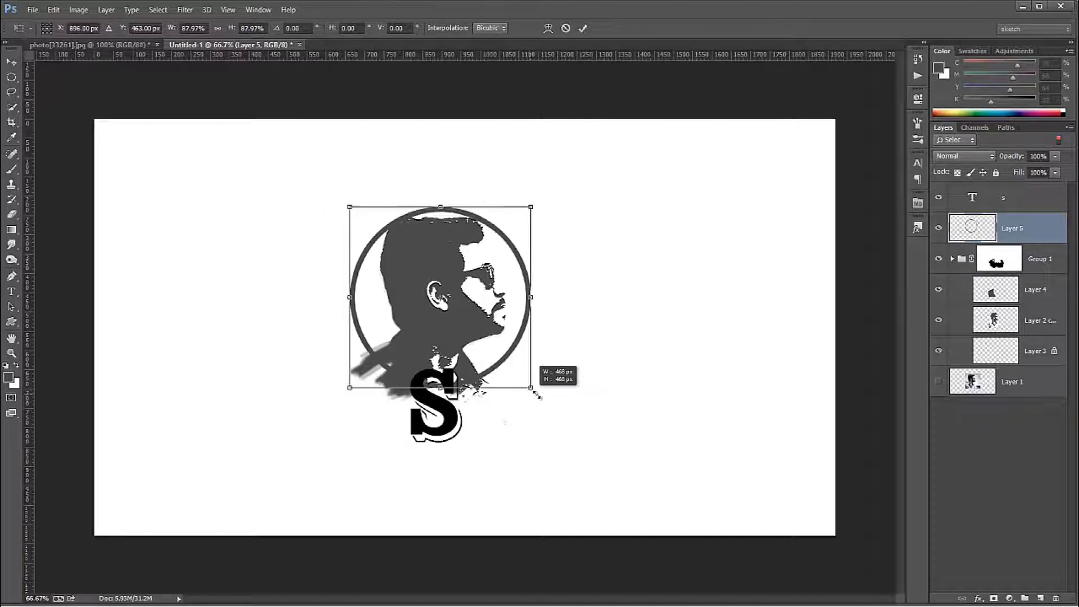
left_click_drag(497, 340, 497, 365)
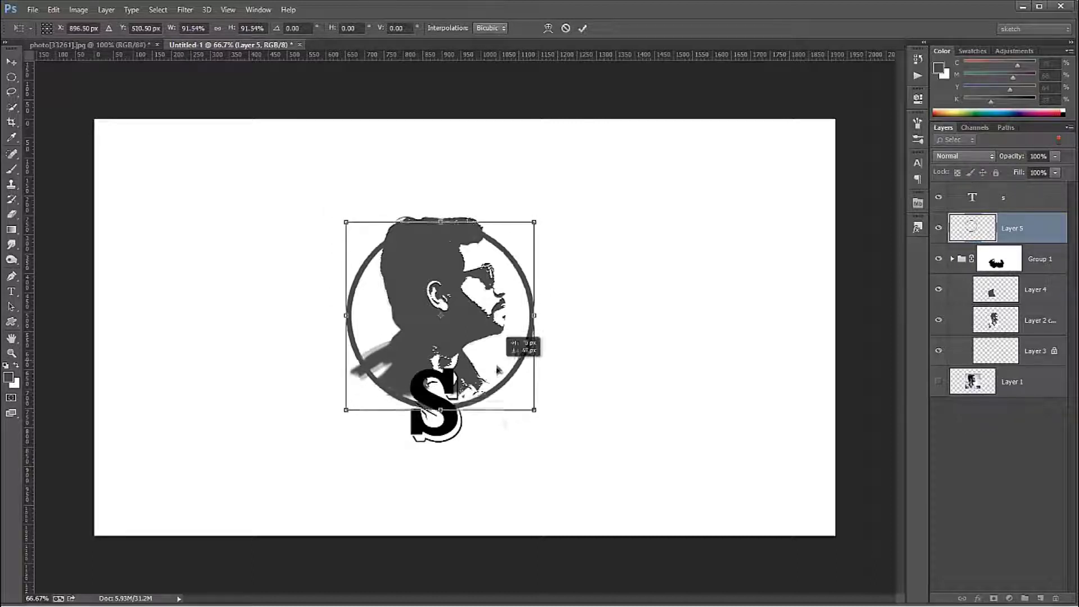
left_click_drag(496, 365, 497, 376)
key("Return")
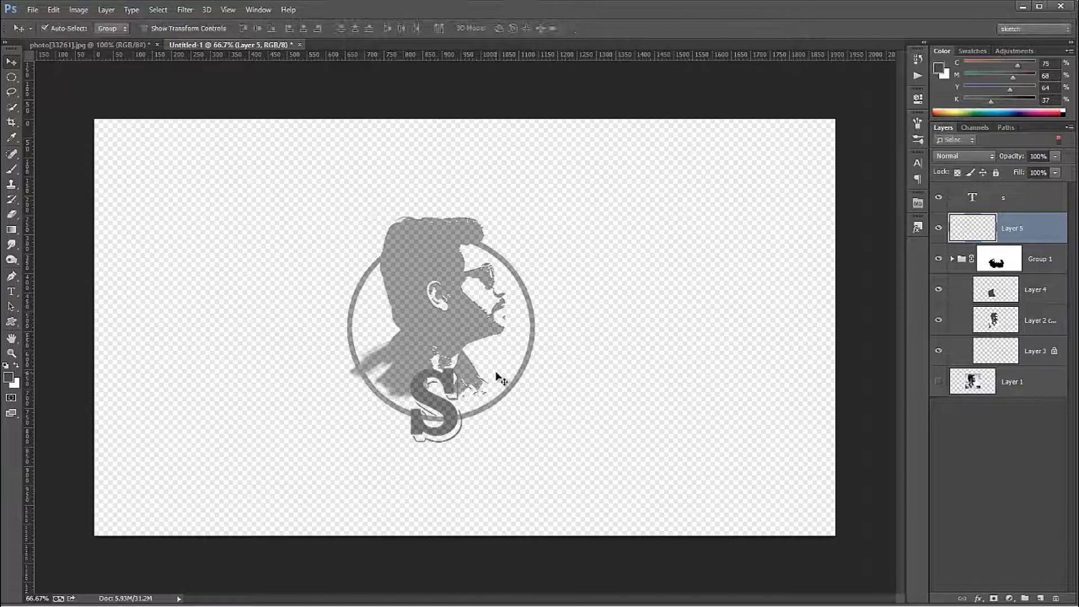
left_click_drag(516, 376, 517, 369)
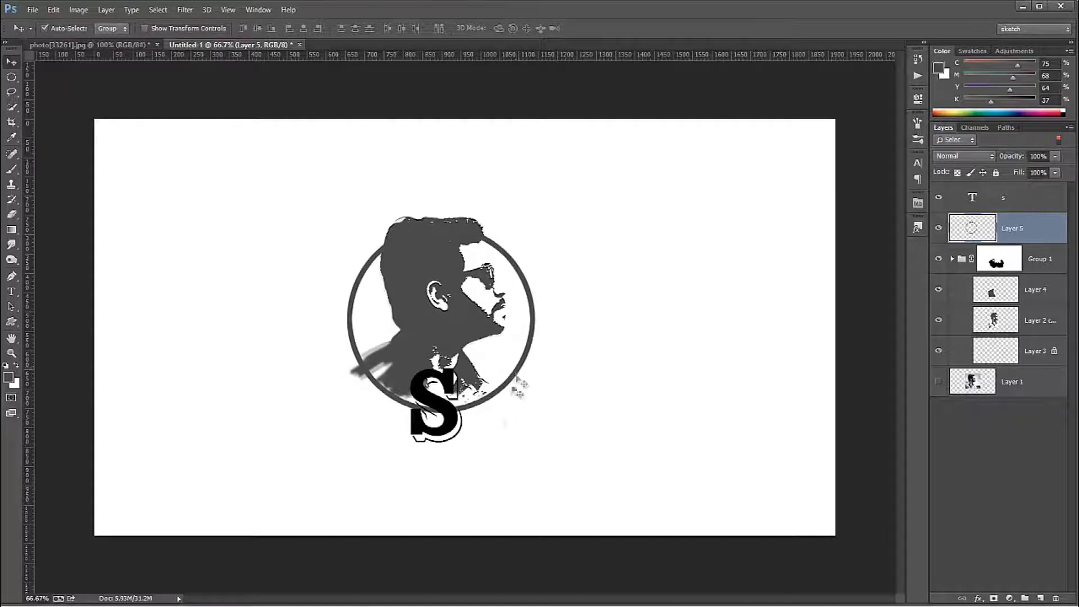
left_click_drag(448, 428, 449, 437)
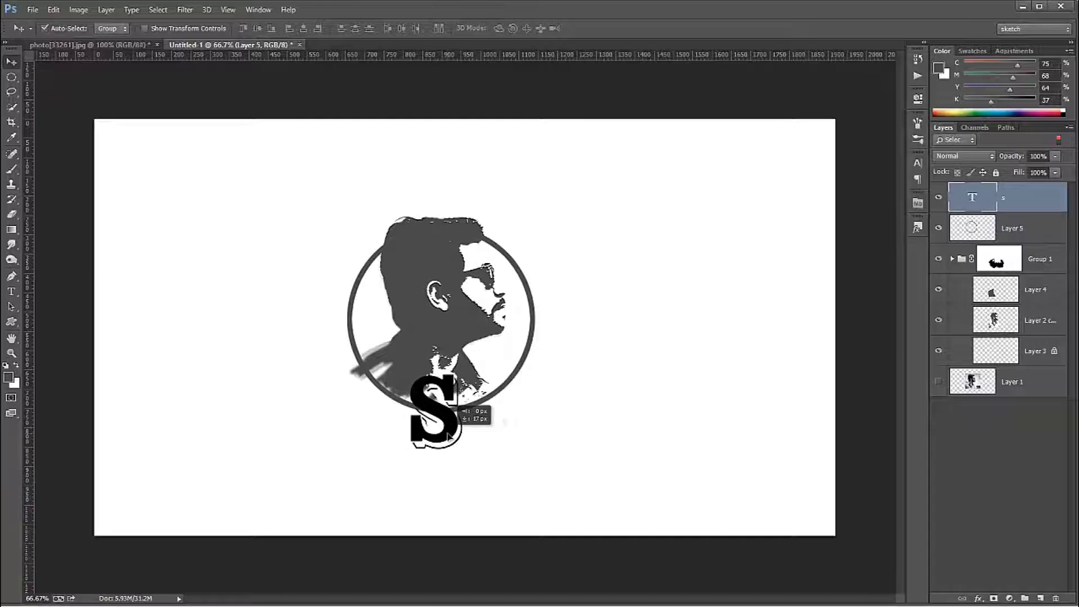
left_click_drag(453, 418, 452, 480)
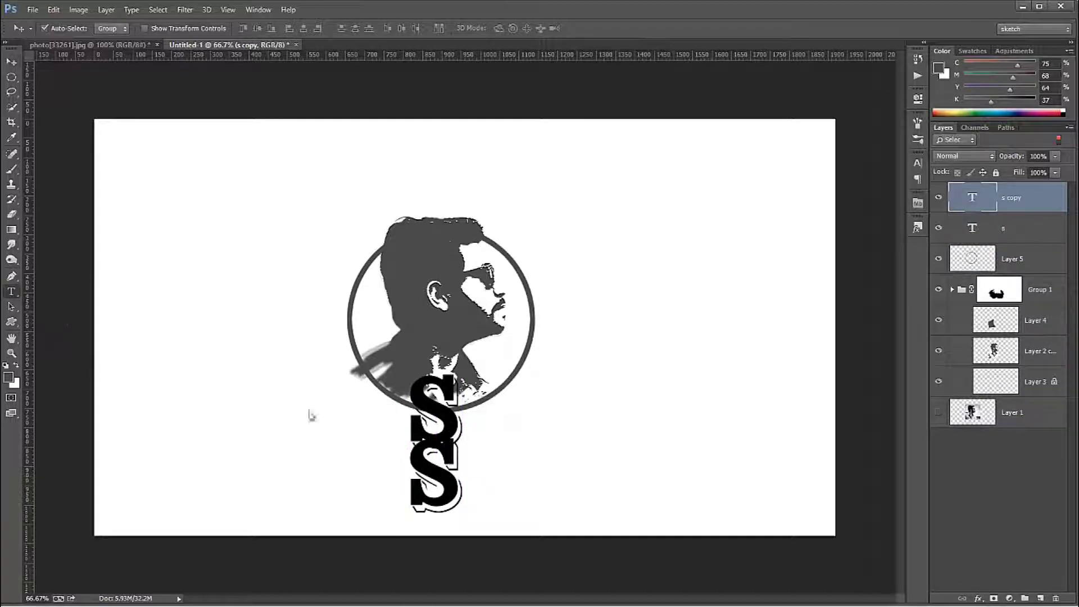
- Change the S copy's text to 'LOGO' and scale it to about 42% beneath the S
key("t")
double_click(402, 474)
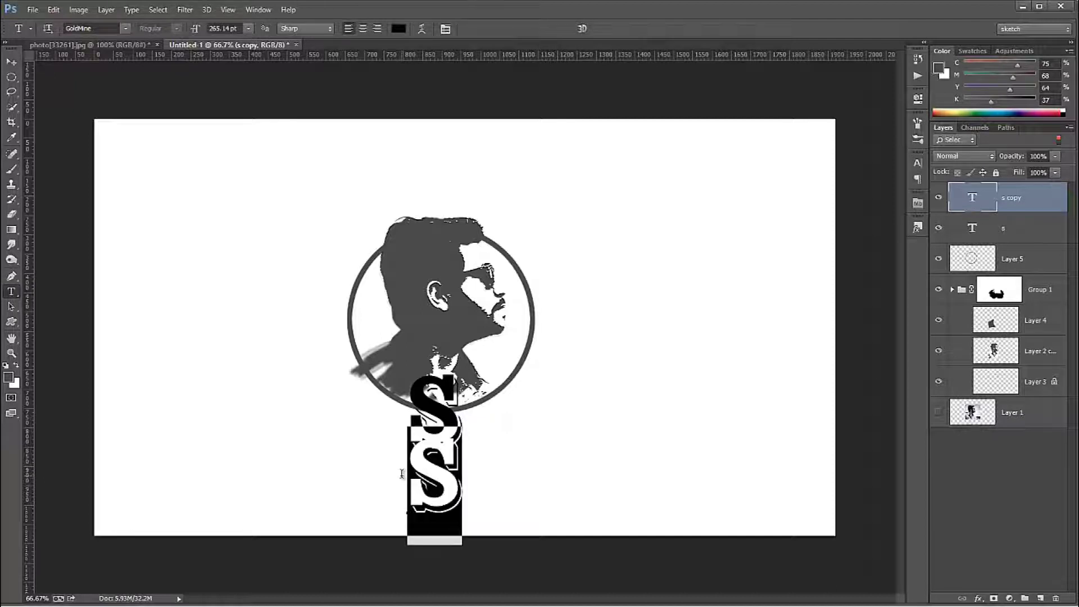
type("LO")
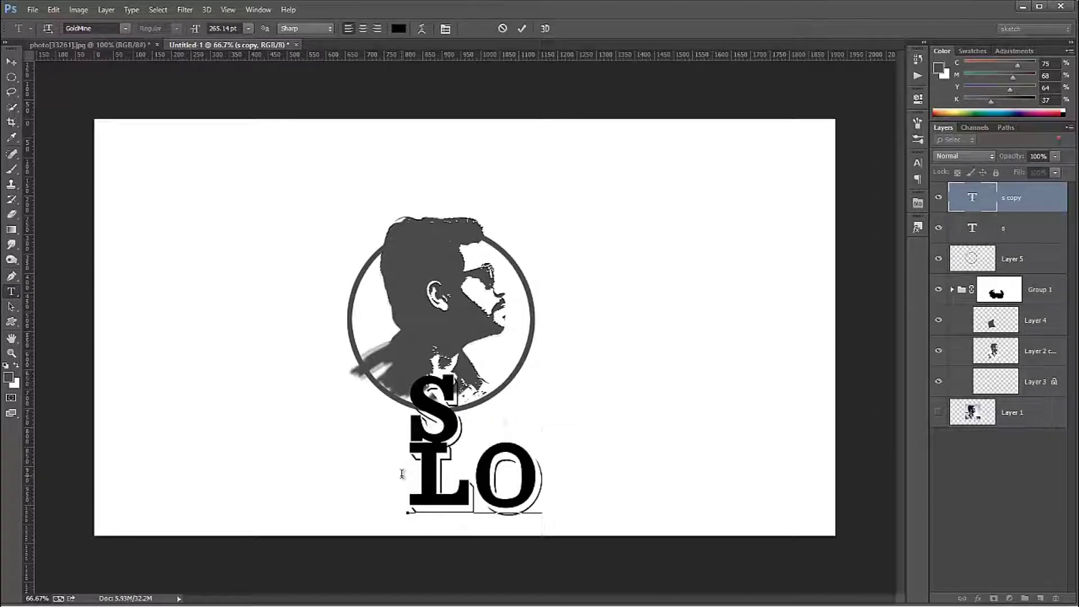
type("GO")
key("ctrl+Return")
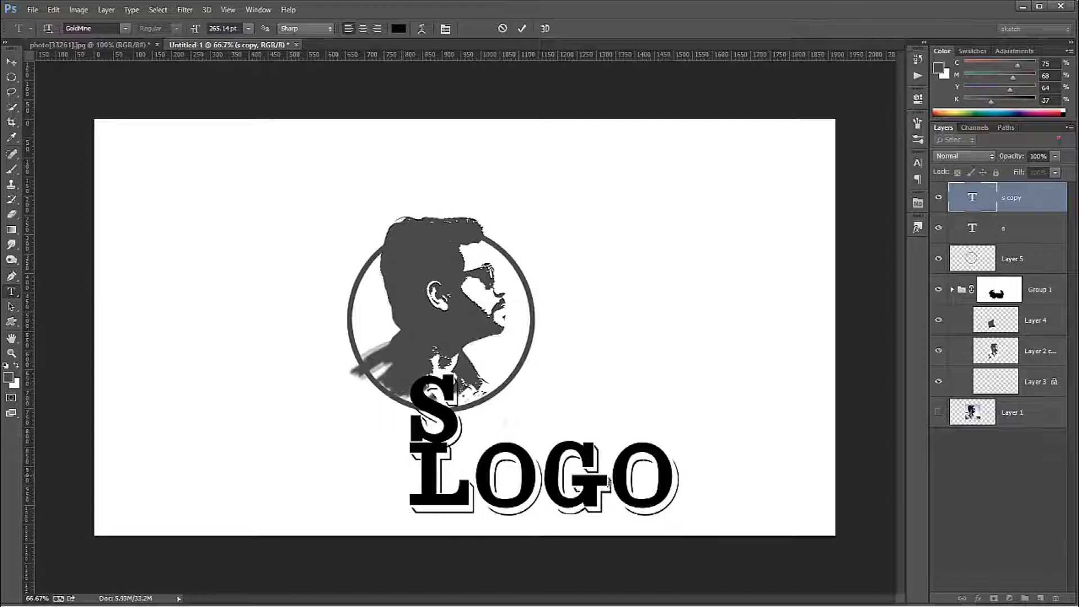
key("ctrl+t")
mouse_move(668, 434)
left_mouse_down()
mouse_move(599, 463)
mouse_move(478, 474)
left_mouse_up()
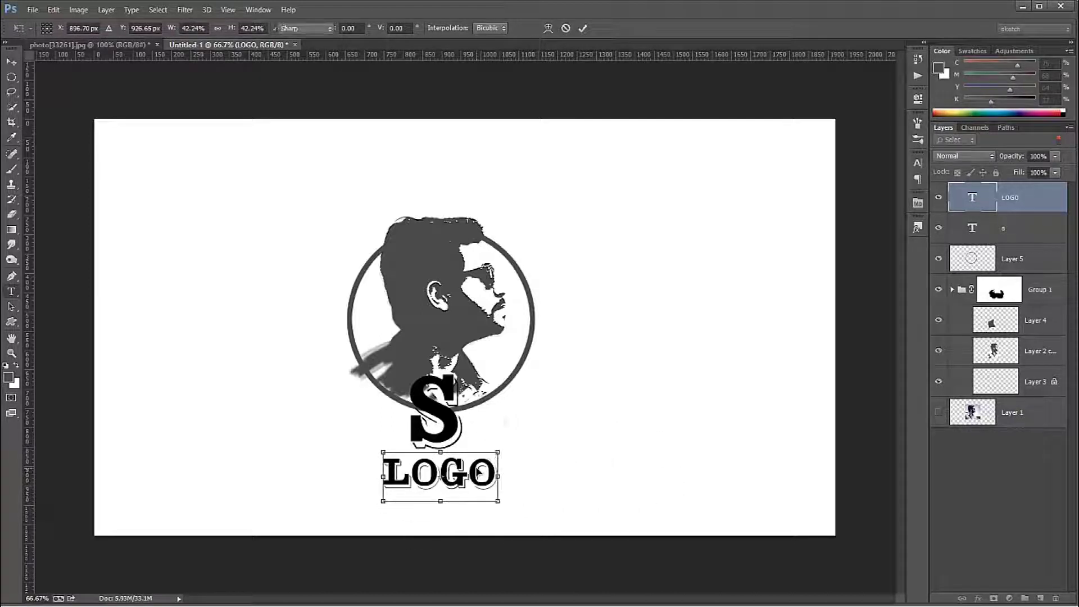
key("Return")
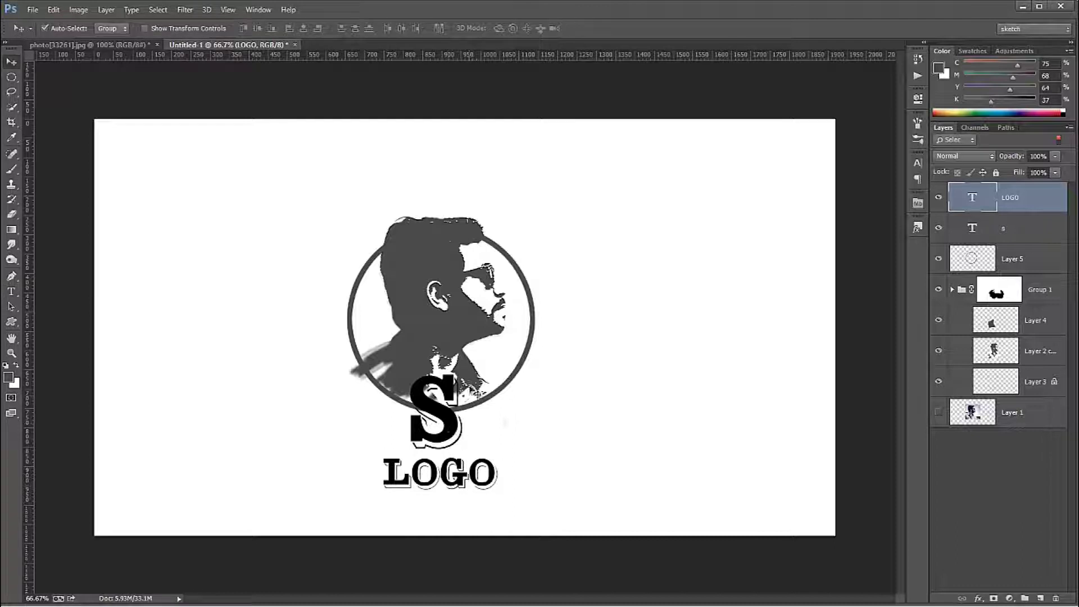
key("ctrl+t")
key("Return")
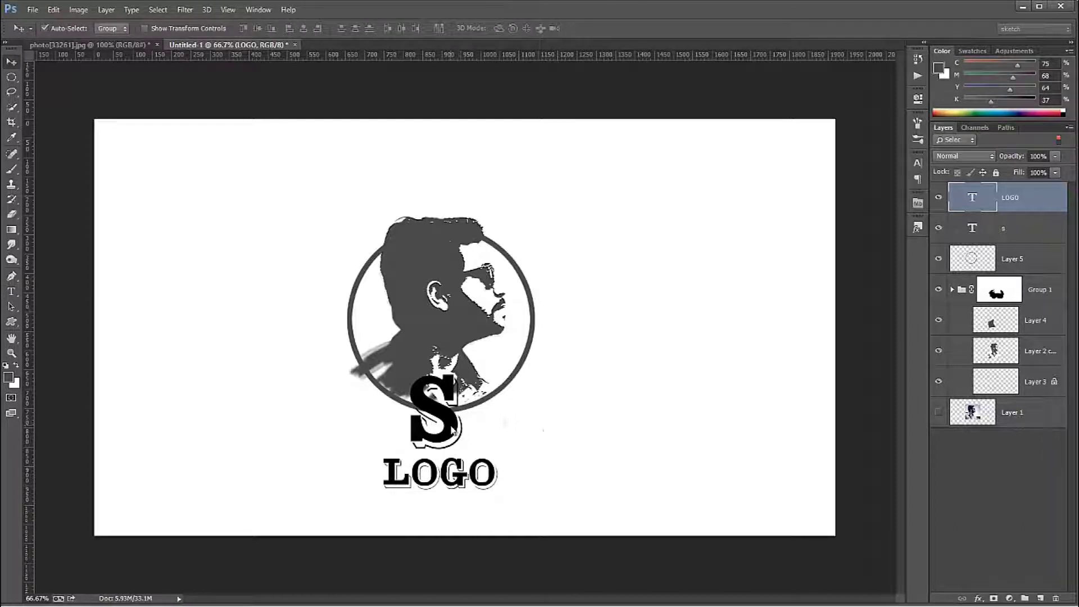
- Enlarge and skew the S, then nudge the LOGO text slightly down
left_click(456, 431)
key("ctrl+t")
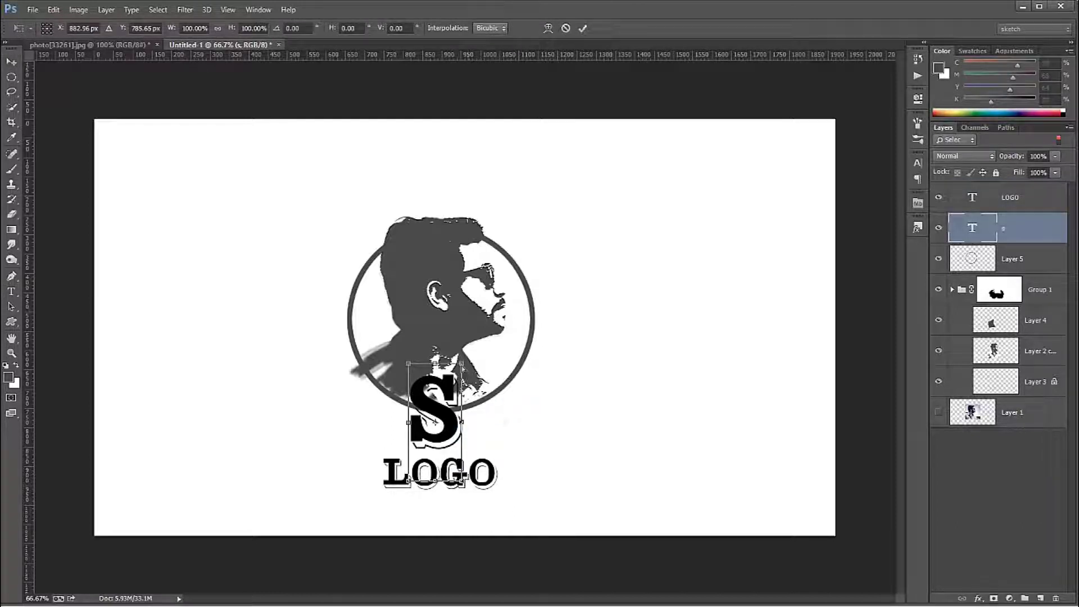
left_click_drag(461, 364, 497, 336)
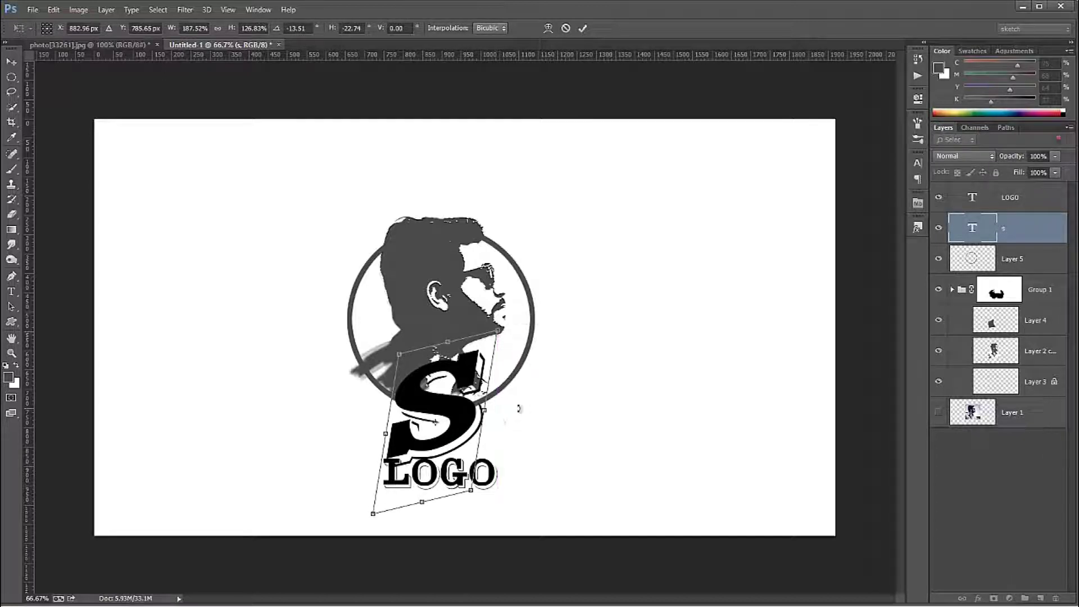
key("Return")
left_click_drag(489, 486, 489, 498)
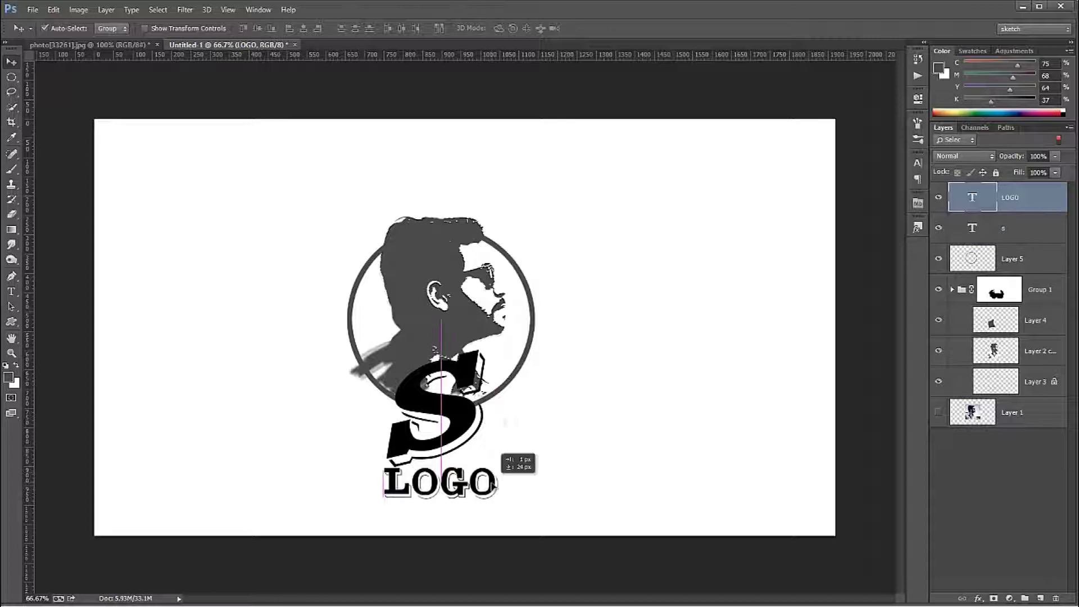
- Rotate the S to give it a tilt
left_click(487, 430)
key("ctrl+t")
mouse_move(525, 429)
left_mouse_down()
mouse_move(537, 416)
mouse_move(525, 401)
left_mouse_up()
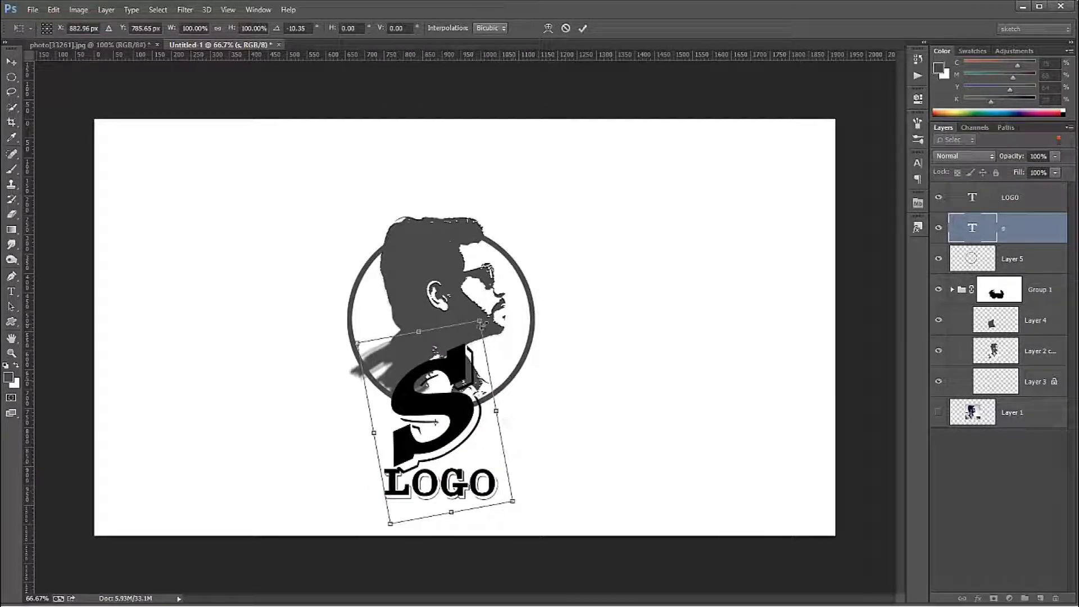
key("Return")
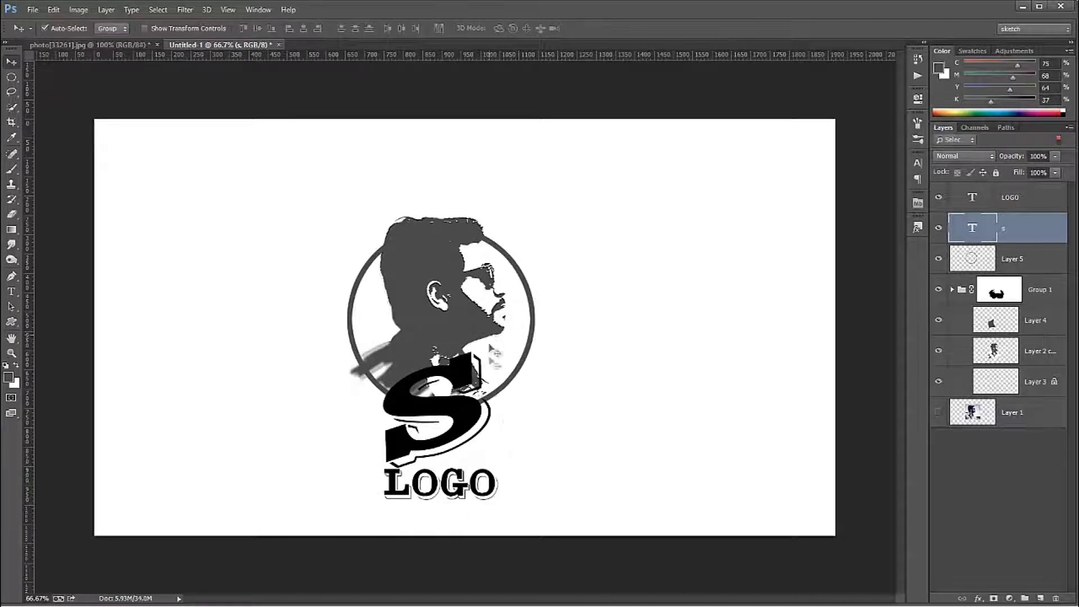
- Move the portrait group and ring layer up about 34 px
left_click(965, 280)
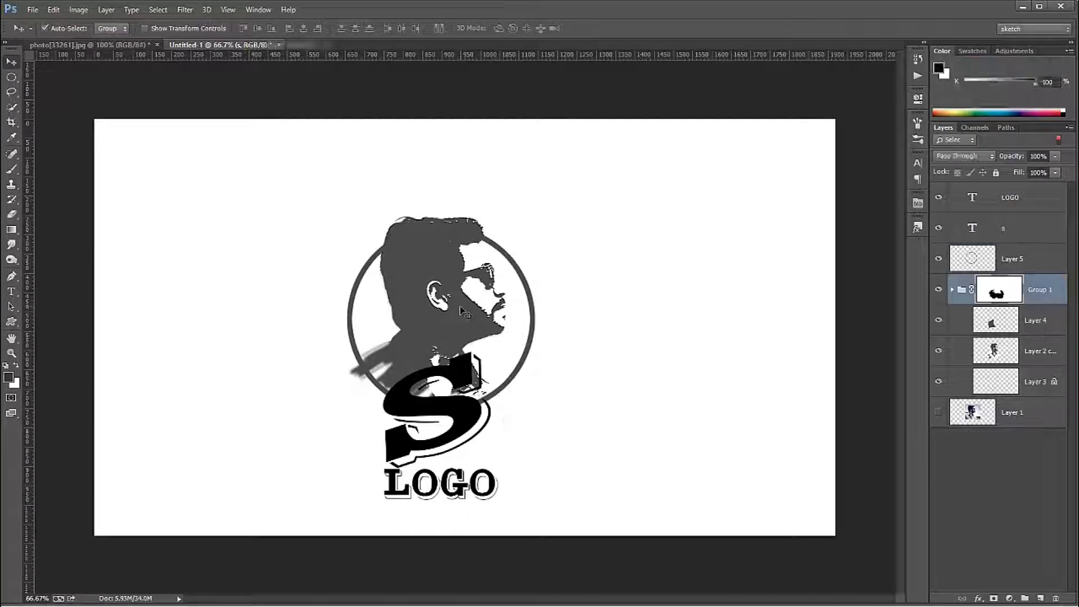
left_click(1018, 260, "ctrl")
left_click_drag(440, 273, 440, 254)
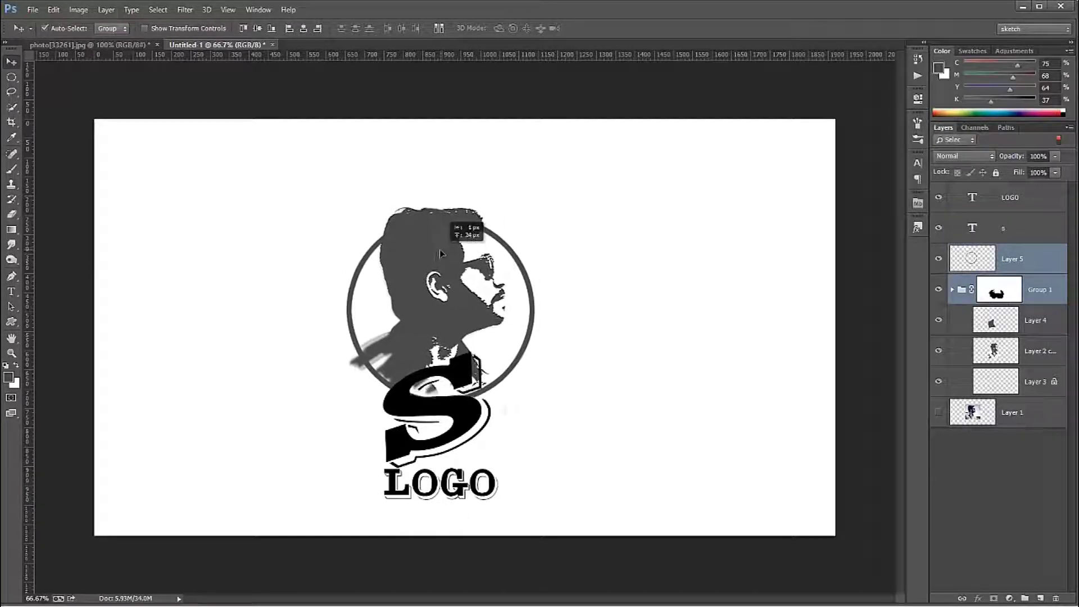
left_click(467, 429)
- Fill the S text with bright red (C0 M100 Y100 K0)
mouse_move(1013, 77)
left_mouse_down()
mouse_move(1035, 77)
mouse_move(964, 66)
left_mouse_up()
left_click_drag(991, 101, 965, 102)
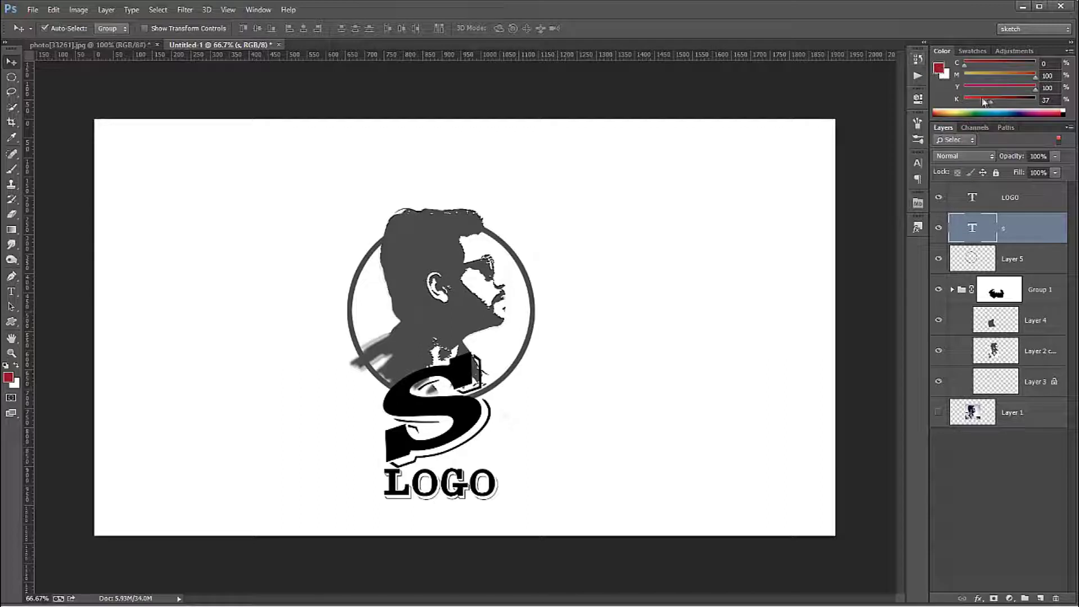
key("alt+BackSpace")
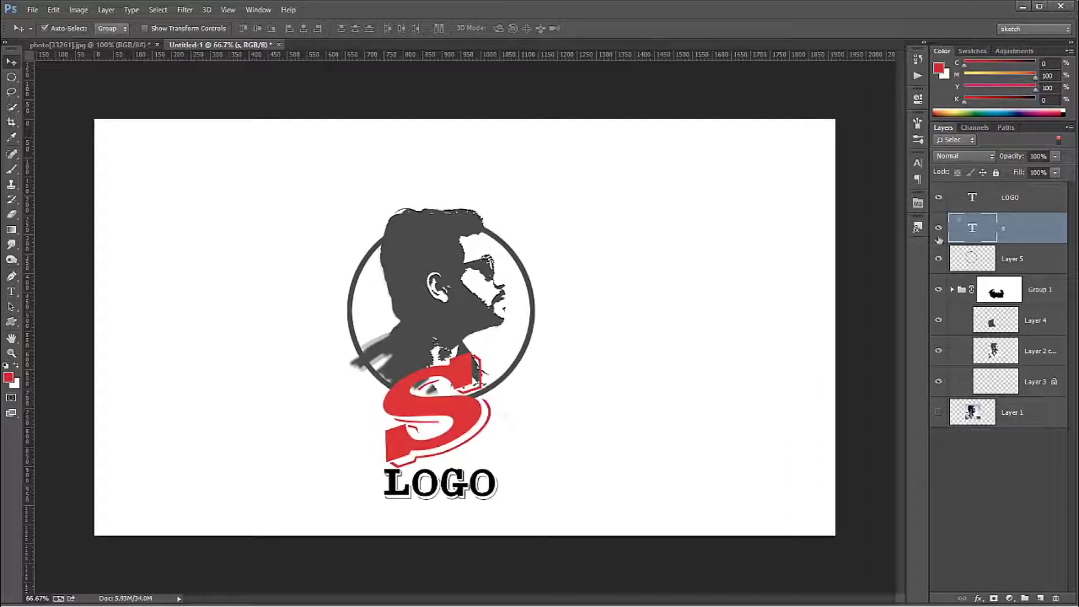
- Rotate the red S slightly, turn on CMYK Proof Colors, and add an empty layer
key("ctrl+t")
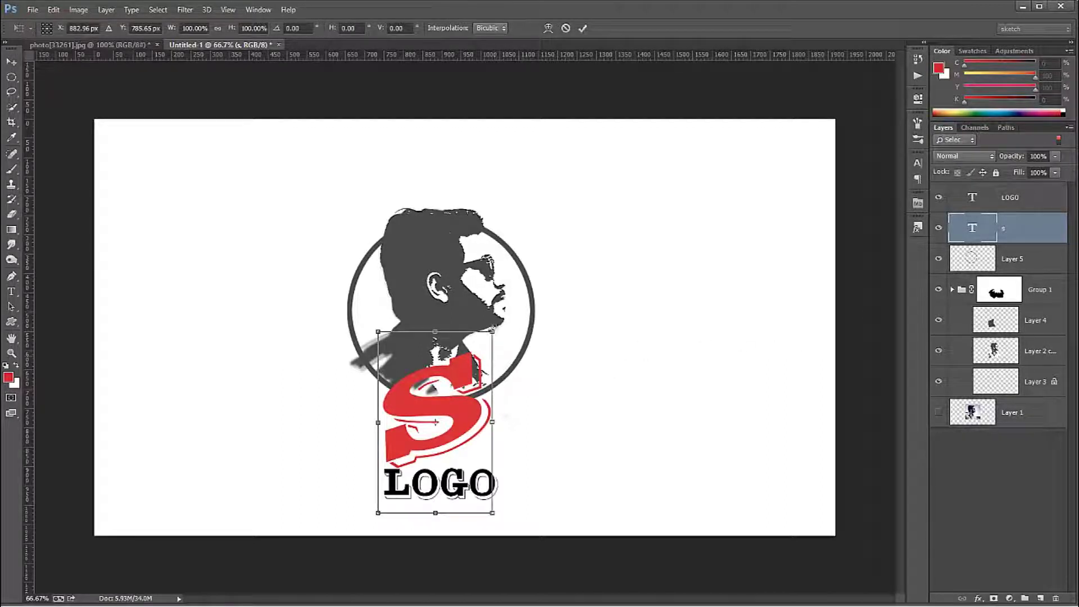
left_click_drag(490, 335, 495, 312)
key("Return")
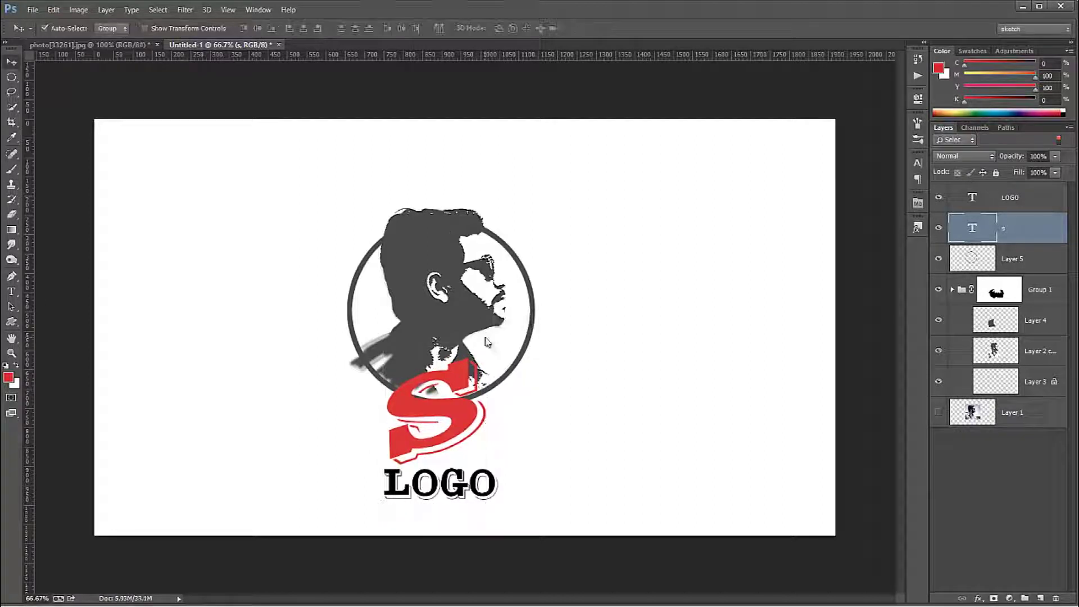
key("ctrl+y")
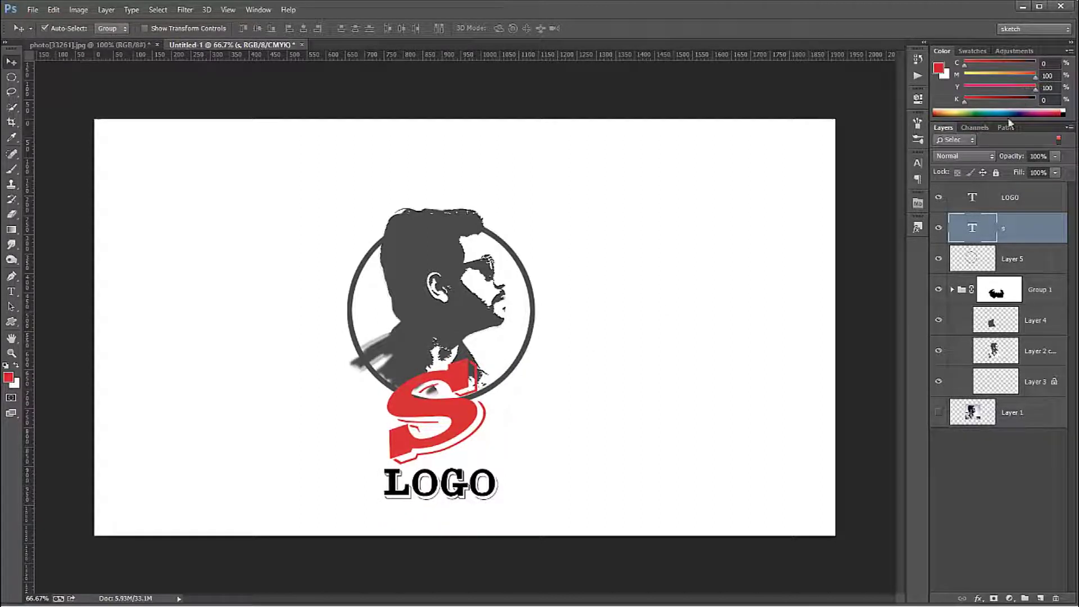
left_click(1040, 599)
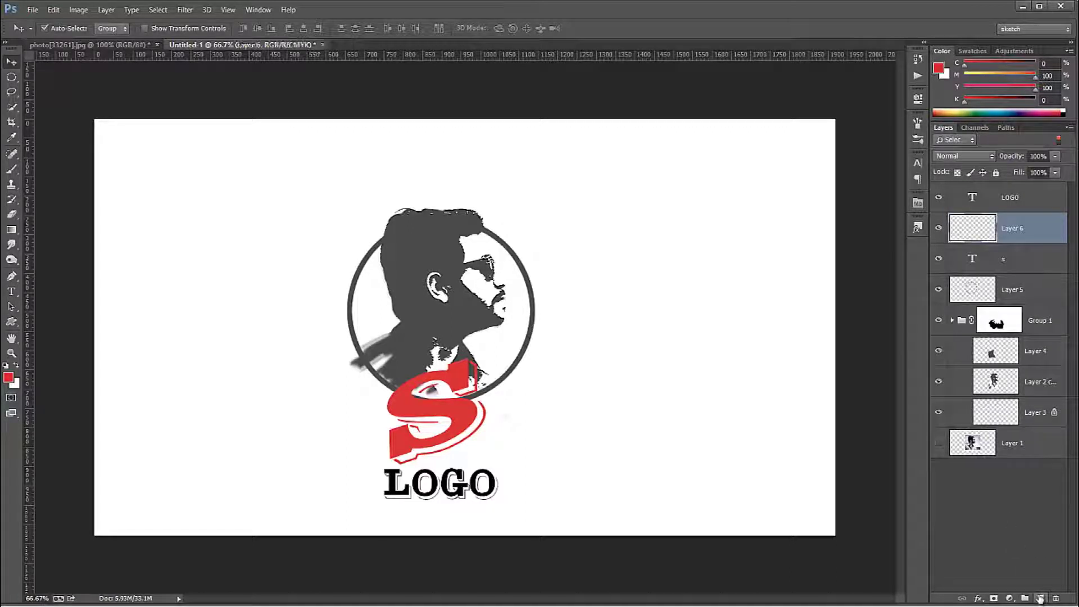
- Paint a soft red glow over the S and face with a 600 px, 66% opacity brush
left_click(12, 169)
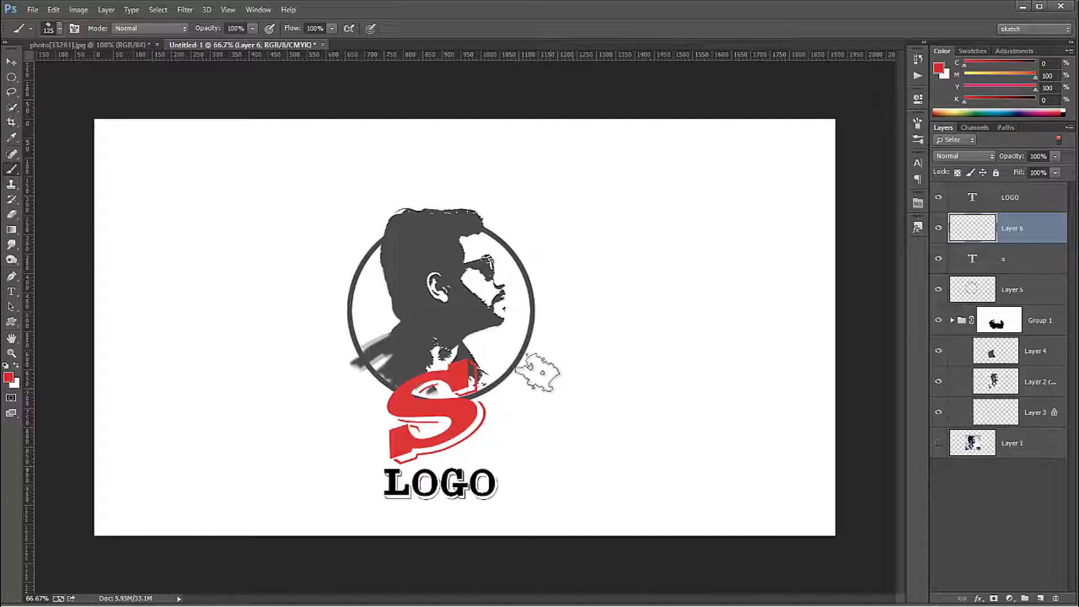
left_click(55, 33)
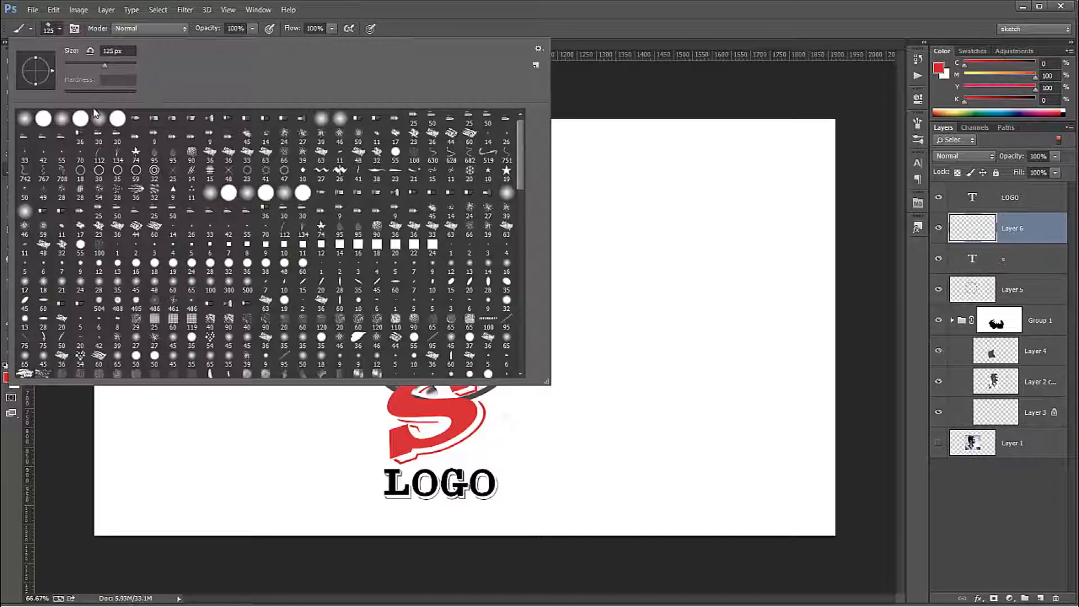
double_click(65, 122)
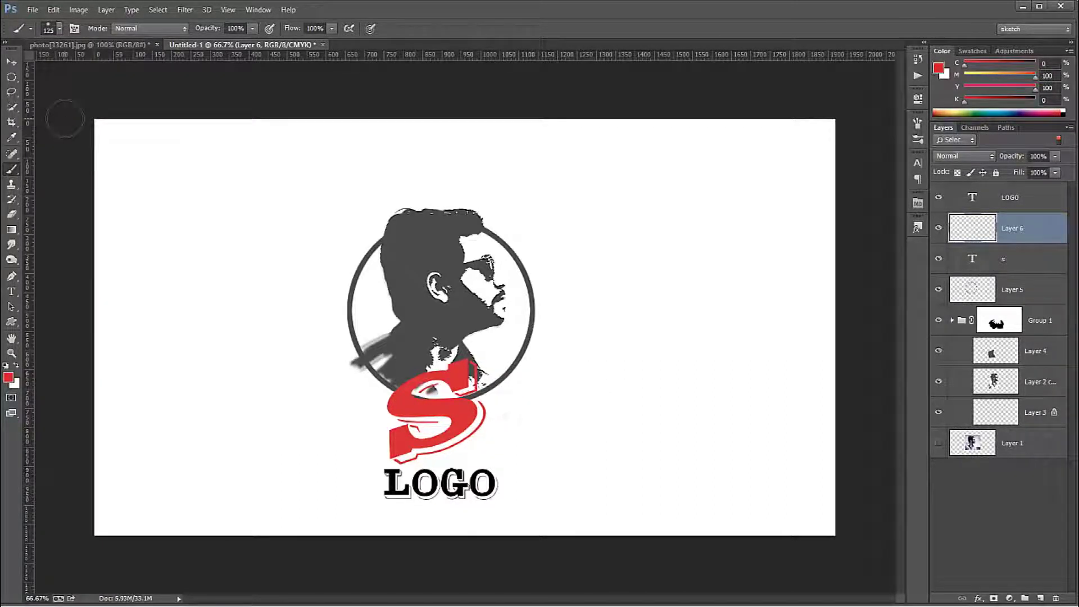
left_click(252, 28)
left_click(233, 43)
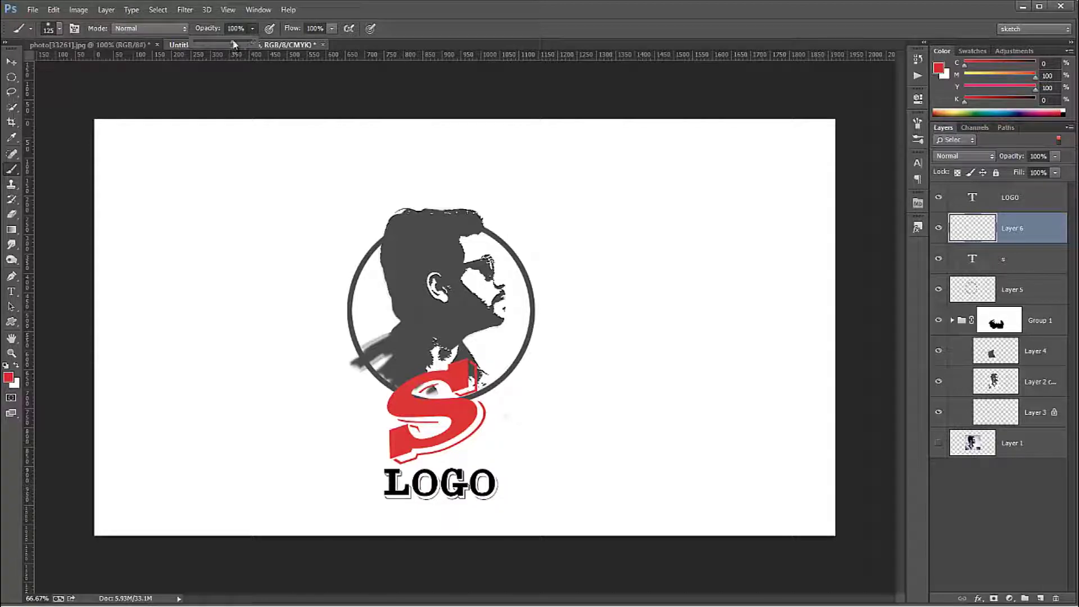
key("bracketright")
key("bracketright")
key("bracketright")
left_click(493, 358)
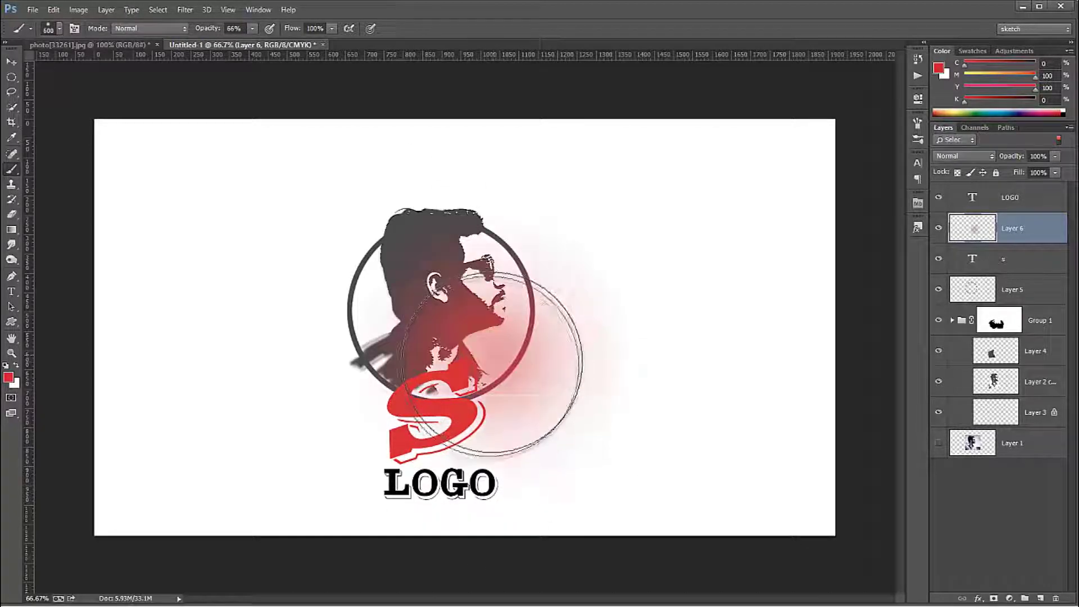
- Set the glow layer to Lighten and move it down two levels below the ring
left_click(963, 156)
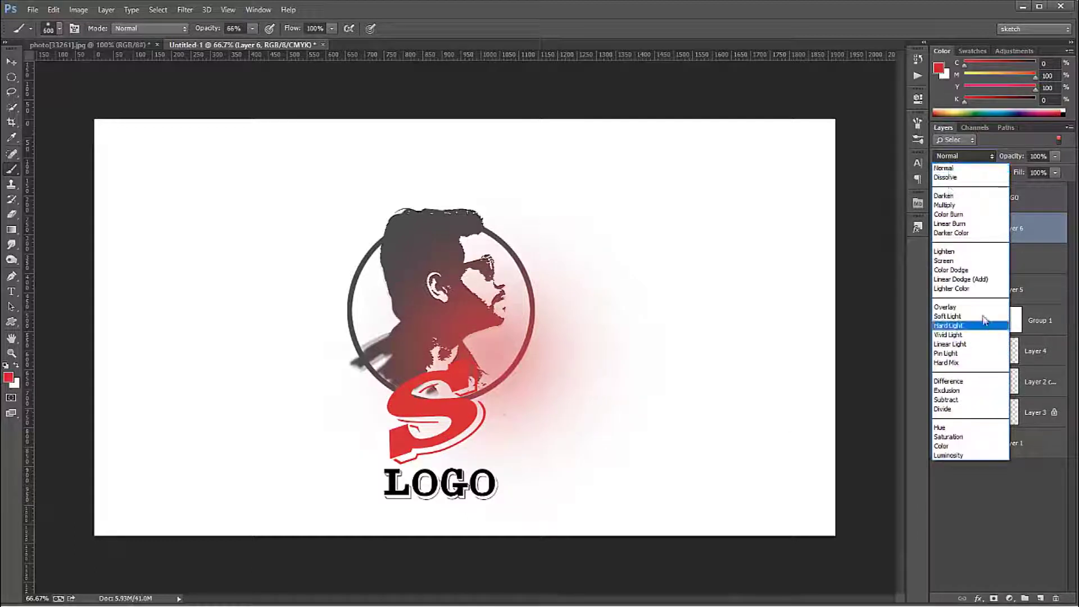
left_click(957, 251)
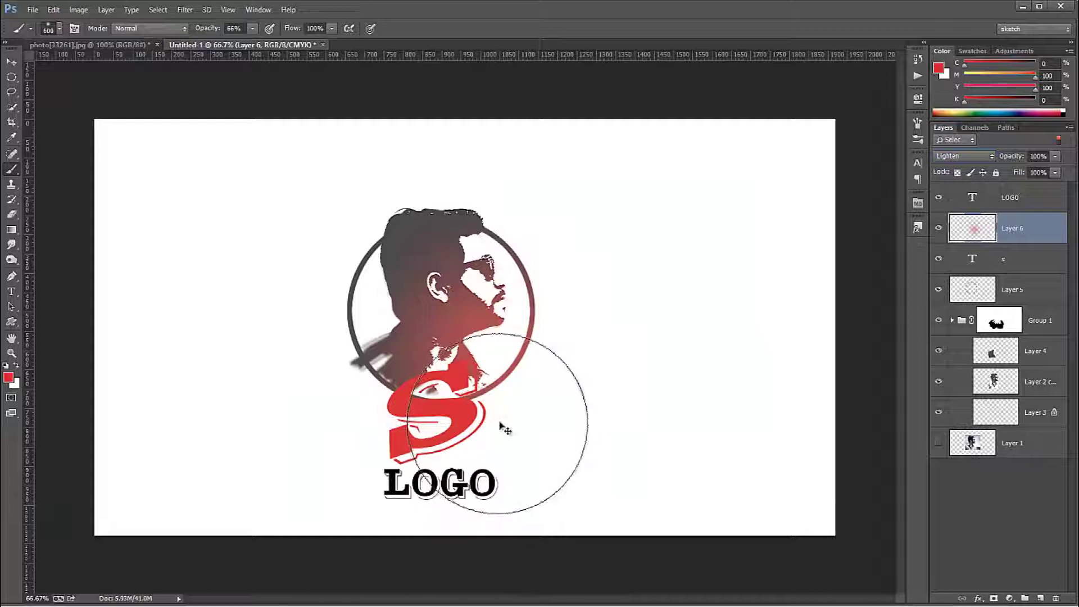
key("ctrl+bracketleft")
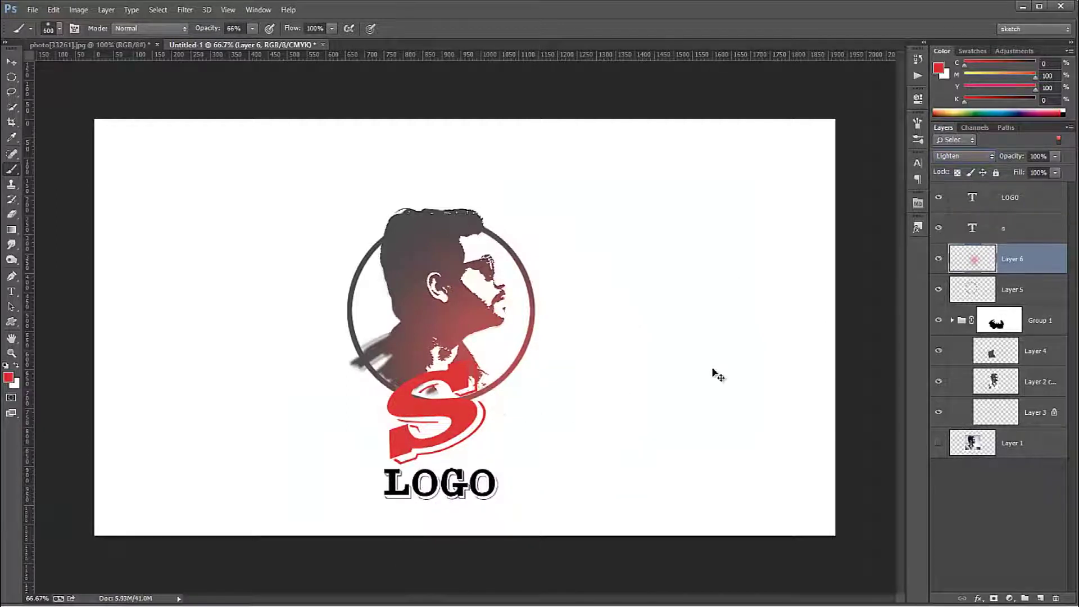
key("ctrl+bracketleft")
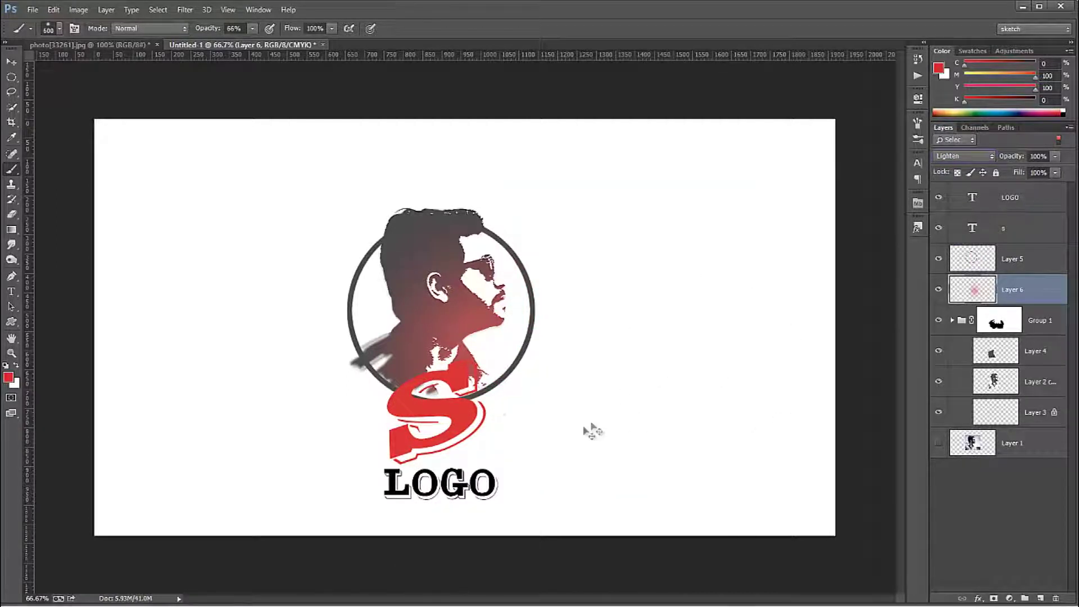
key("ctrl+t")
key("Return")
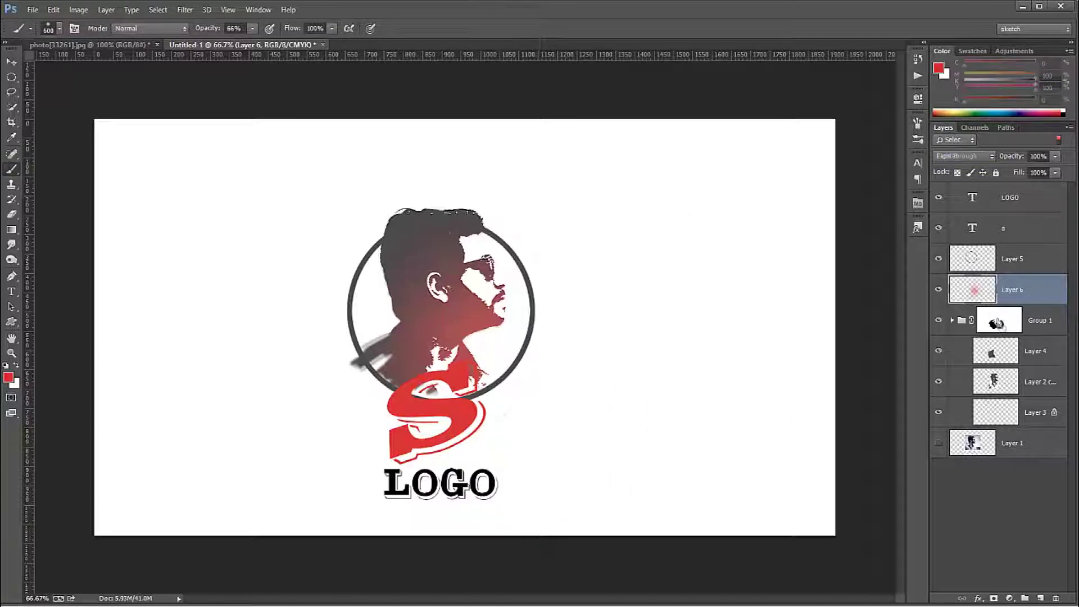
- On Group 1's mask, paint out the stray grey streak with a 70 px black brush
left_click(1000, 324)
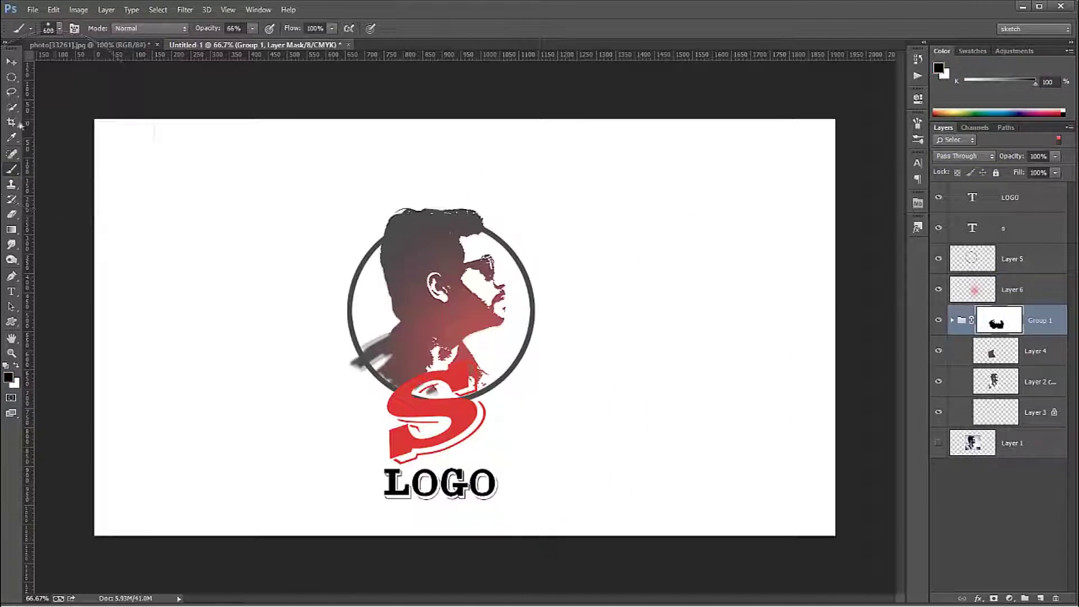
right_click(11, 168)
left_click(53, 165)
key("bracketleft")
key("bracketleft")
key("bracketleft")
key("bracketleft")
key("bracketleft")
key("bracketleft")
key("bracketleft")
key("bracketleft")
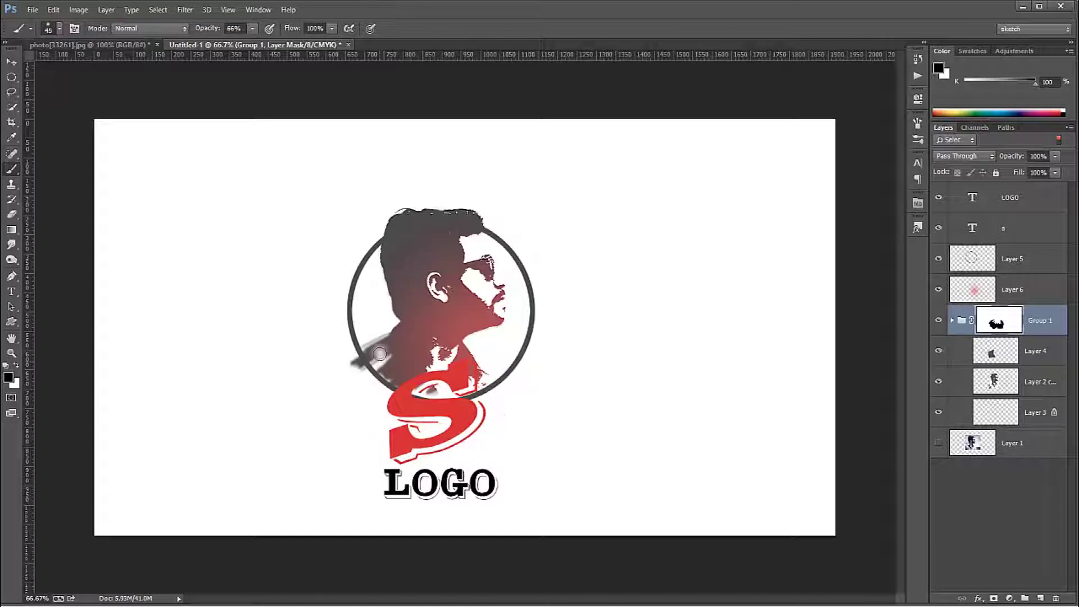
key("x")
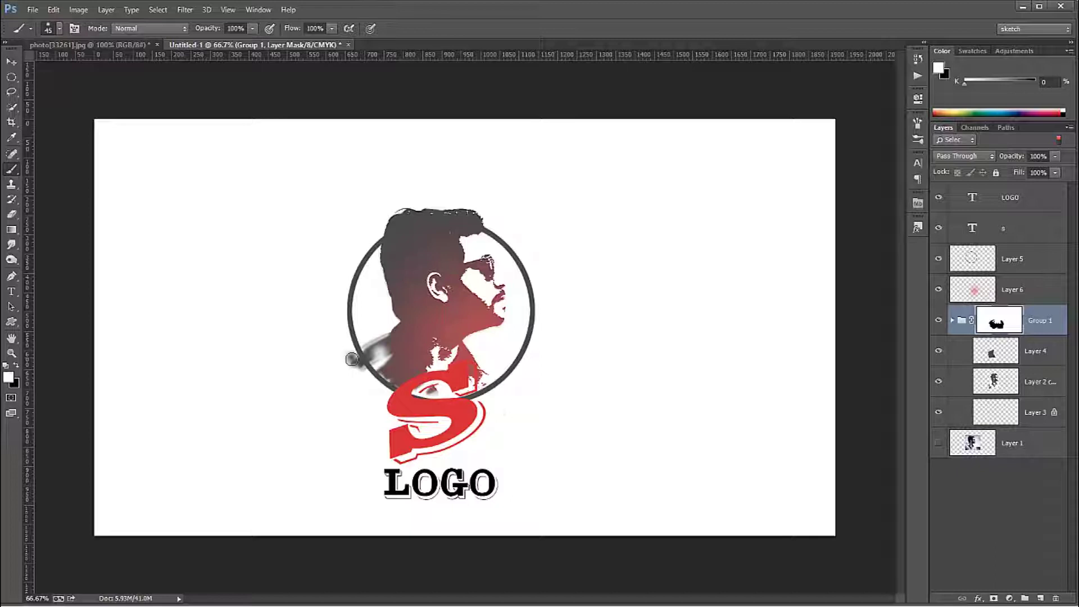
key("x")
left_click_drag(366, 375, 348, 354)
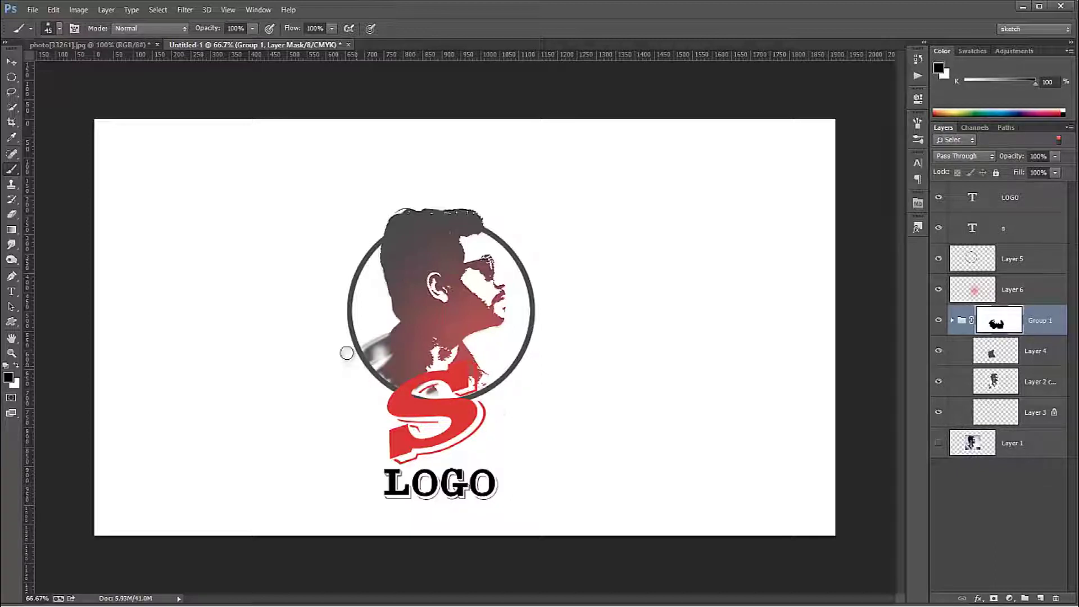
- Paint white on the mask to restore the shoulder detail
key("x")
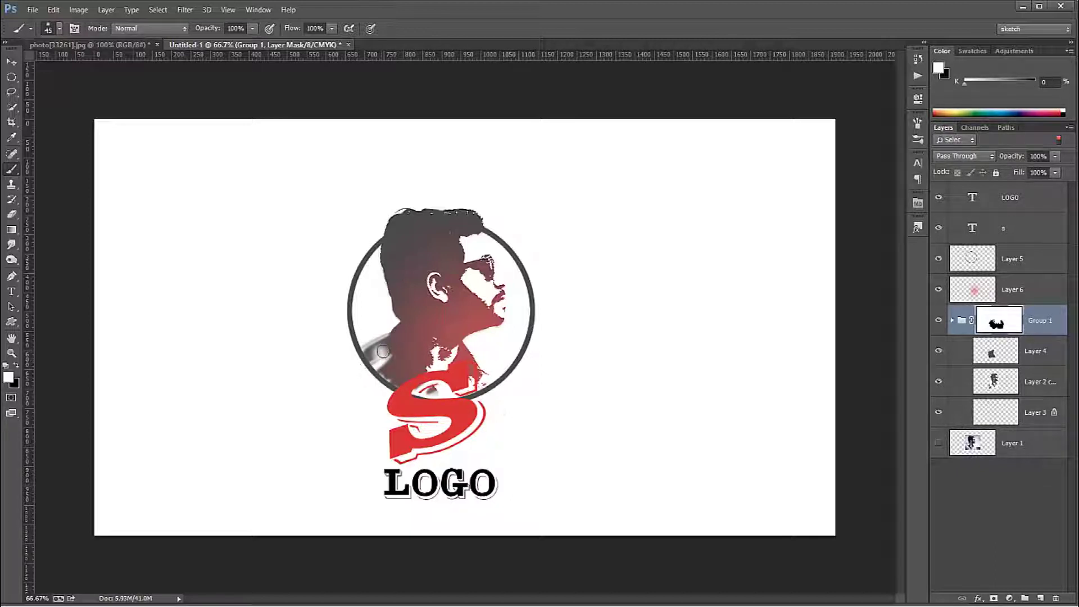
left_click_drag(385, 349, 372, 355)
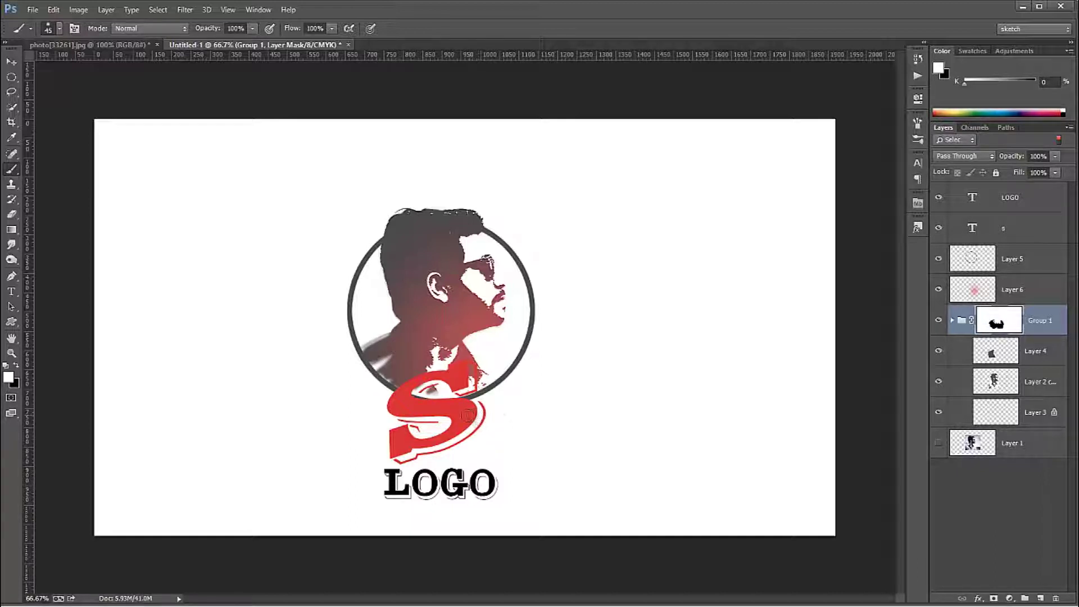
key("v")
left_click(1009, 233)
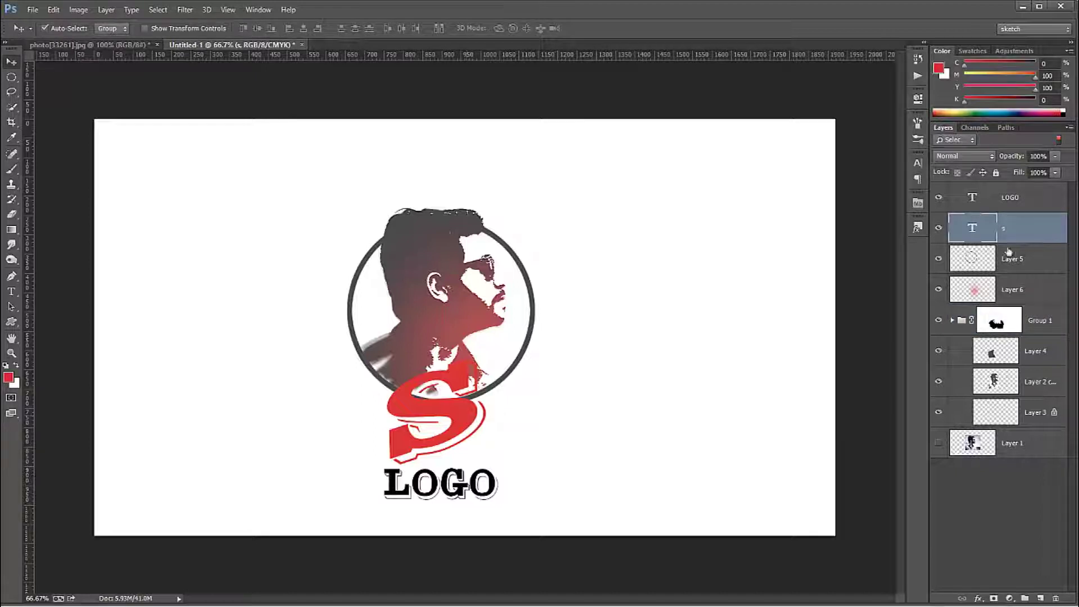
- Add an Outer Glow to the s layer: opacity 100%, spread 13%, size 35 px
double_click(1041, 234)
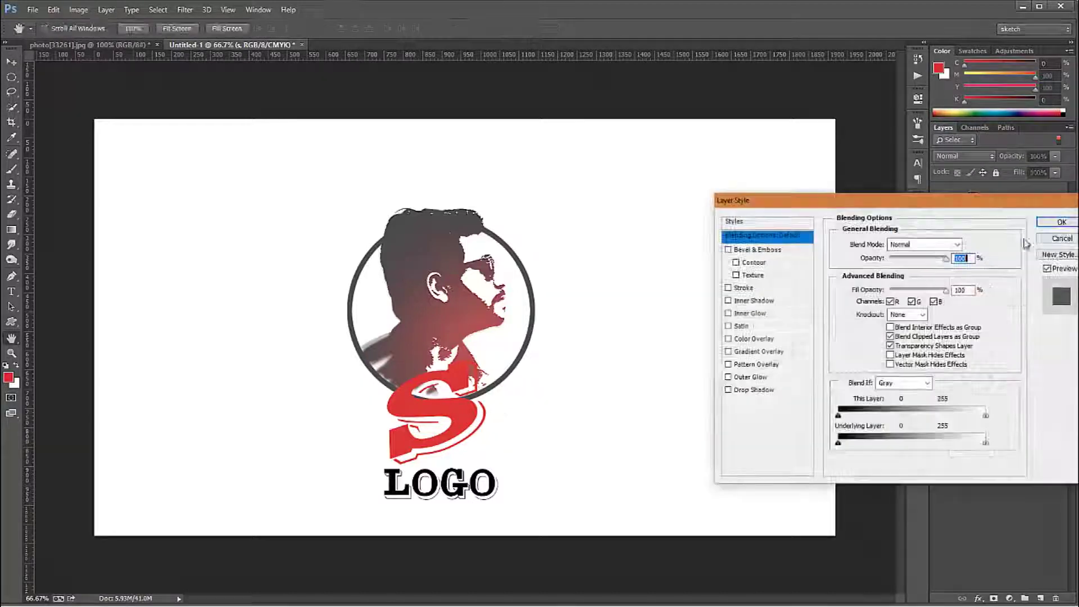
left_click(743, 377)
left_click_drag(884, 346, 898, 346)
left_click_drag(884, 334, 892, 336)
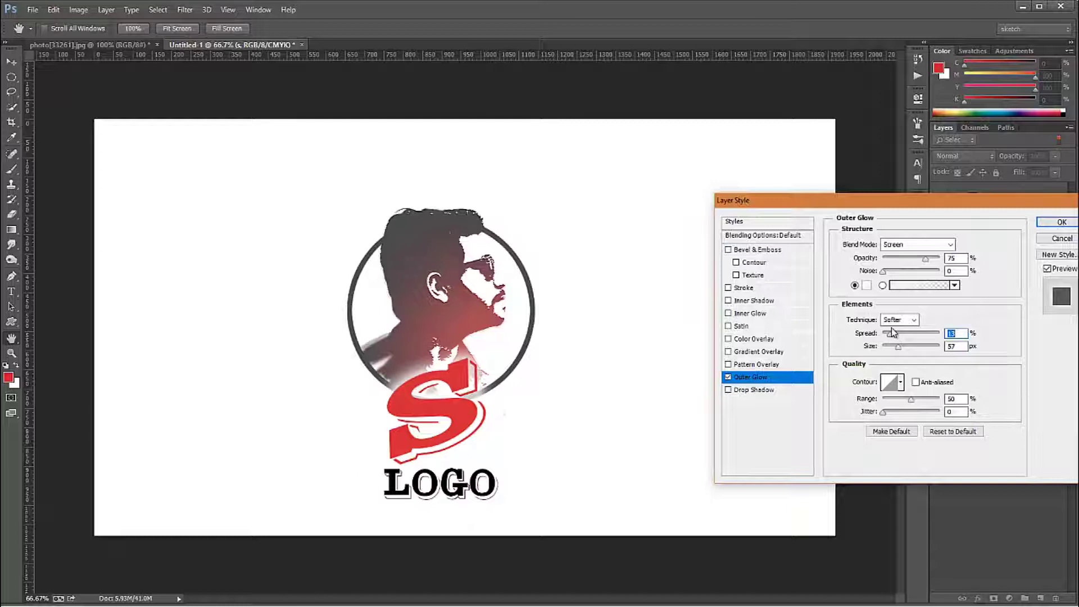
left_click_drag(925, 259, 944, 263)
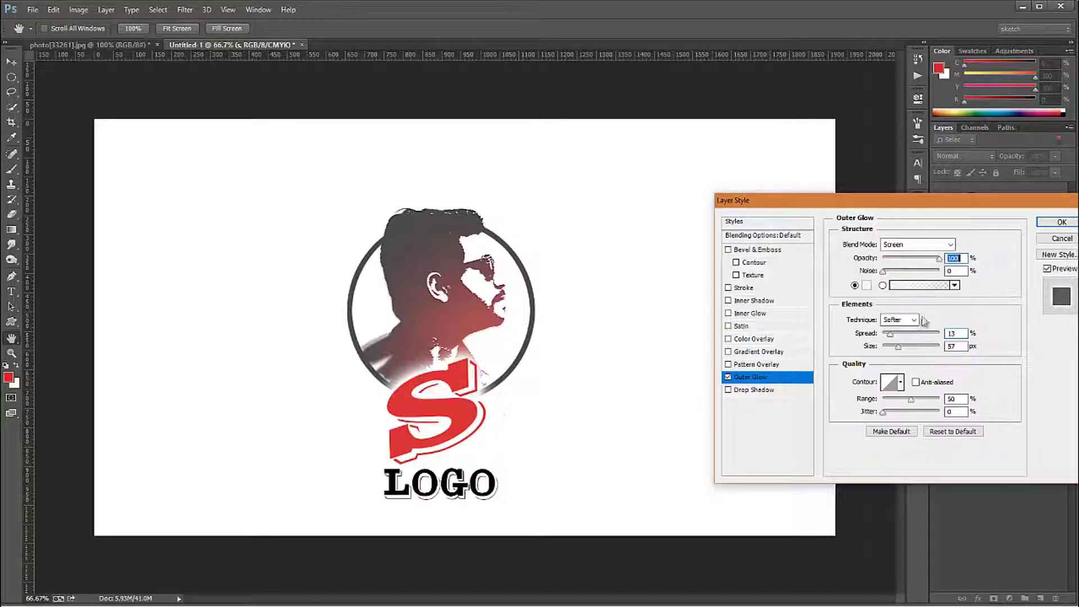
left_click_drag(899, 347, 894, 348)
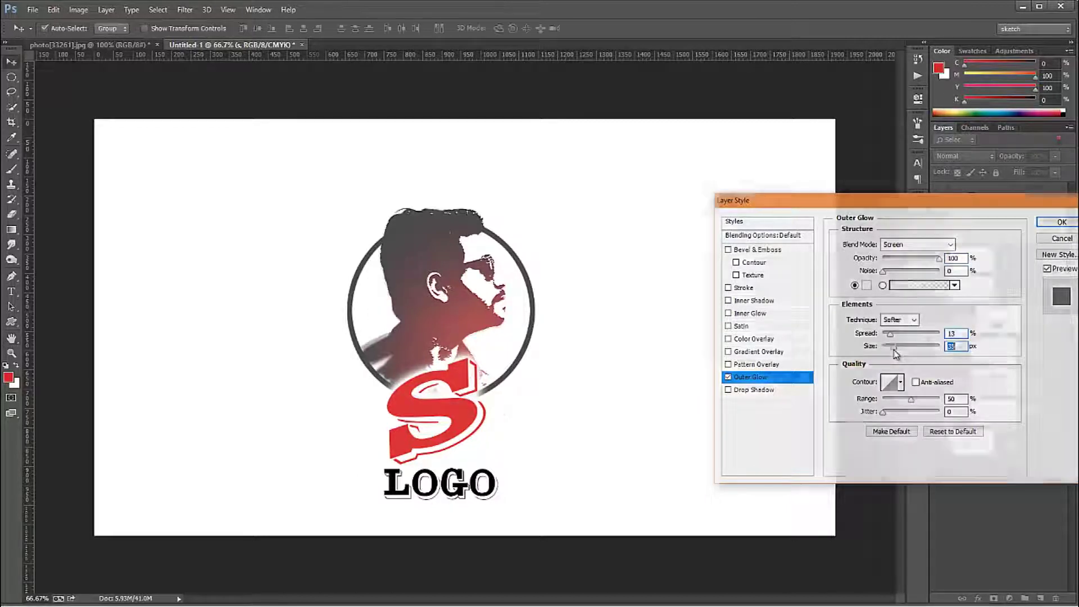
key("Return")
- Scale the S down slightly to about 98%
key("ctrl+t")
left_click_drag(487, 340, 506, 313)
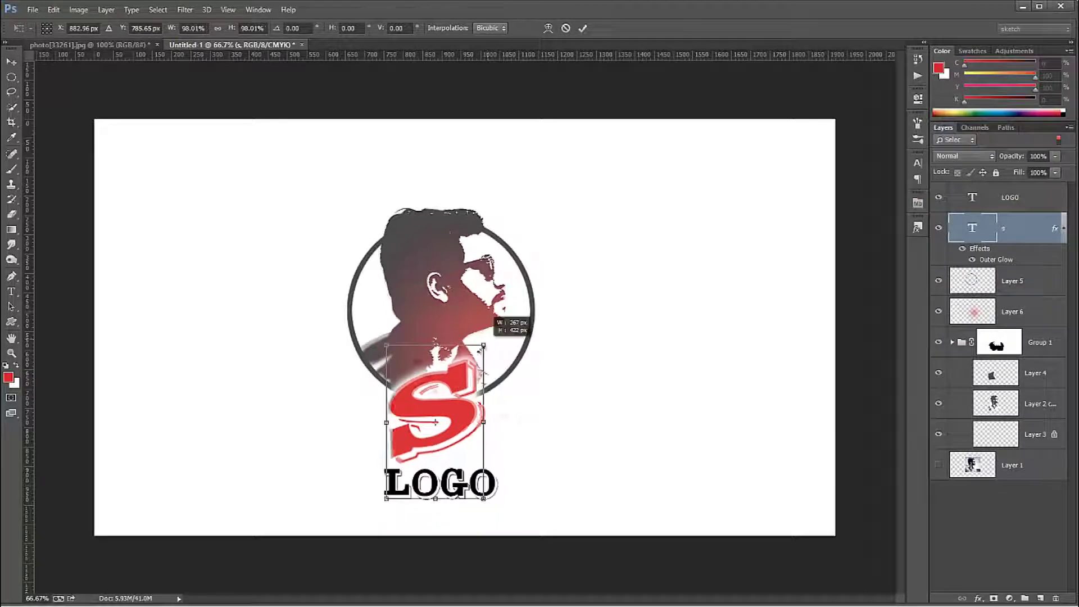
key("Return")
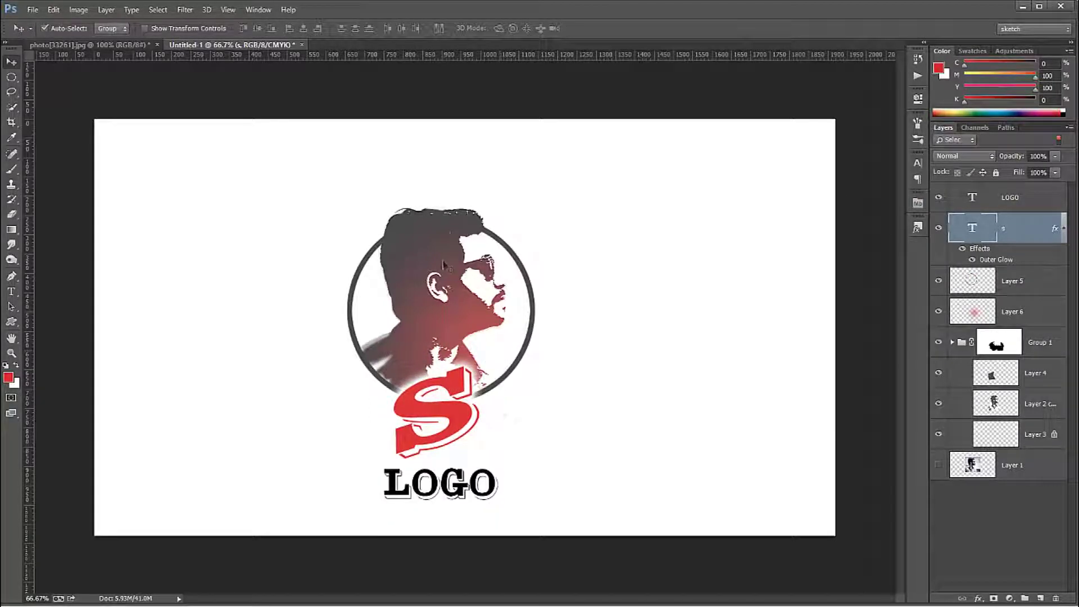
left_click(444, 260)
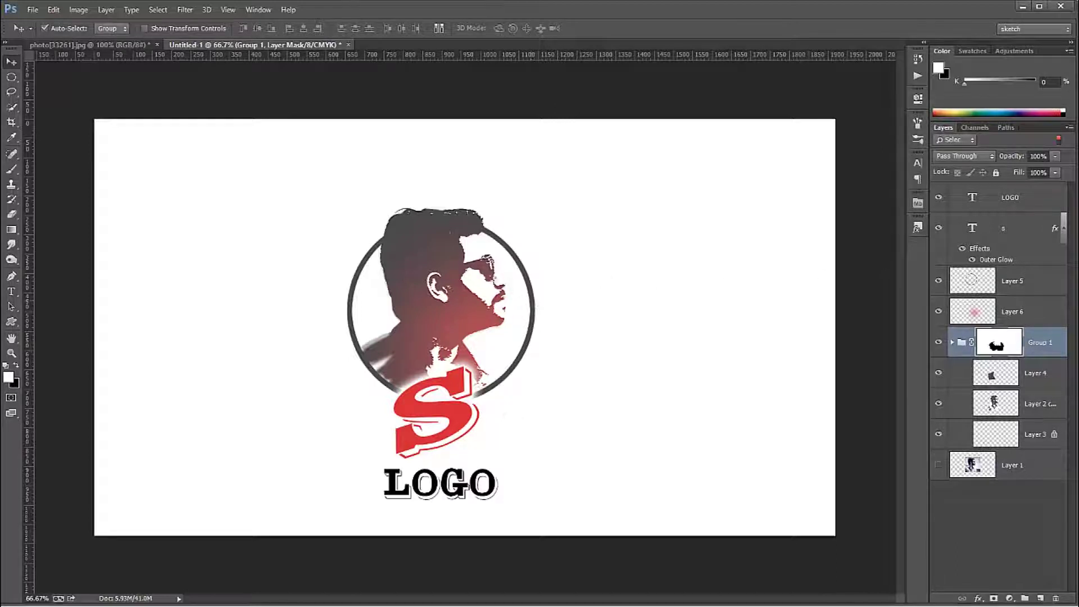
- Merge Layer 2 copy and Layer 4, then darken with Levels black input 33
left_click(1026, 351)
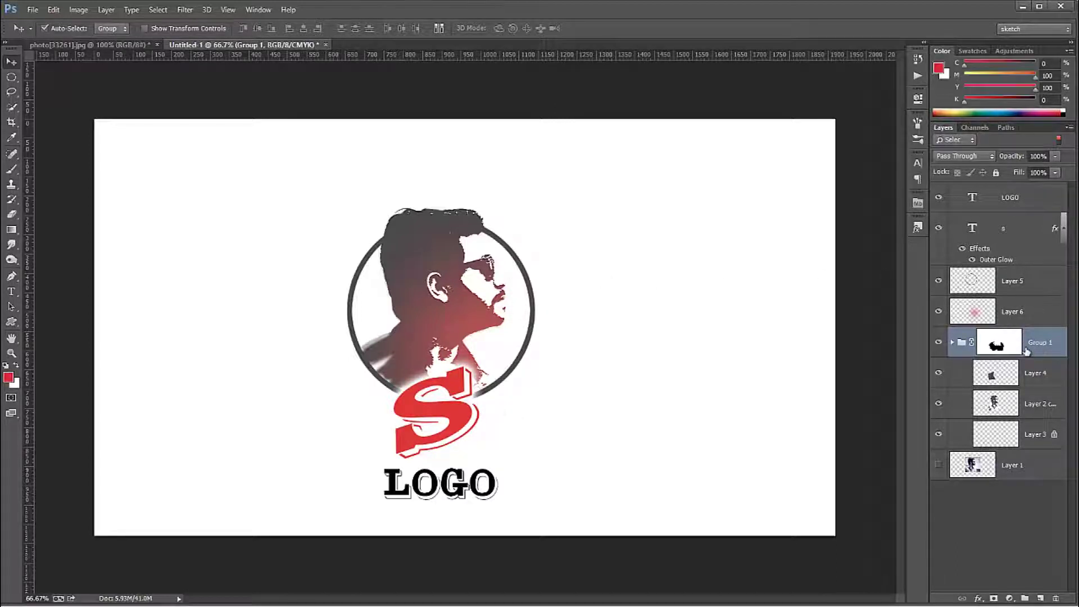
left_click(995, 409)
left_click(1044, 384, "shift")
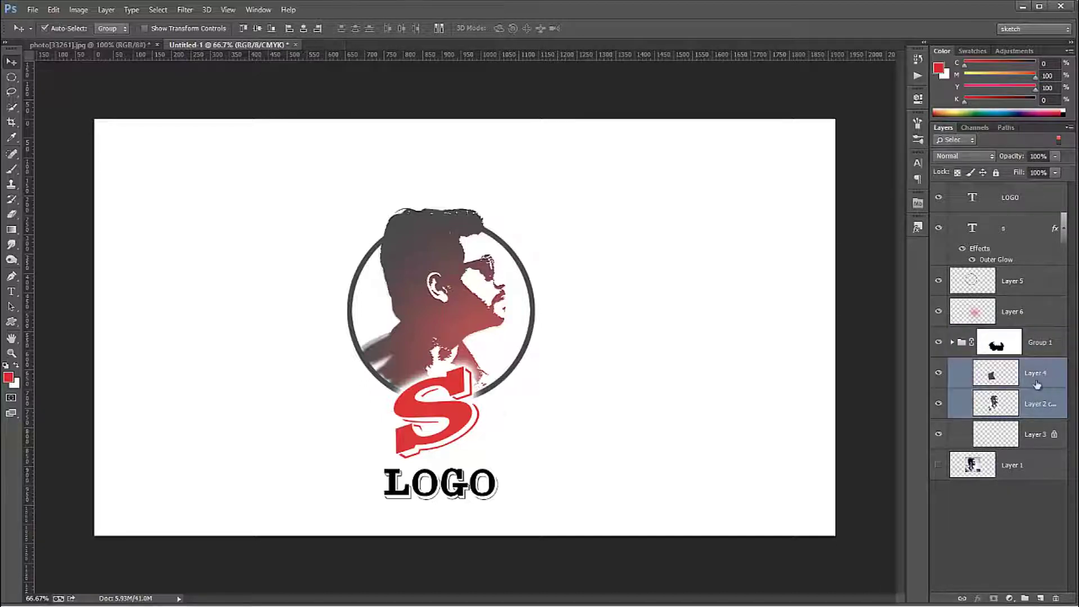
key("ctrl+e")
key("ctrl+l")
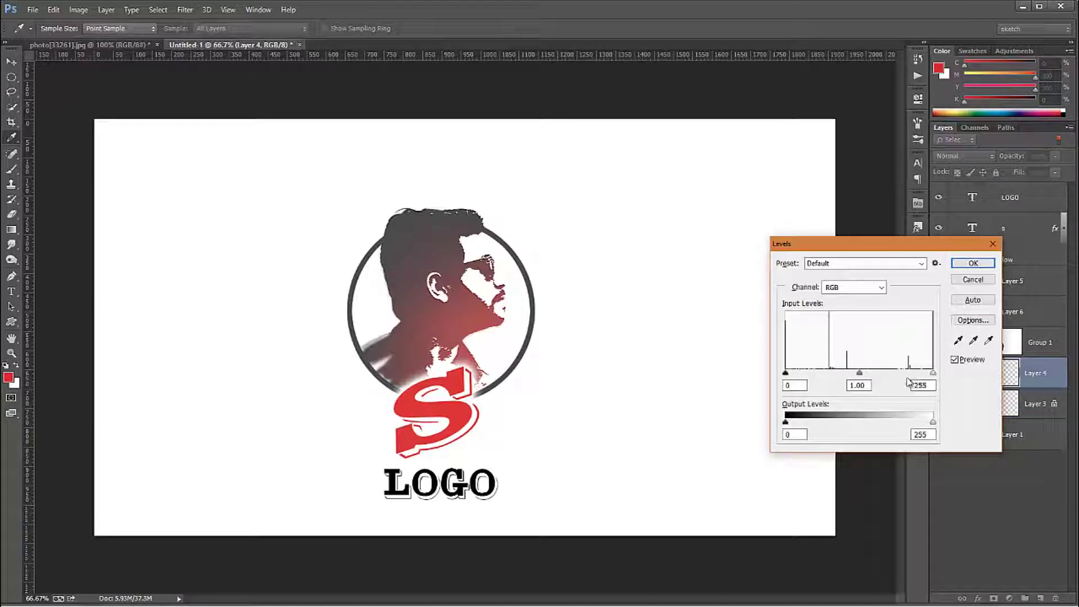
left_click_drag(786, 373, 805, 374)
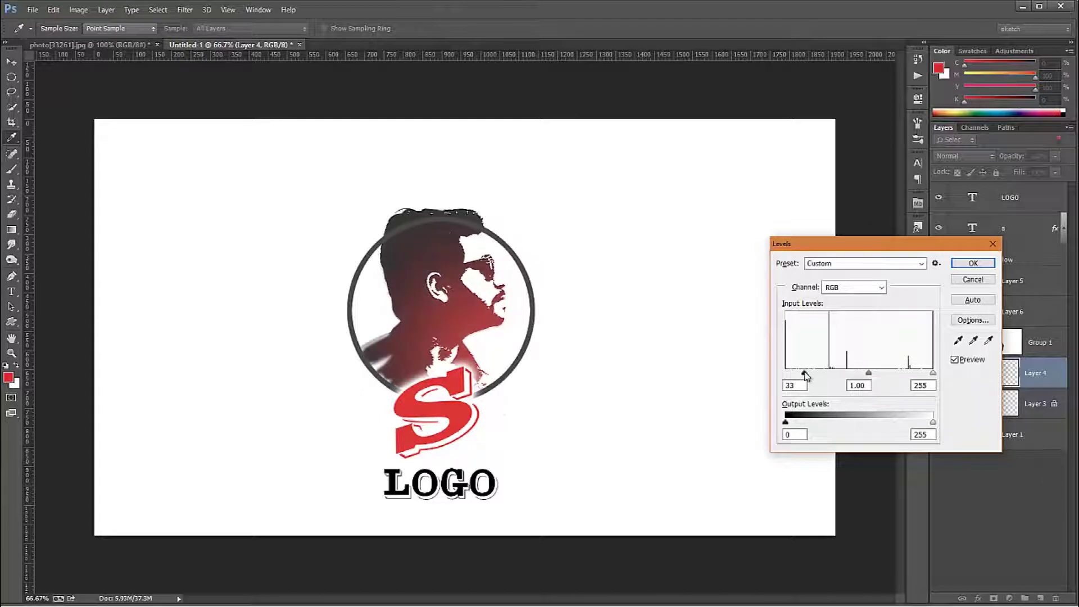
left_click(921, 385)
key("Return")
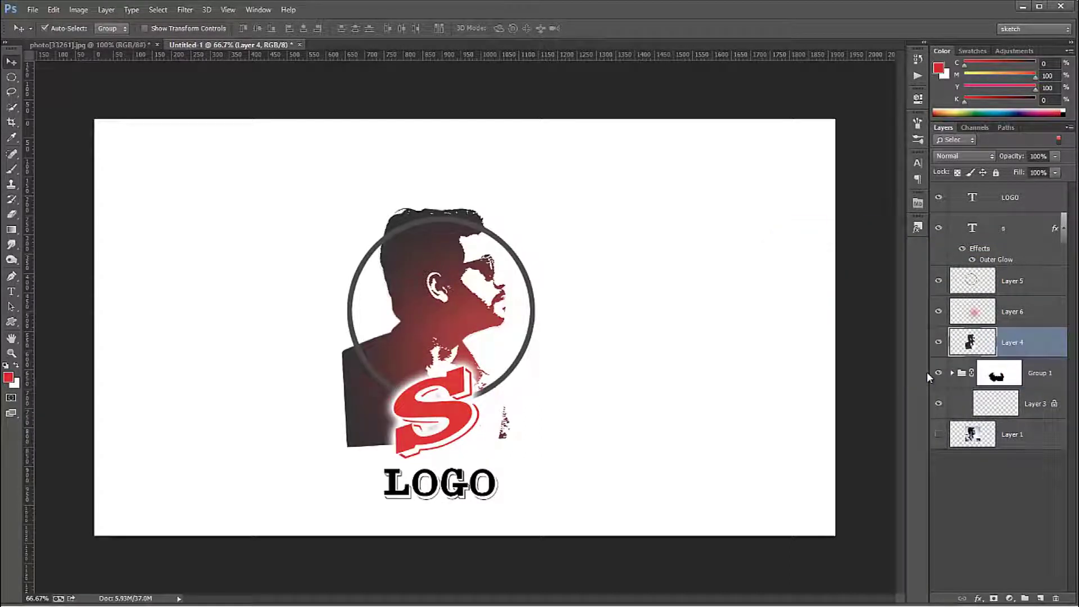
- Restack Layer 4 inside Group 1 so the jacket stays clipped to the circle
key("ctrl+bracketleft")
key("ctrl+bracketright")
key("ctrl+bracketleft")
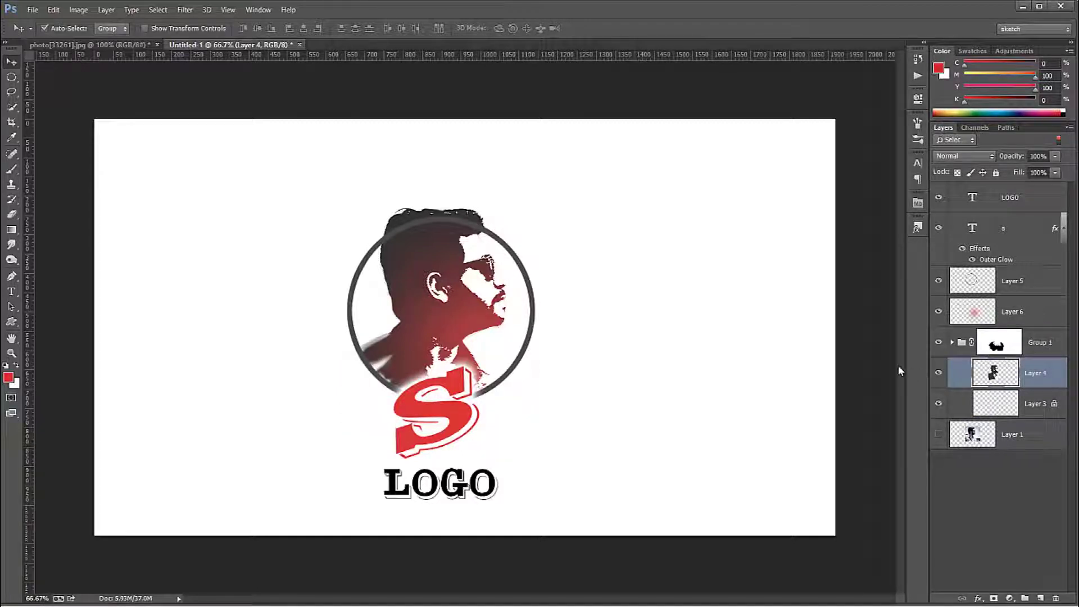
left_click(1021, 284)
key("ctrl+t")
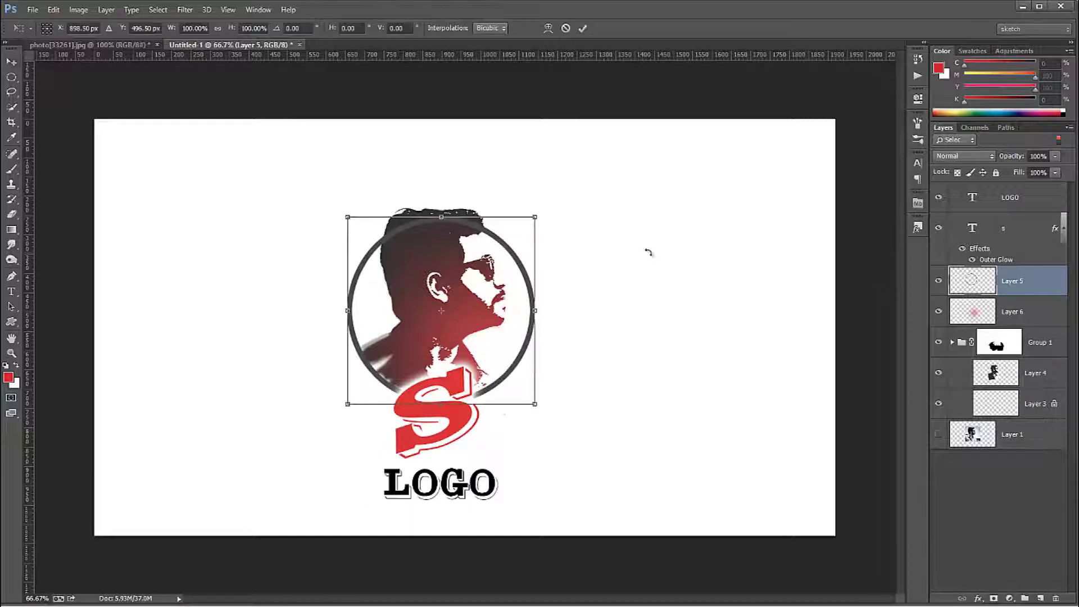
key("Return")
- Lock Layer 5's transparency, fill the ring black, and move it lower in the stack
key("d")
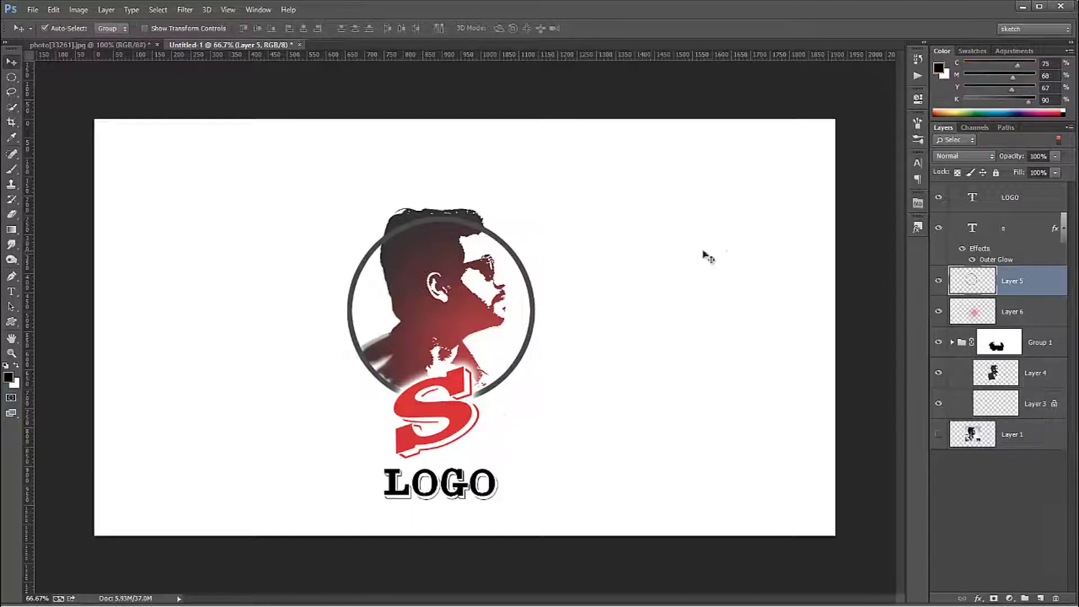
left_click(952, 176)
key("alt+BackSpace")
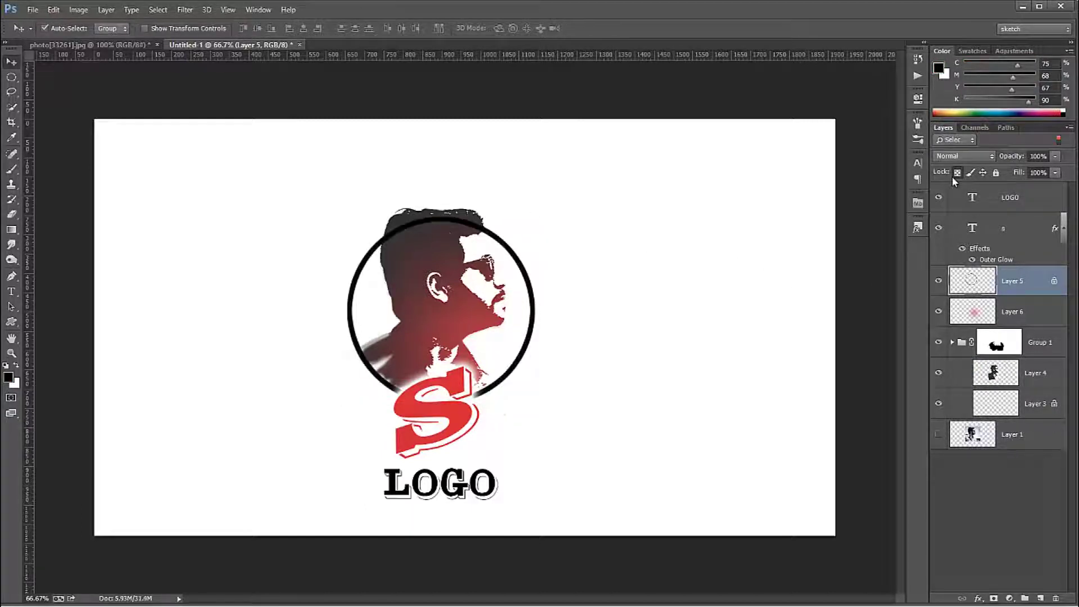
key("ctrl+t")
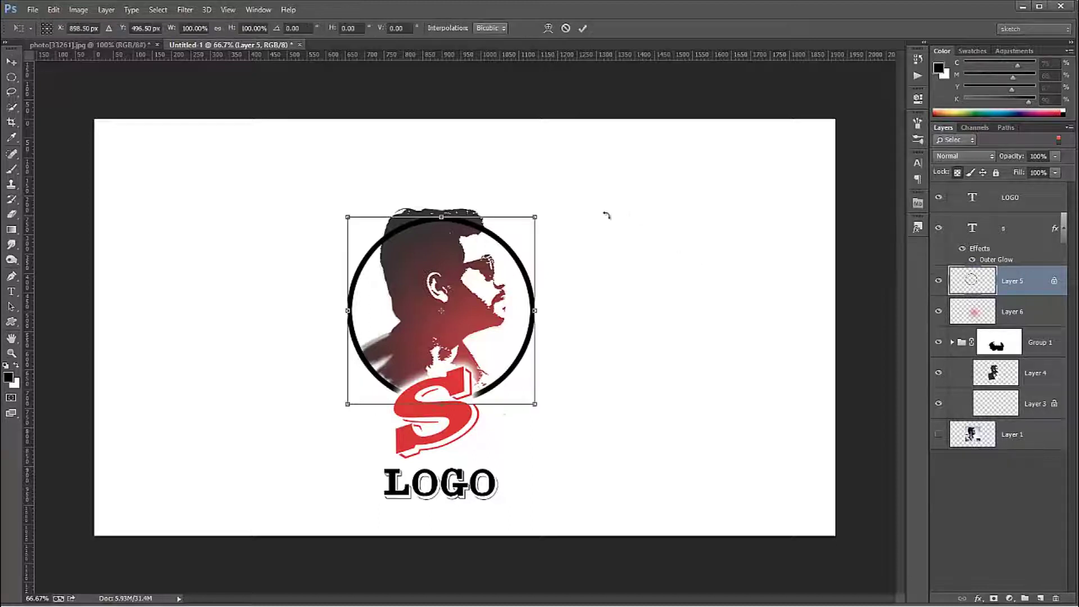
left_click_drag(534, 216, 559, 196)
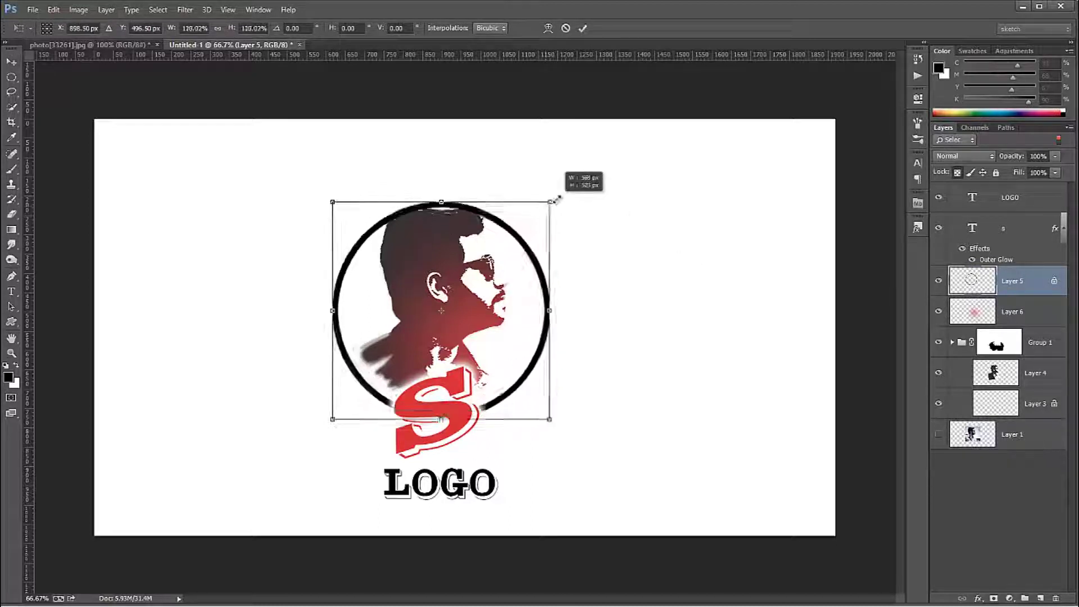
left_click_drag(559, 195, 528, 226)
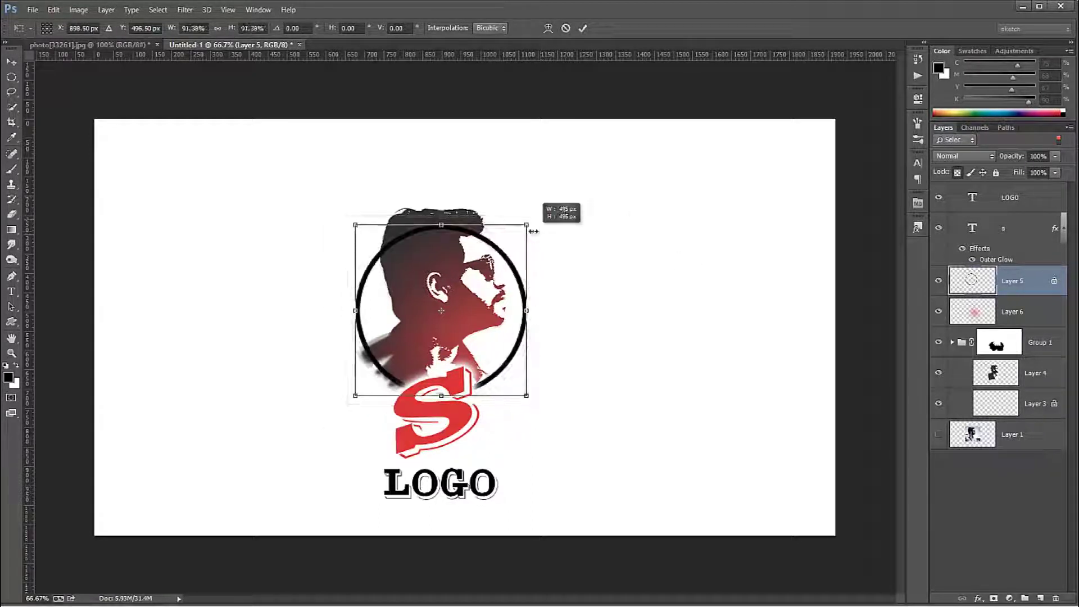
key("Return")
key("ctrl+bracketleft")
key("ctrl+bracketleft")
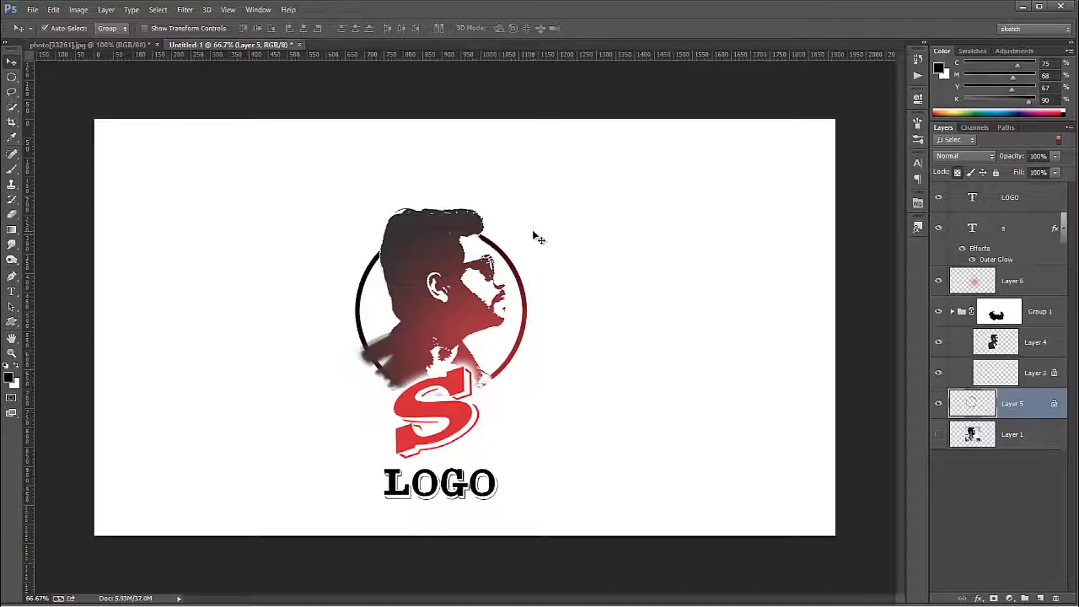
- Reposition the ring and enlarge it to about 110% around the portrait
key("ctrl+t")
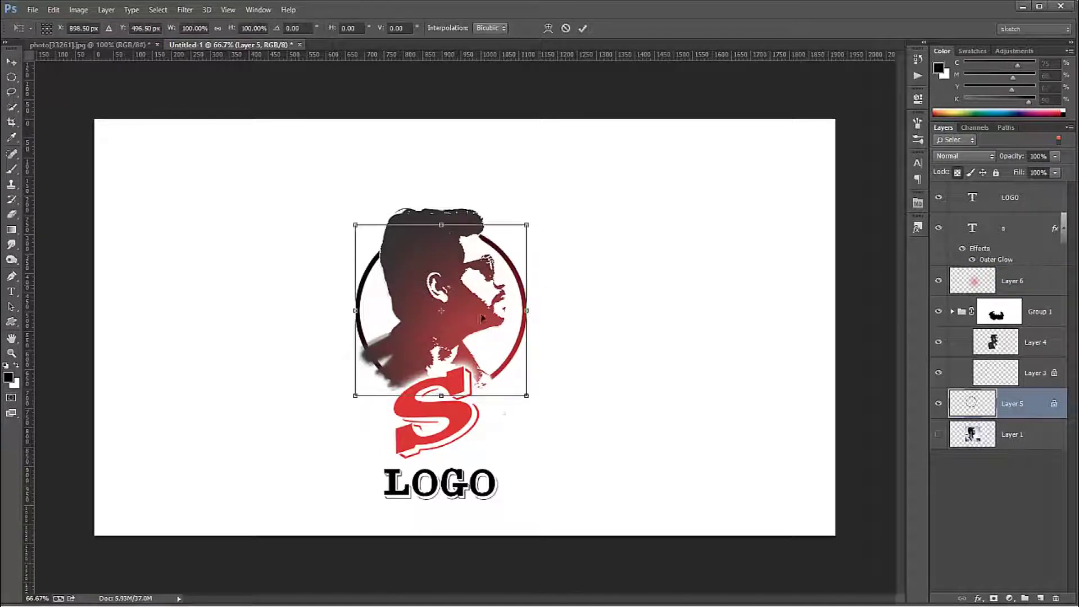
left_click_drag(480, 319, 480, 346)
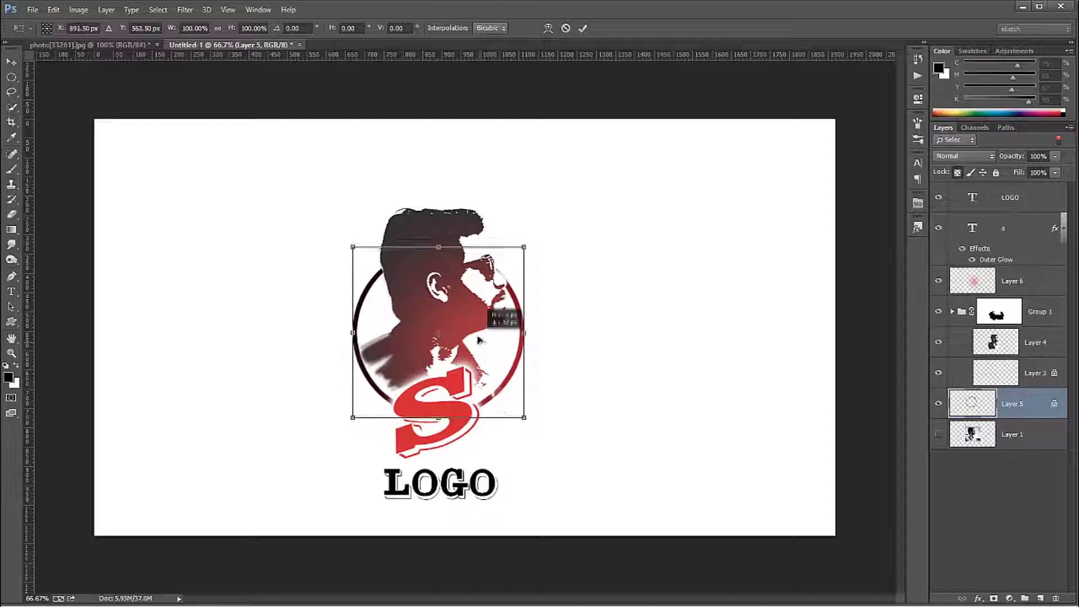
left_click_drag(481, 346, 474, 341)
left_click_drag(532, 237, 550, 228)
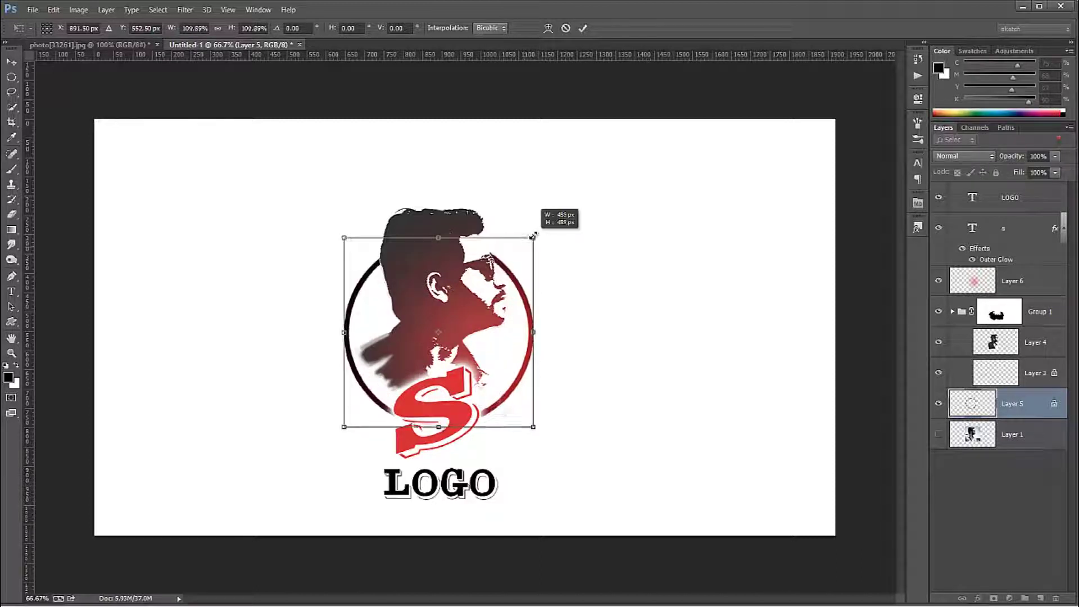
left_click_drag(461, 354, 461, 351)
key("Return")
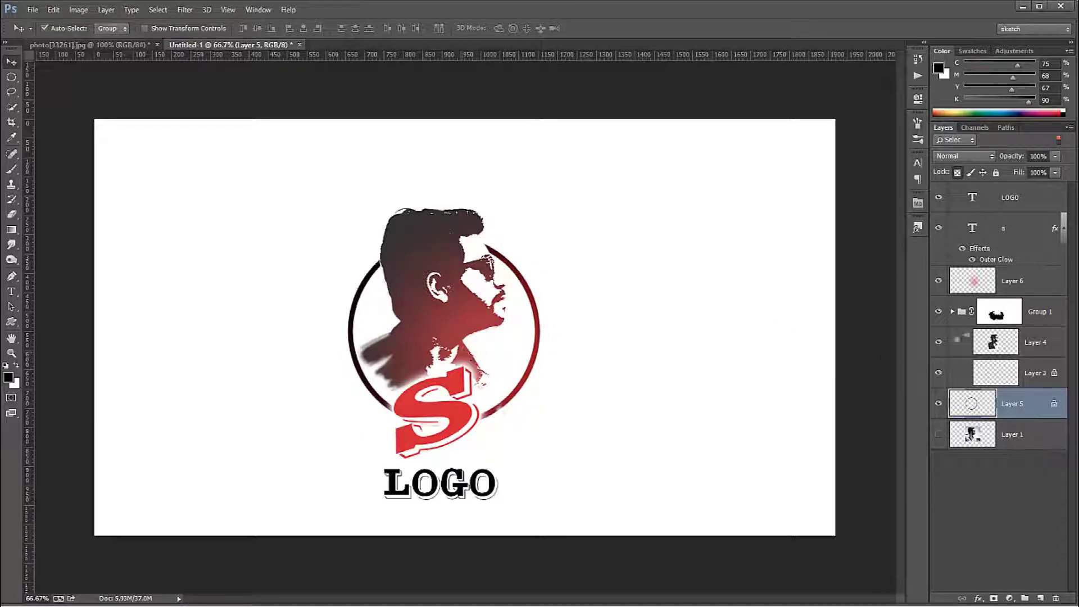
left_click(461, 352)
- Rotate Group 1 by -8.85° and shift it about 30 px lower inside the ring
key("ctrl+t")
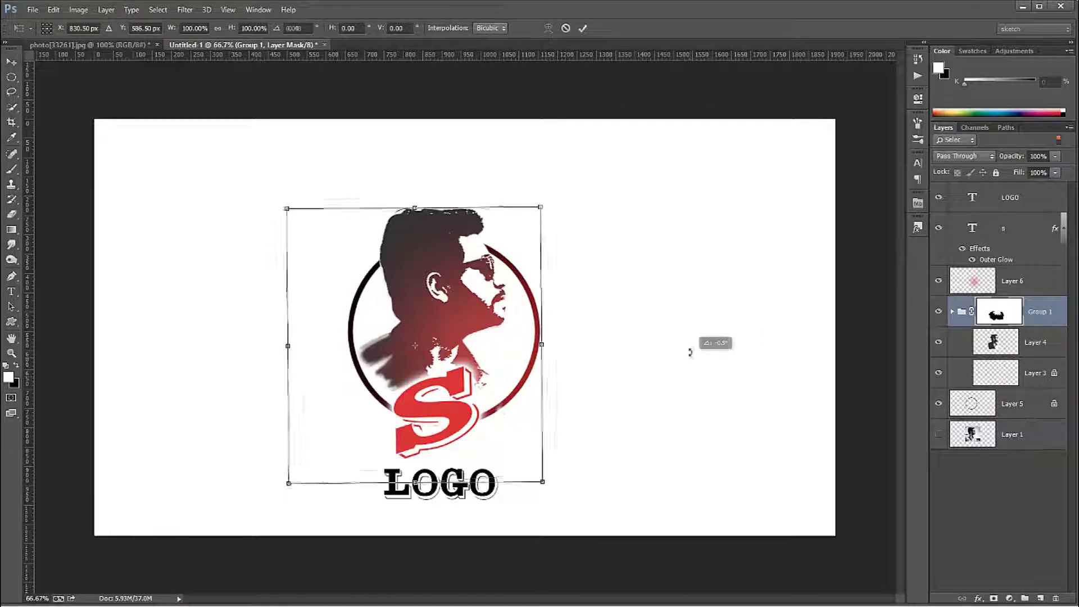
left_click_drag(692, 361, 627, 331)
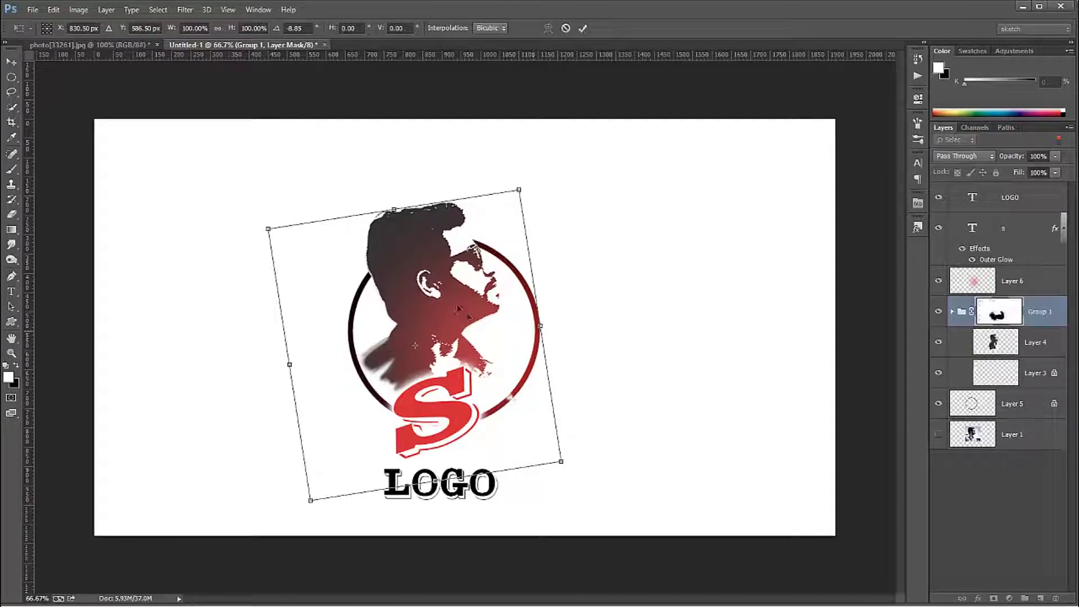
left_click_drag(459, 306, 461, 316)
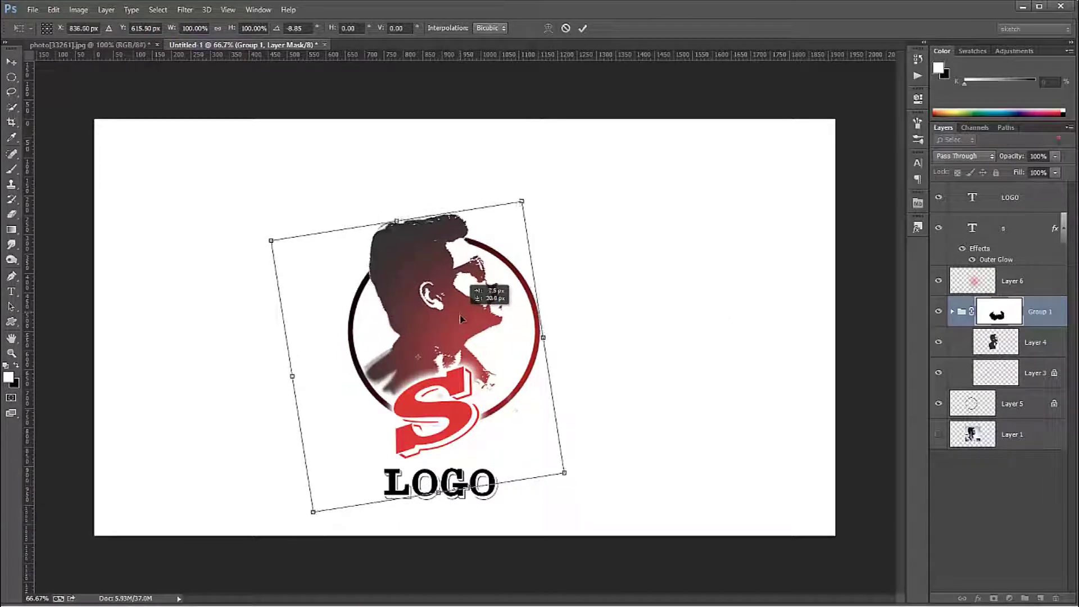
left_click_drag(461, 316, 461, 320)
key("Return")
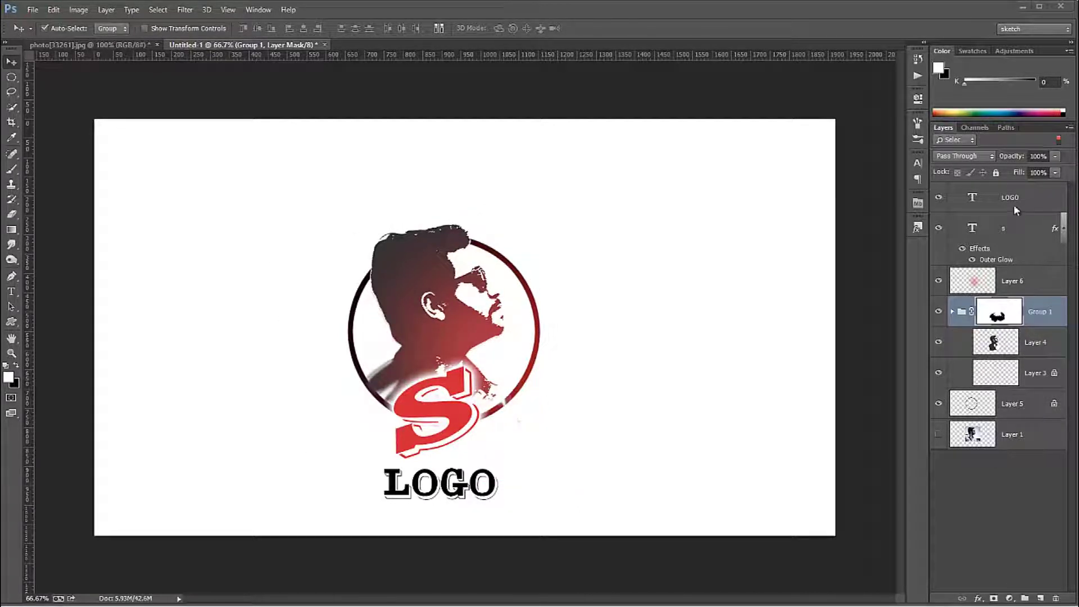
left_click_drag(1015, 210, 1011, 199)
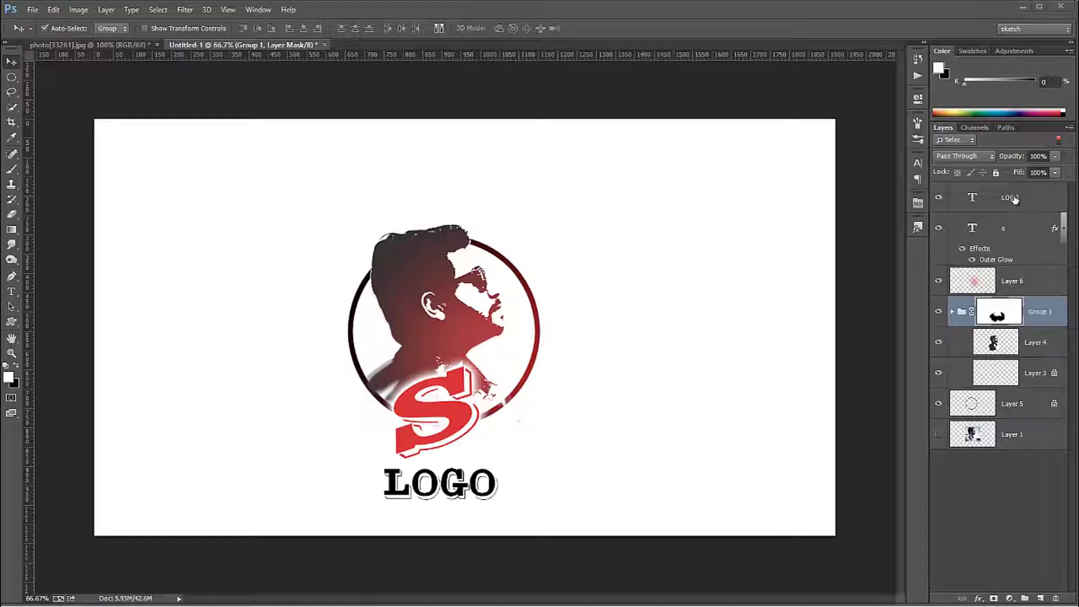
left_click(1023, 403, "shift")
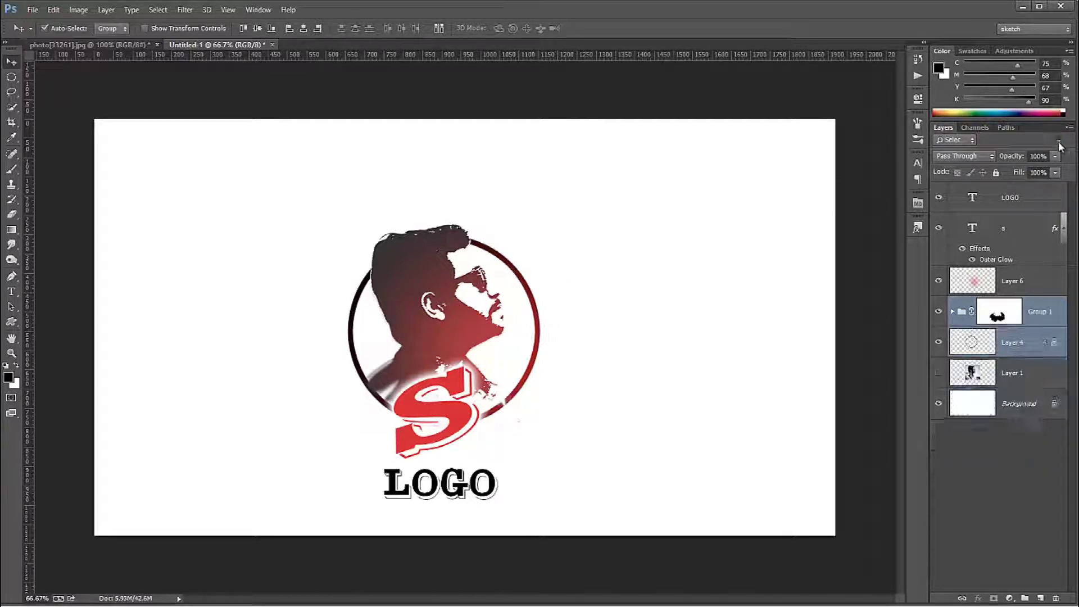
- Select the LOGO through portrait layers and move the whole logo up and right
left_click_drag(447, 295, 456, 294)
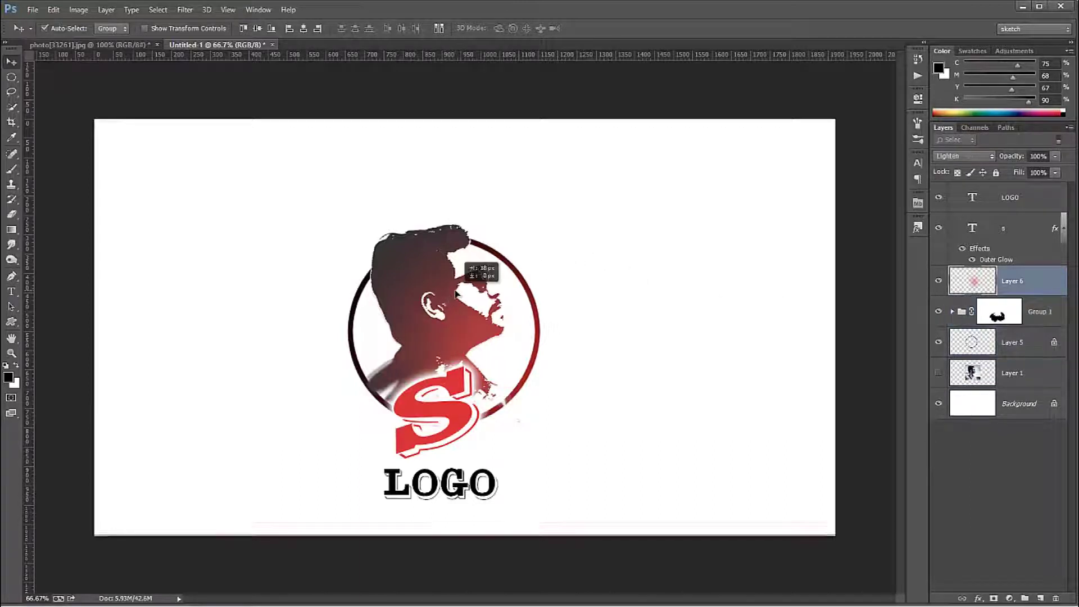
left_click(994, 200)
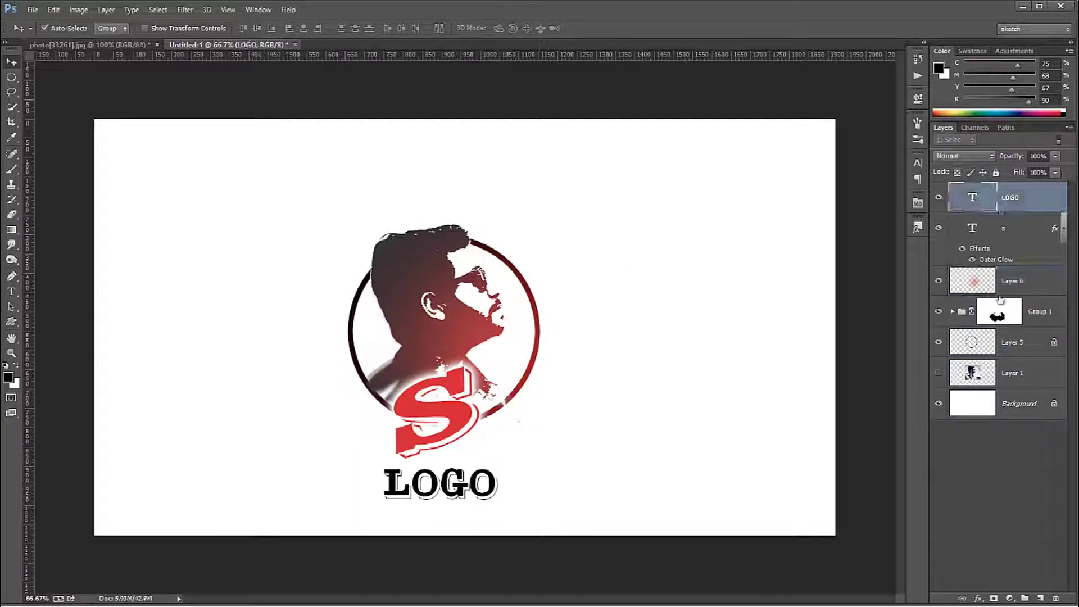
left_click(958, 368, "shift")
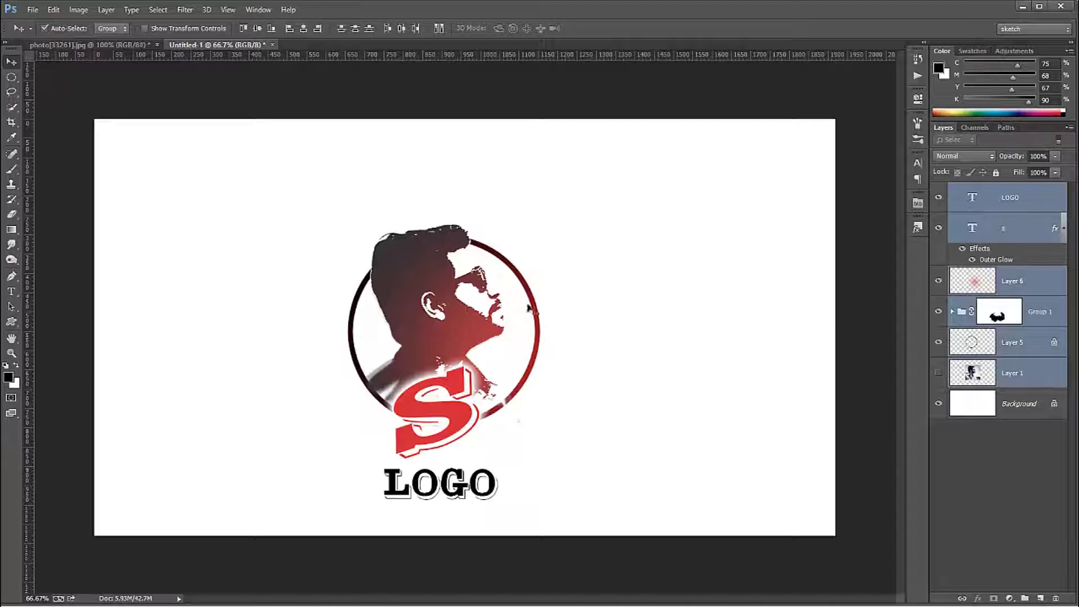
left_click_drag(422, 286, 451, 254)
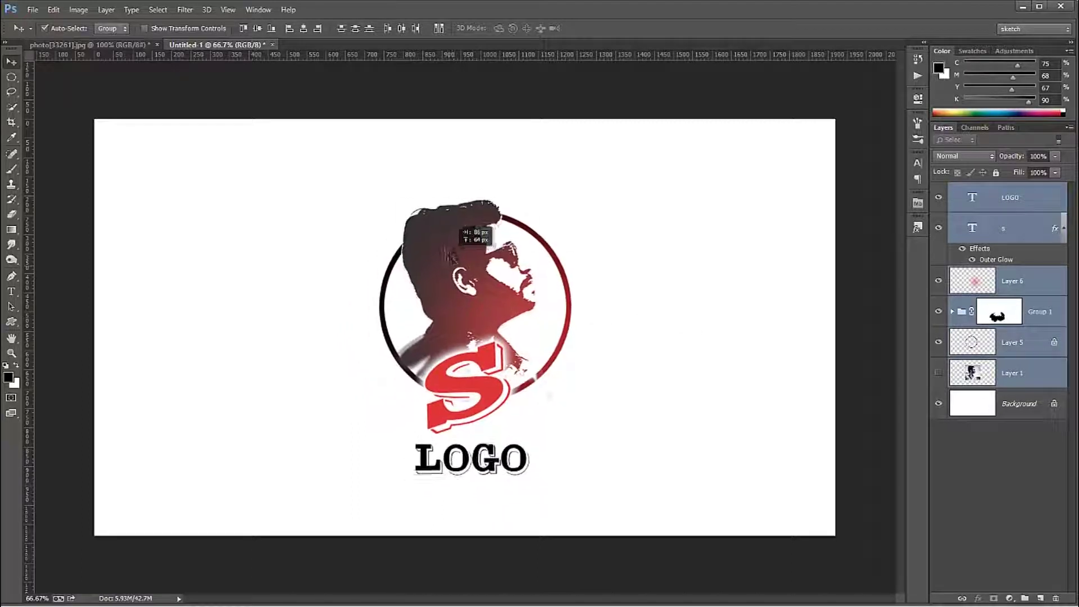
left_click_drag(451, 254, 453, 250)
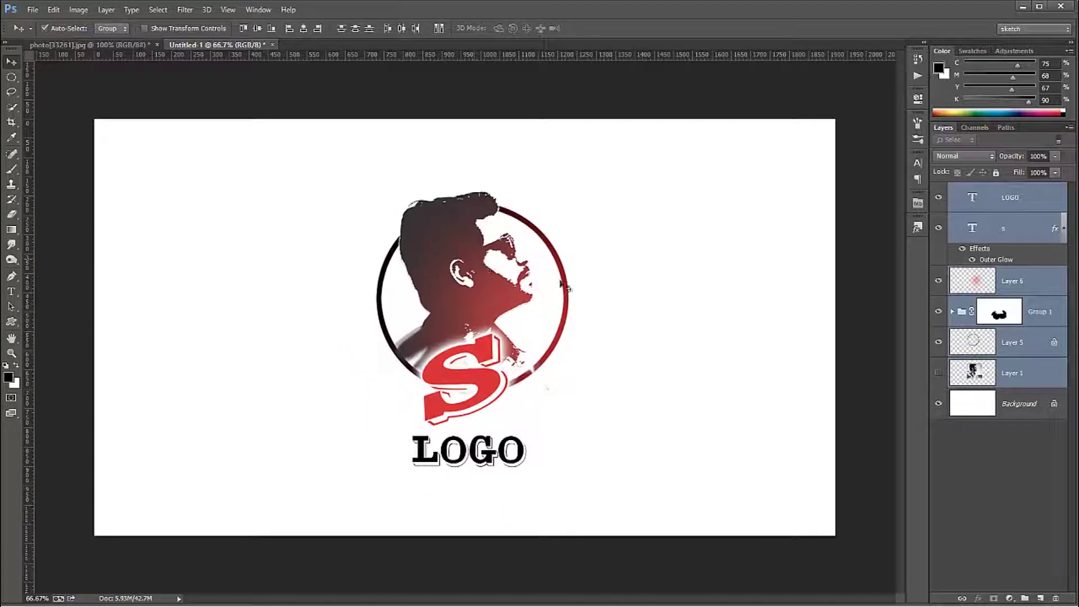
left_click(1012, 404)
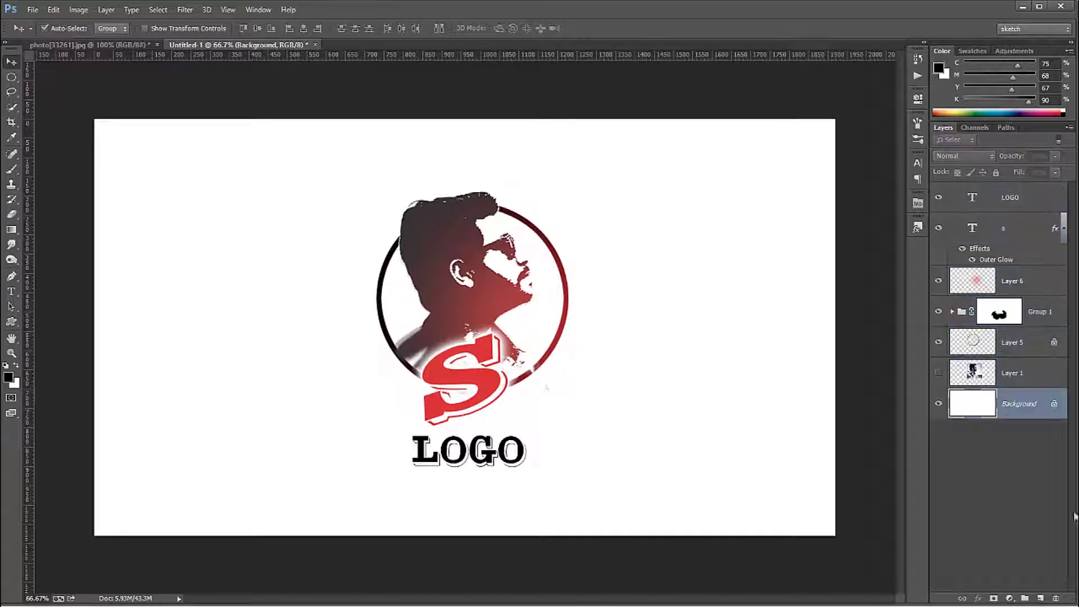
left_click(1011, 598)
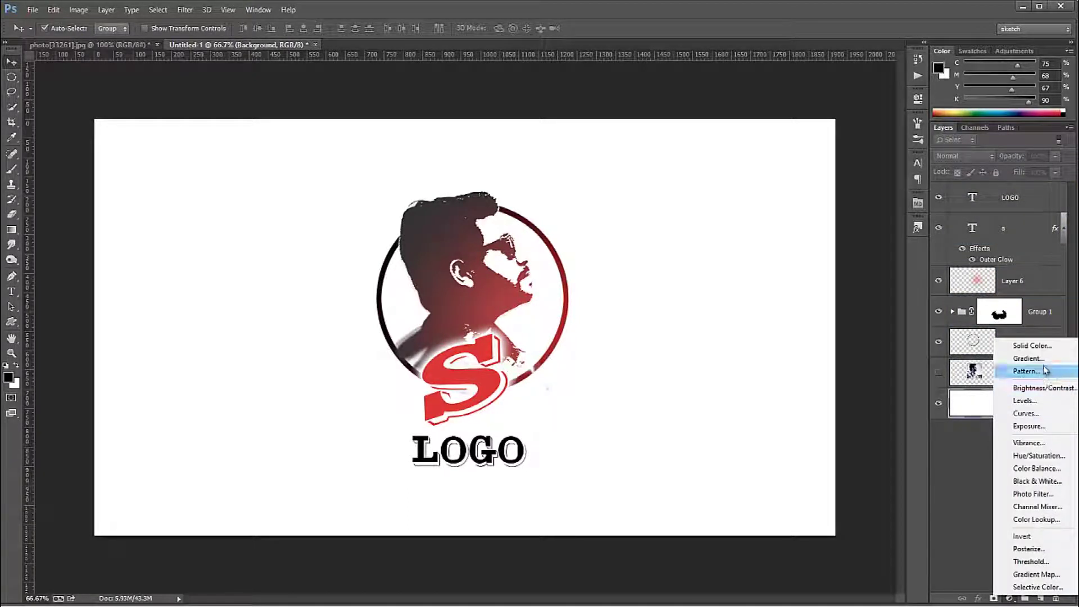
- Add a reversed radial Gradient Fill at 337% scale above the Background
left_click(1023, 358)
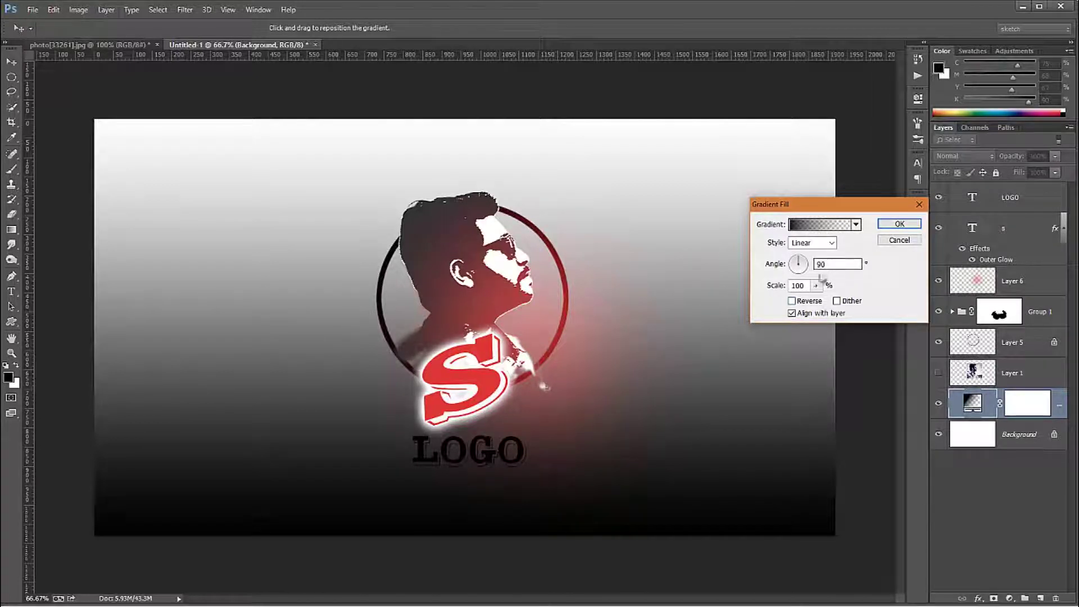
left_click_drag(816, 286, 836, 302)
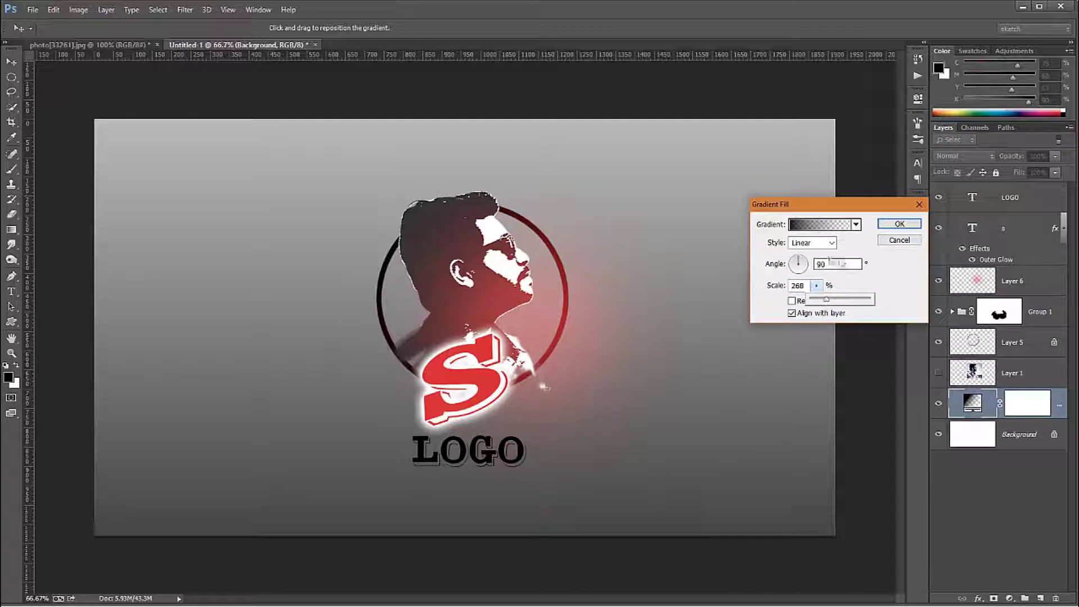
left_click(831, 242)
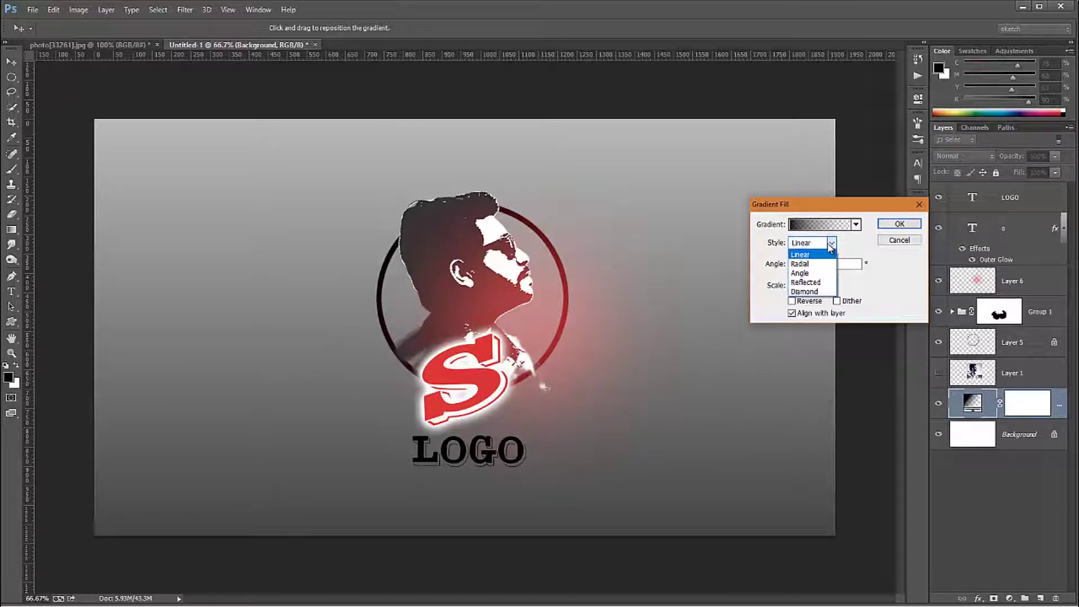
left_click(814, 264)
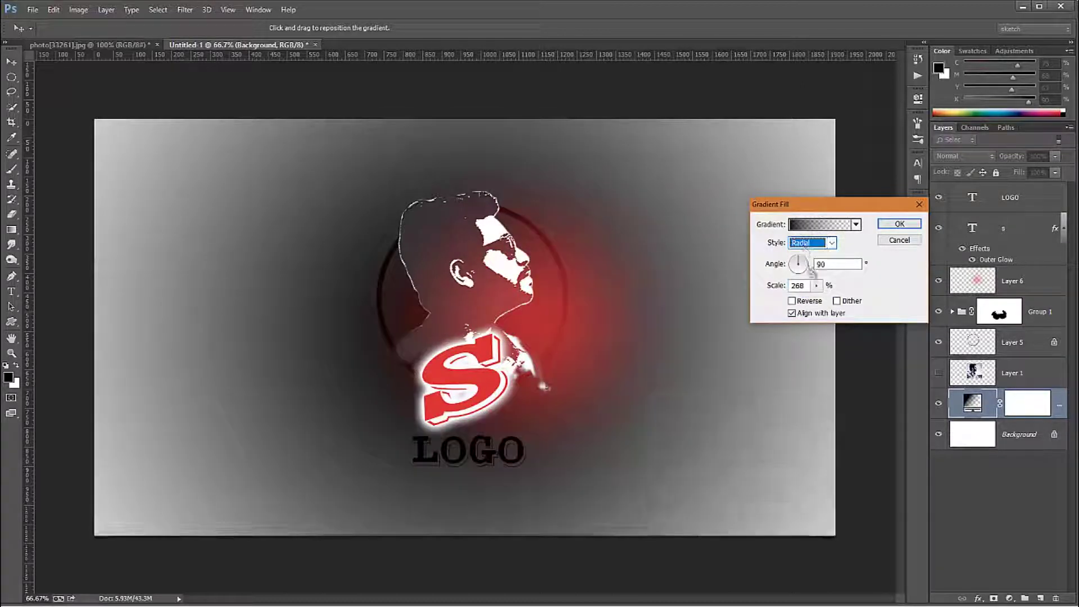
left_click(807, 301)
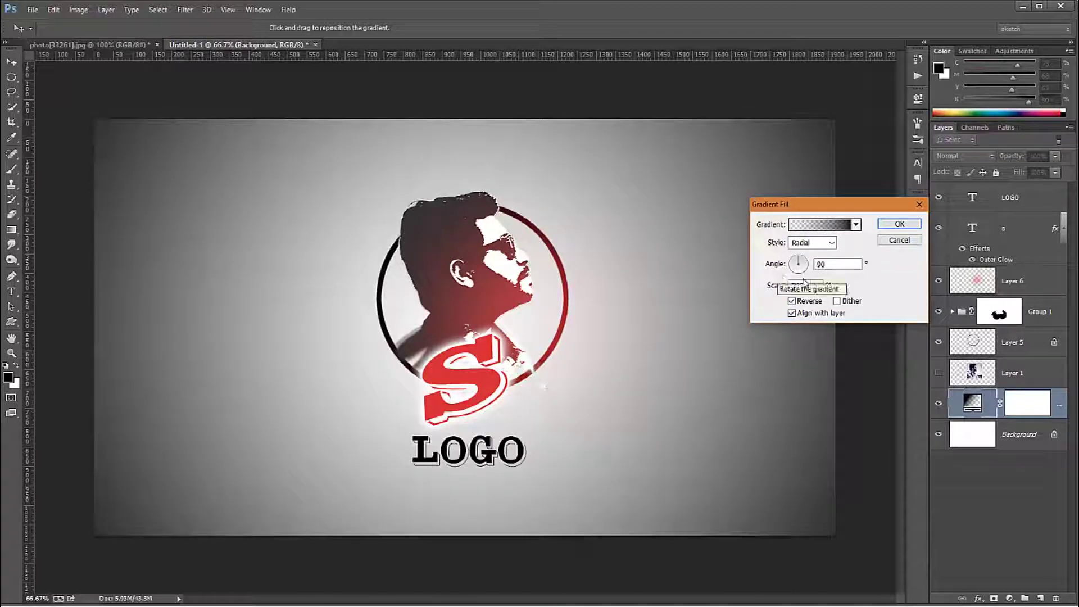
left_click_drag(822, 304, 829, 302)
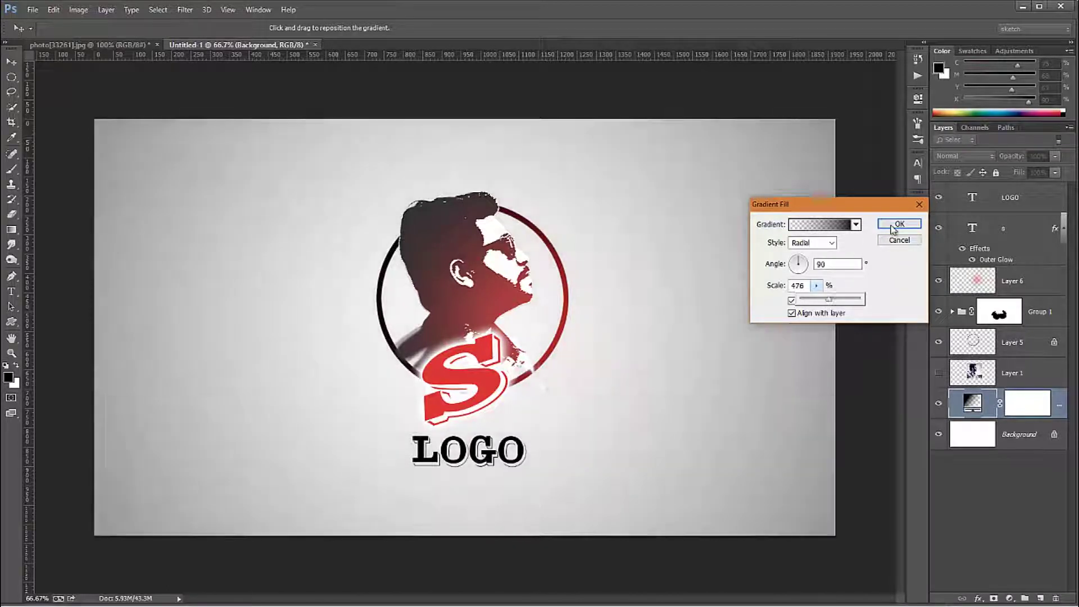
left_click(894, 228)
left_click(281, 205)
- Switch to the Brush tool with black as the painting colour
left_click(13, 171)
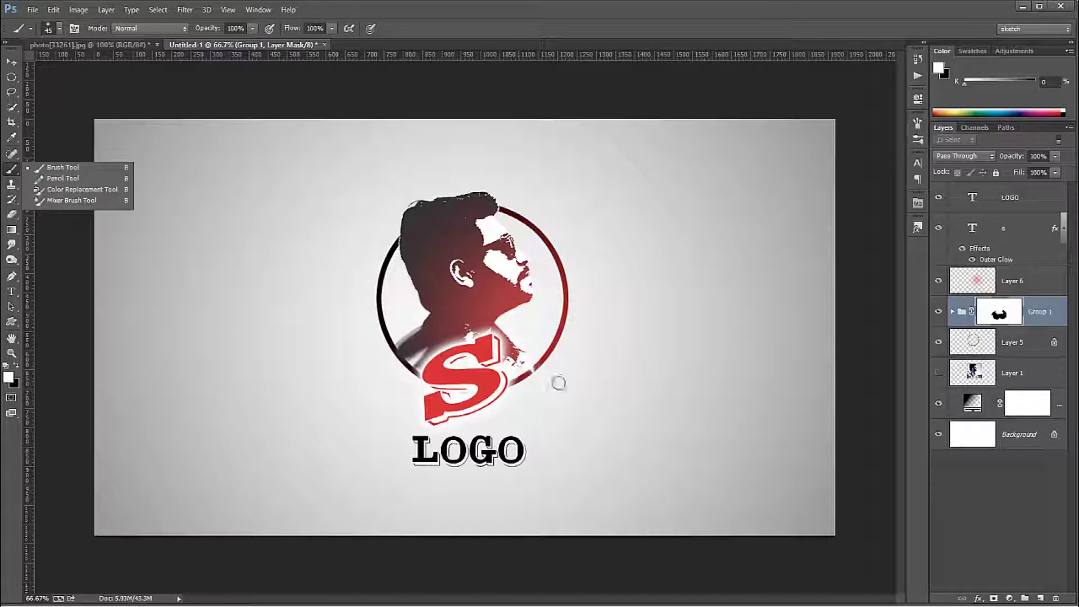
left_click(537, 371)
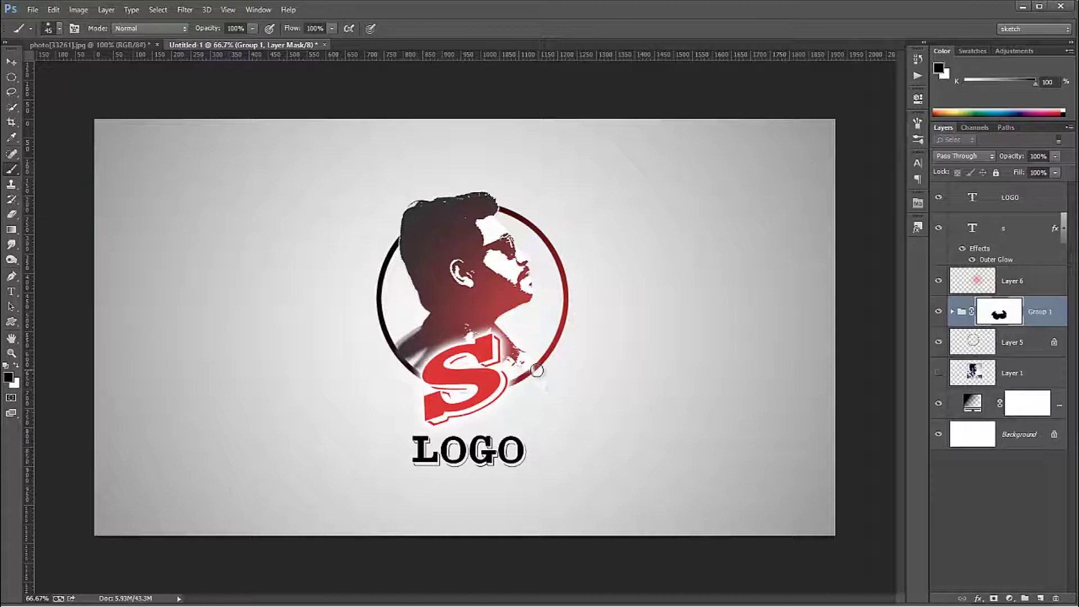
key("x")
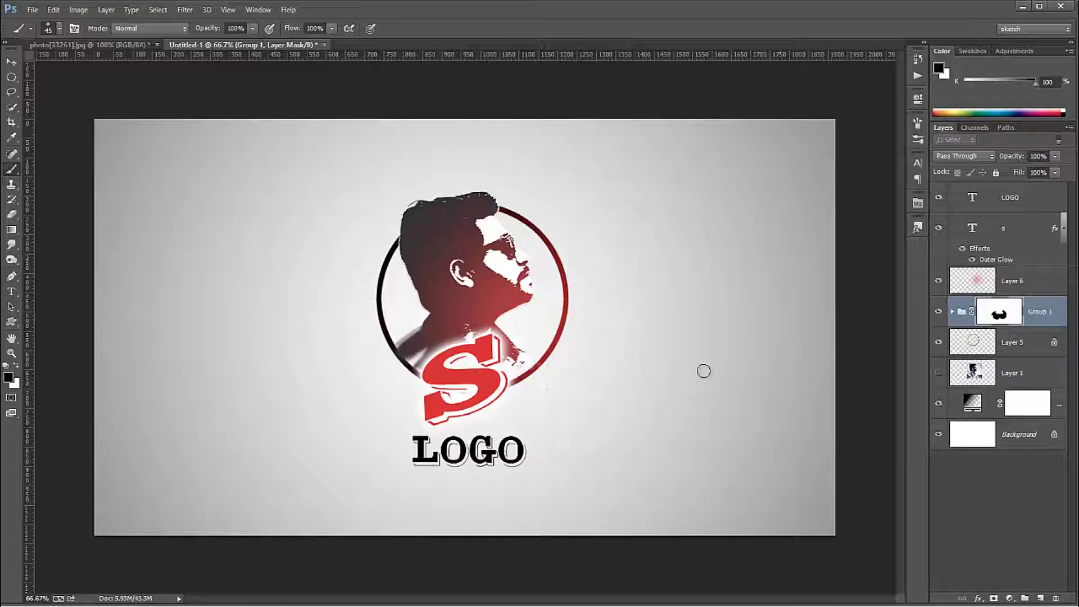
- Move the LOGO-through-gradient layers slightly up-left, then start a text line at lower left
left_click(1029, 203)
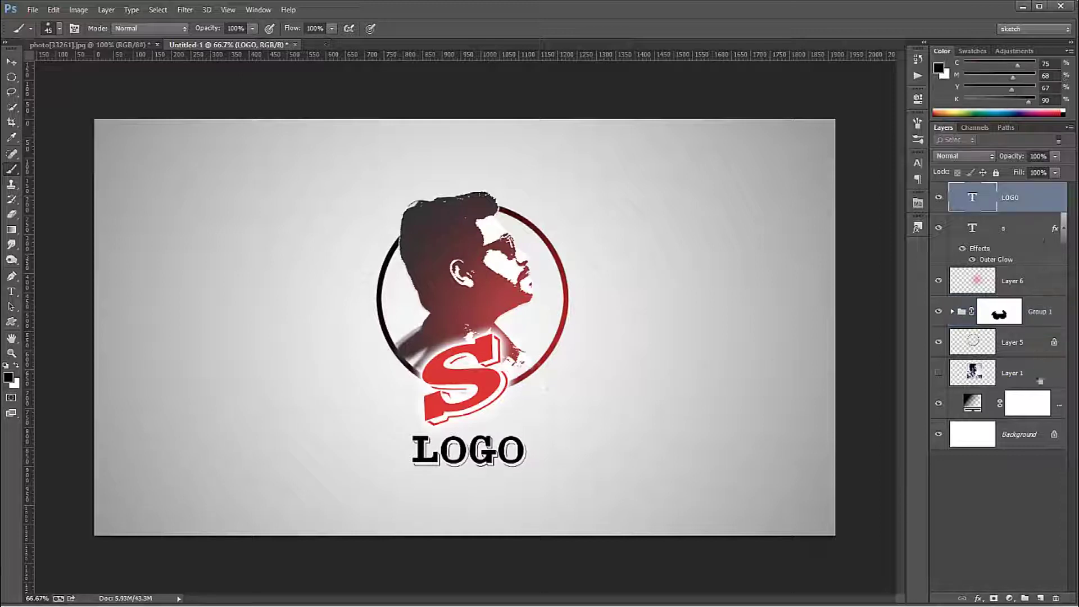
left_click(1046, 416, "shift")
key("v")
left_click_drag(455, 235, 451, 204)
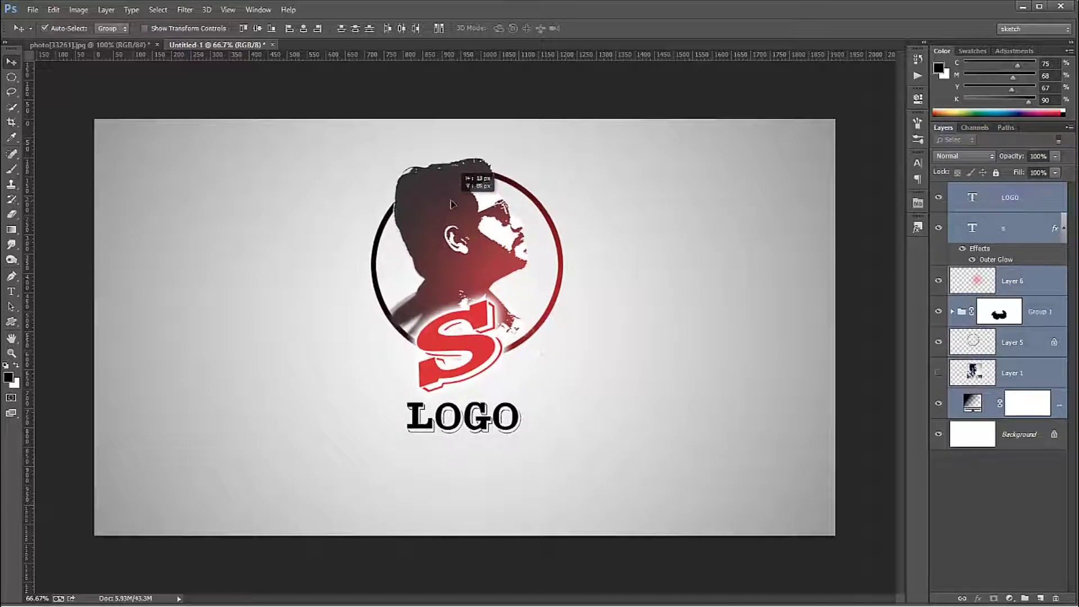
key("t")
left_click(217, 477)
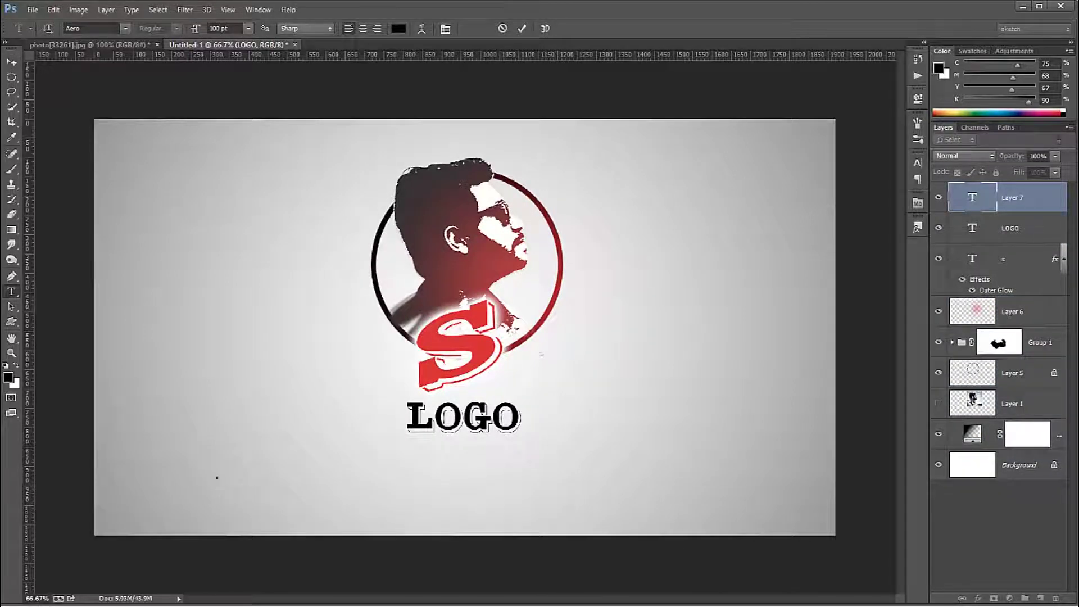
- Type and commit the caption 'Like. Shear. Subscribe........... for more' beneath LOGO
type("Like. She")
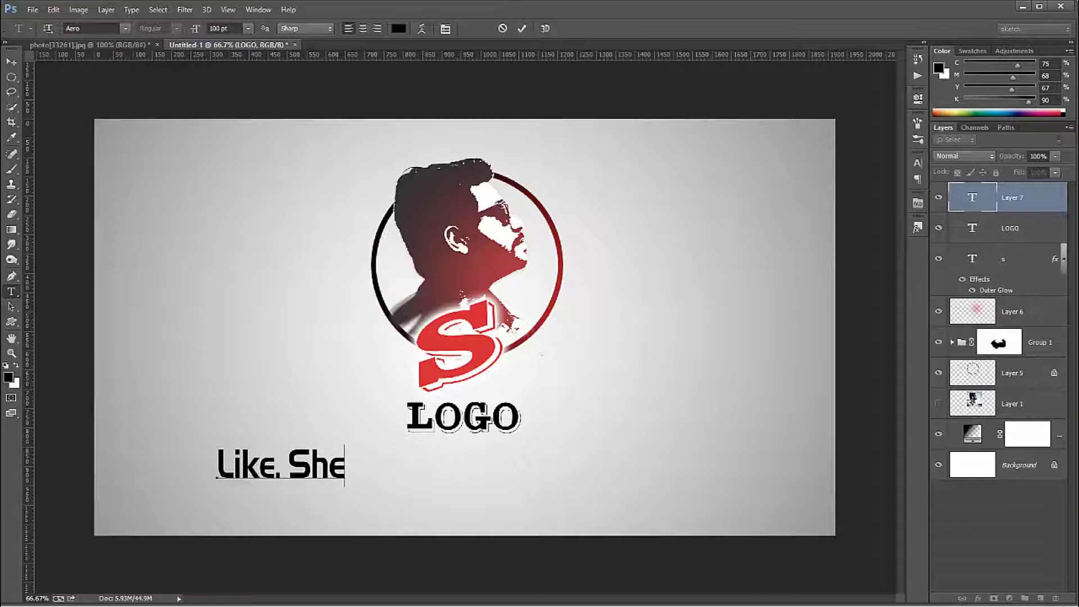
type("ar.")
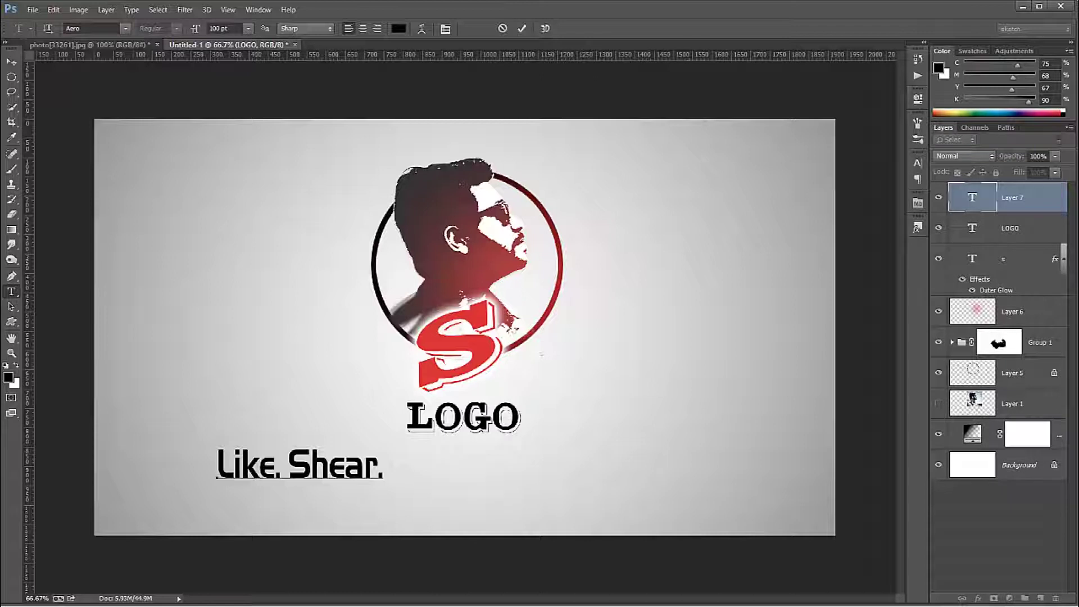
type(" Su")
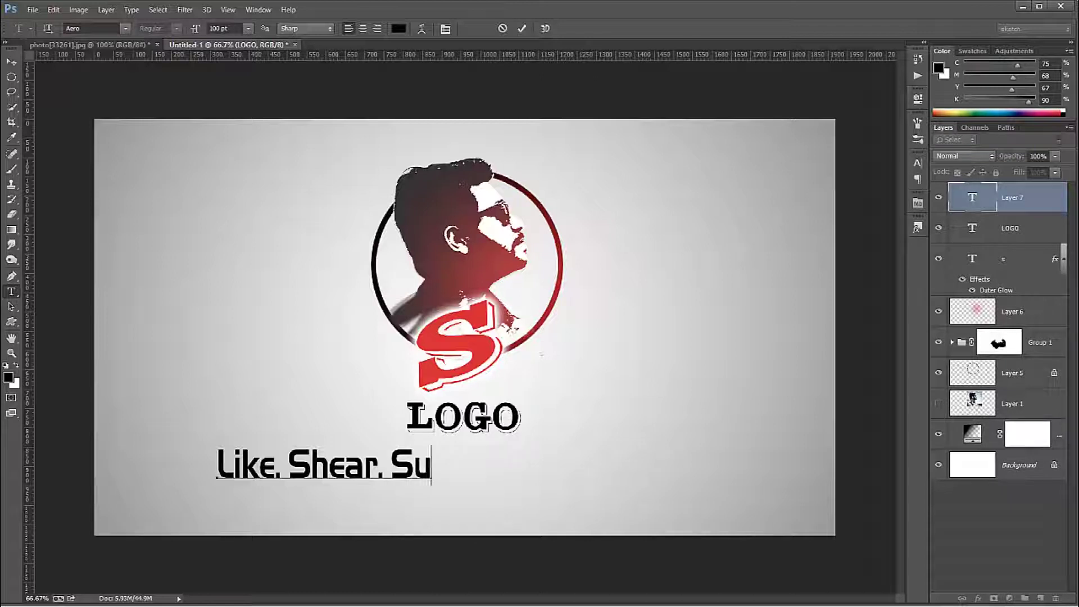
type("b")
type("scribe")
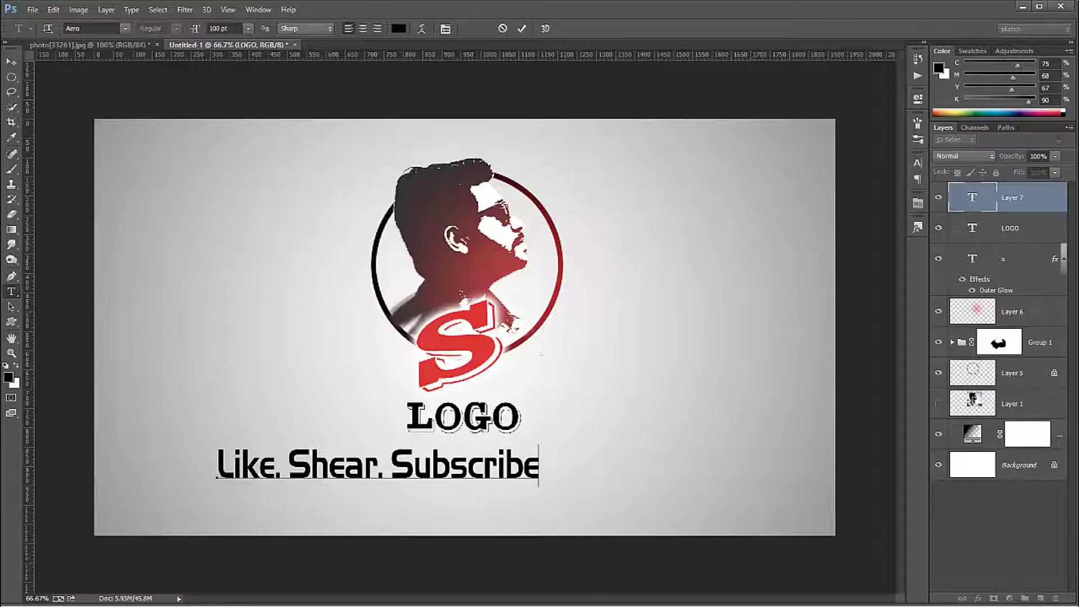
type("...........")
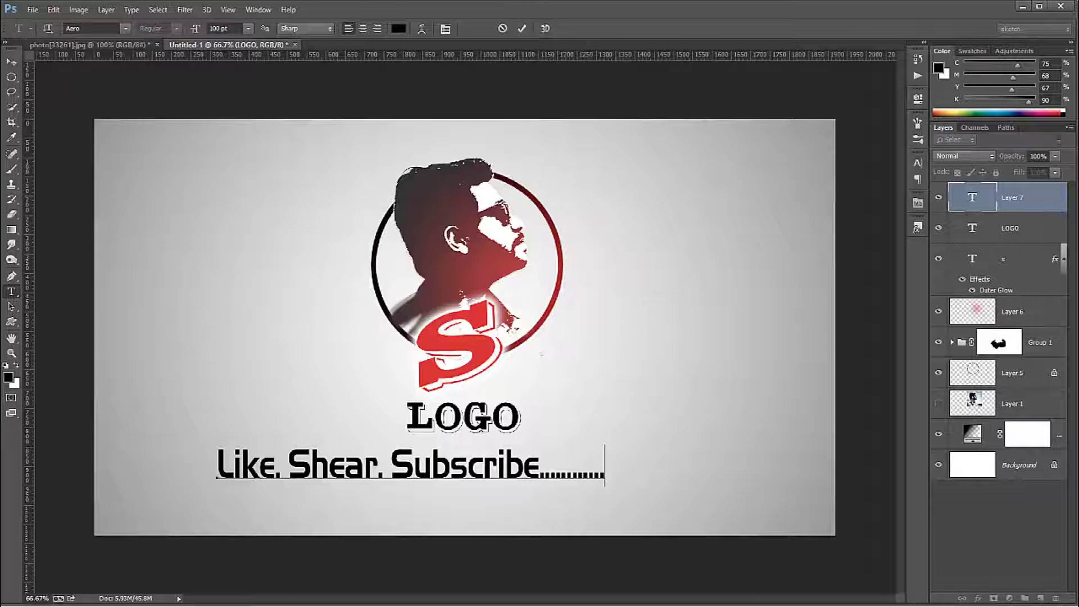
type(" for")
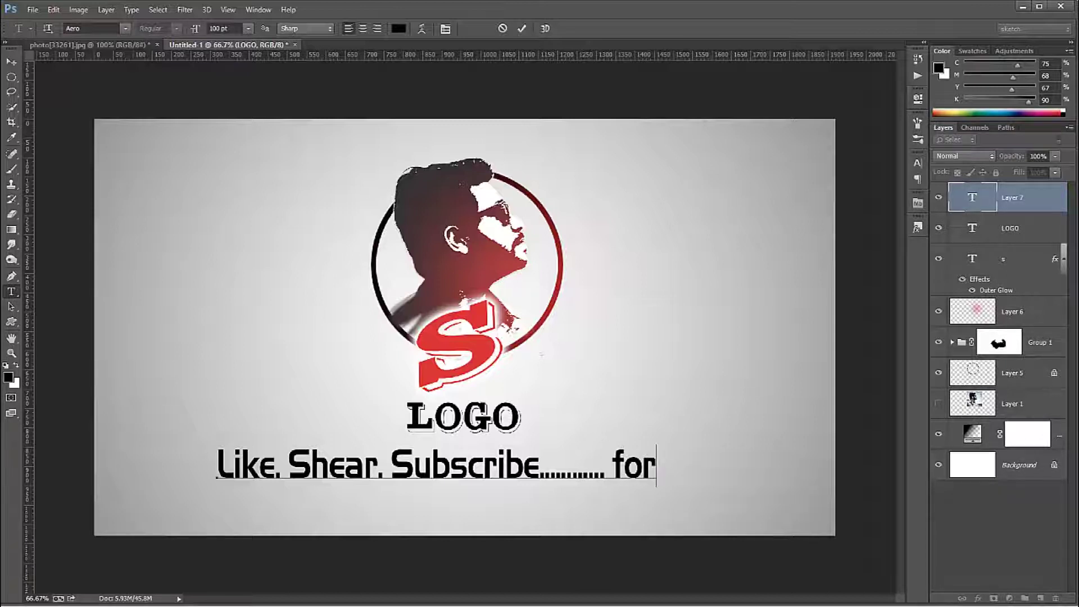
type(" more")
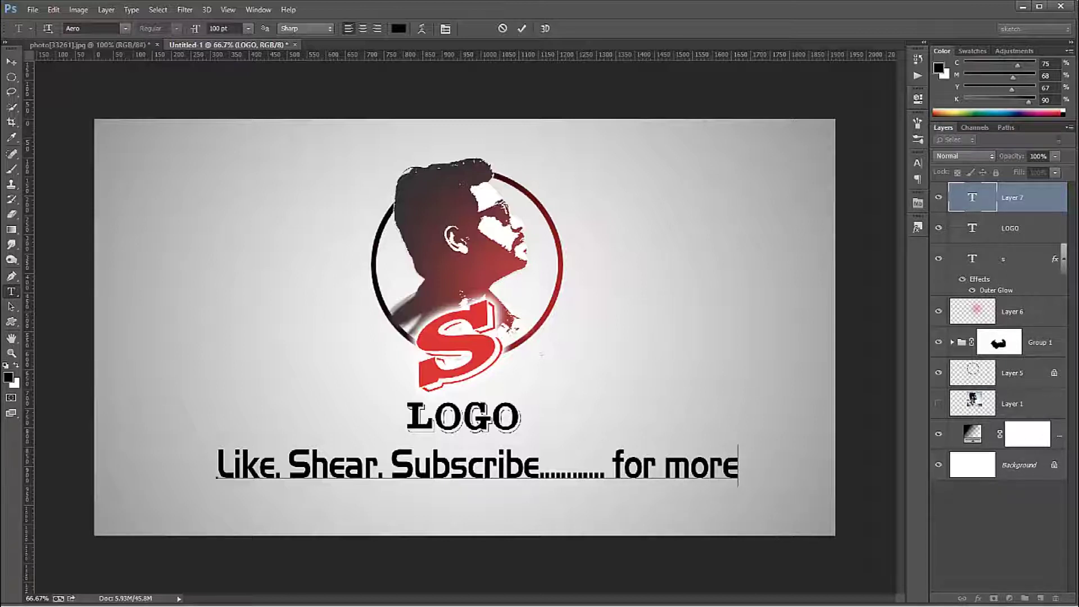
key("ctrl+Return")
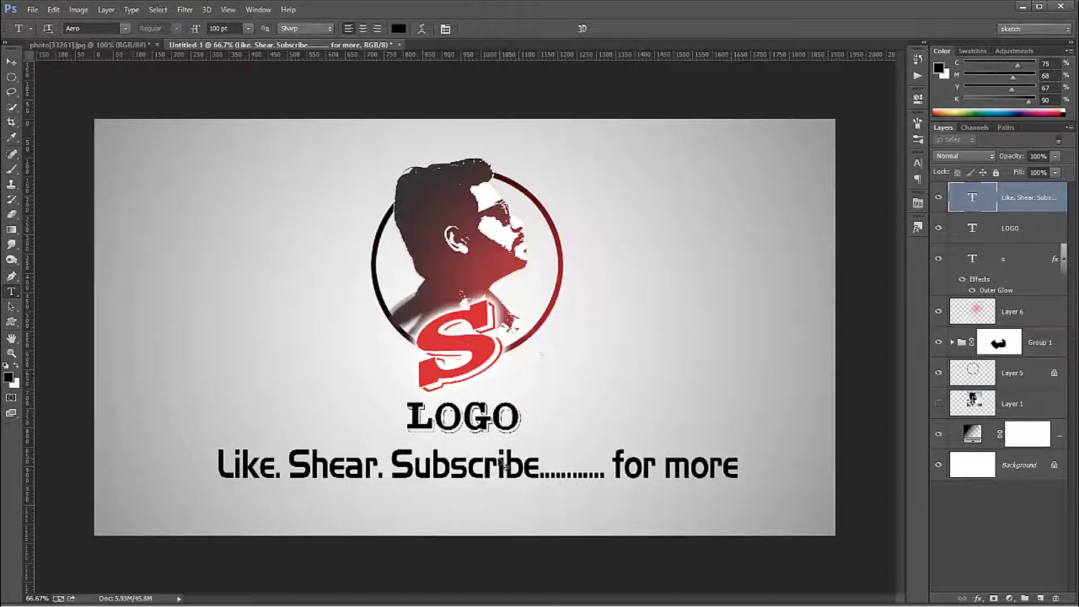